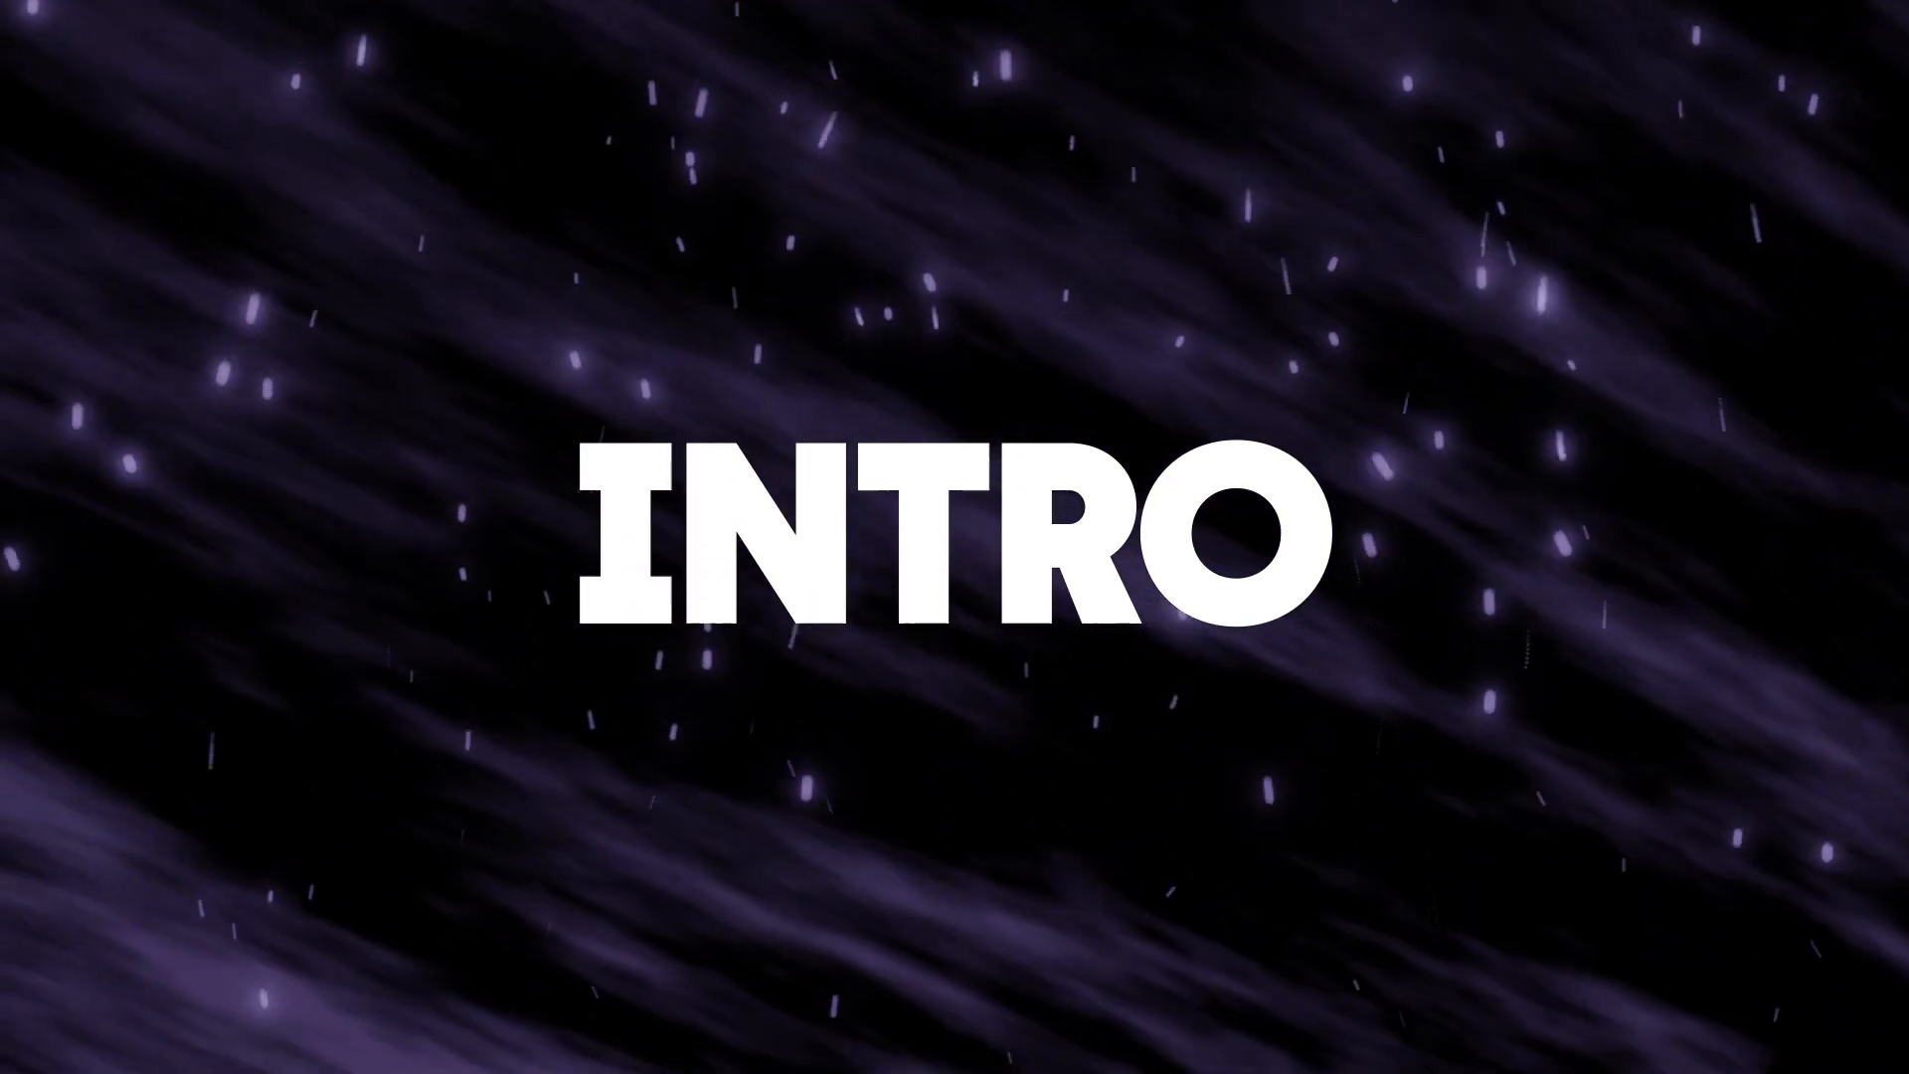
Step: Reset the synth to its initial default preset
{"action": "left_click", "coordinate": [1416, 78]}
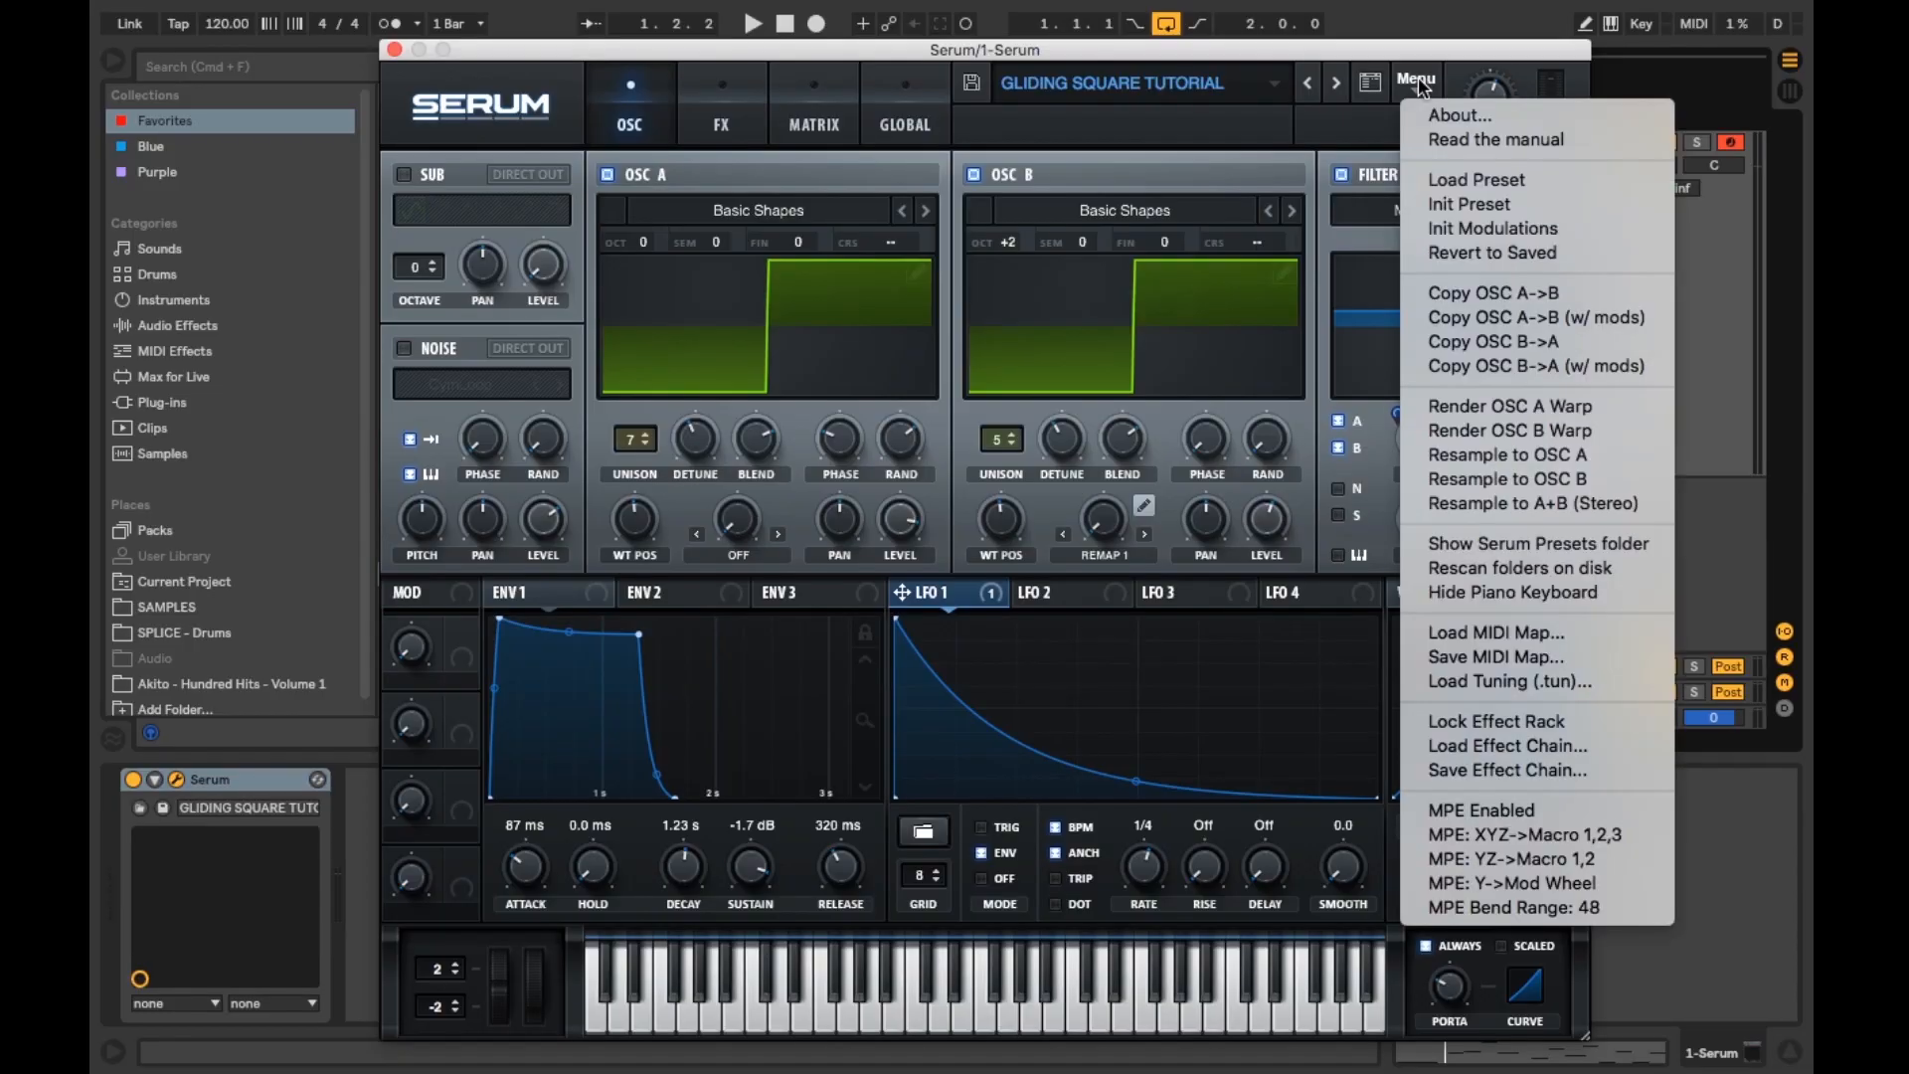
{"action": "left_click", "coordinate": [1457, 197]}
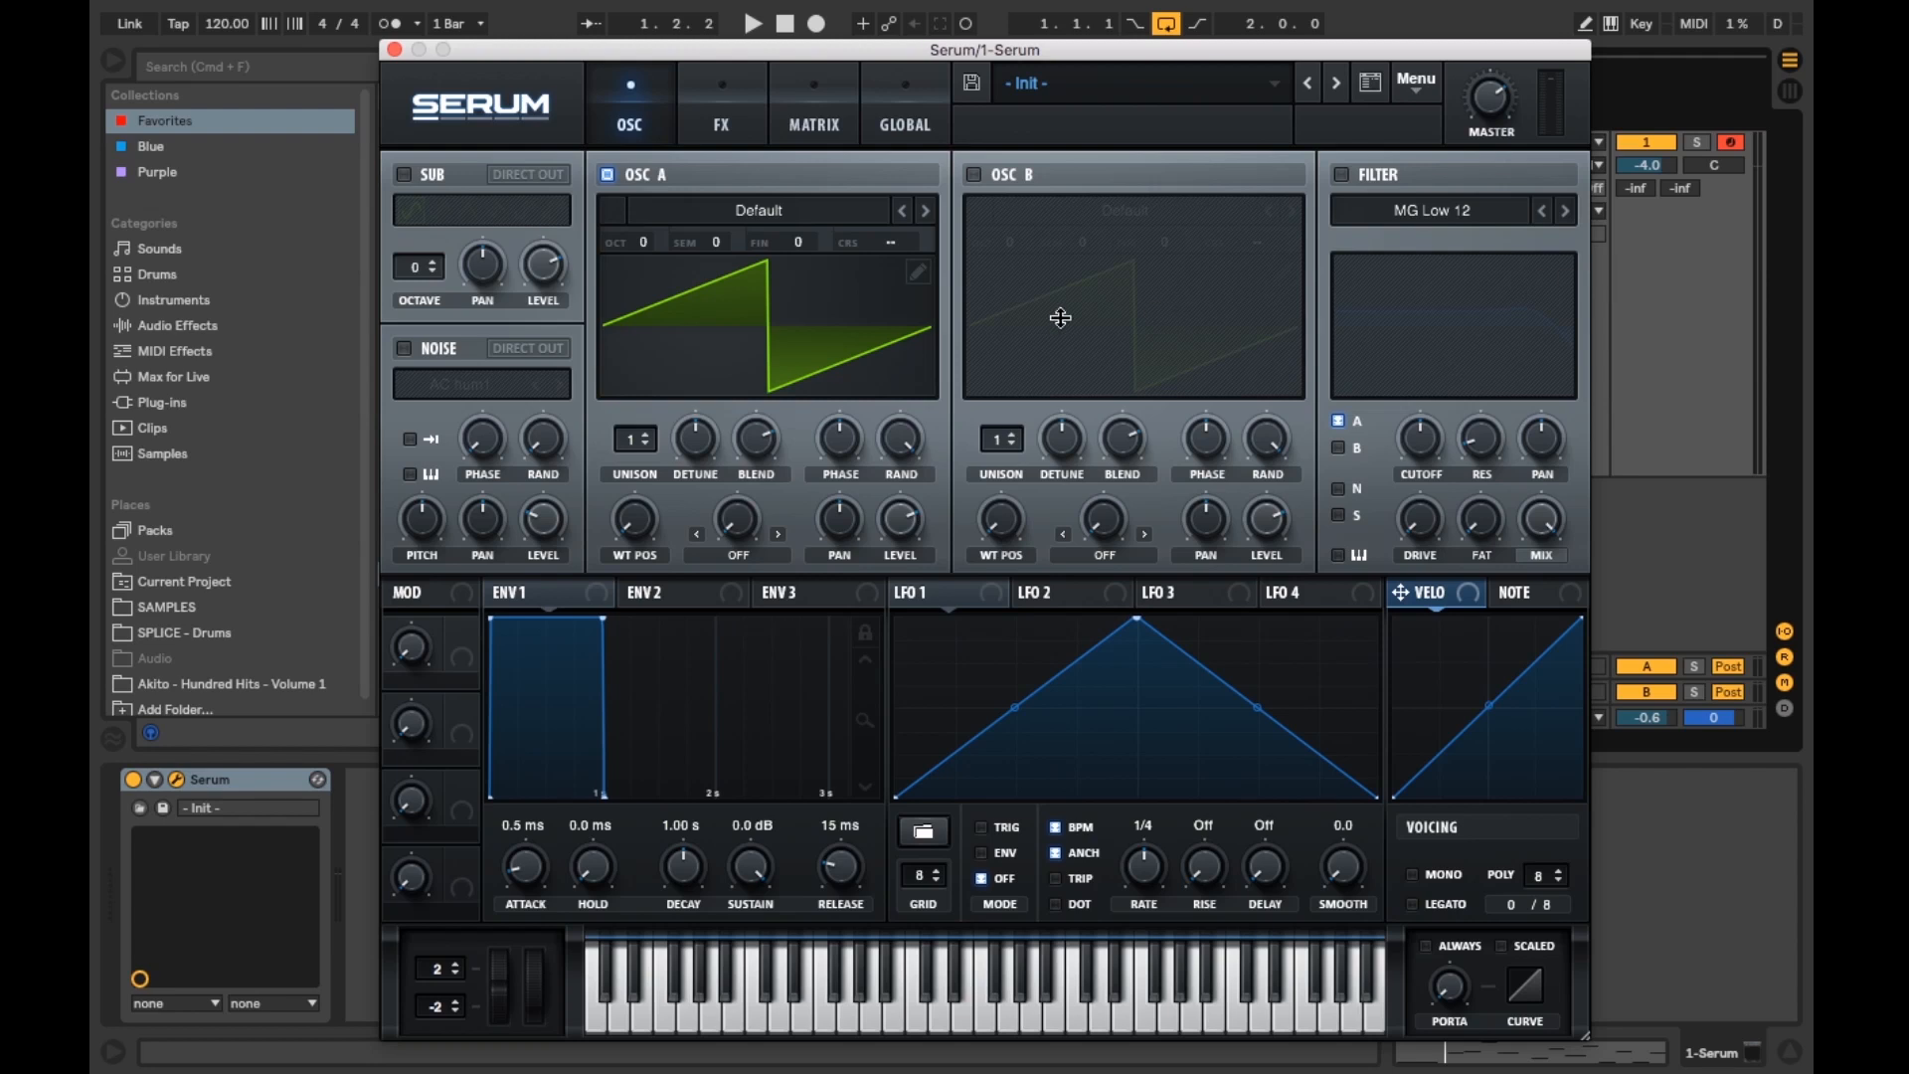
Step: Load the Analog Basic Shapes wavetable into oscillator A and move its wavetable position to the square shape
{"action": "left_click", "coordinate": [794, 212]}
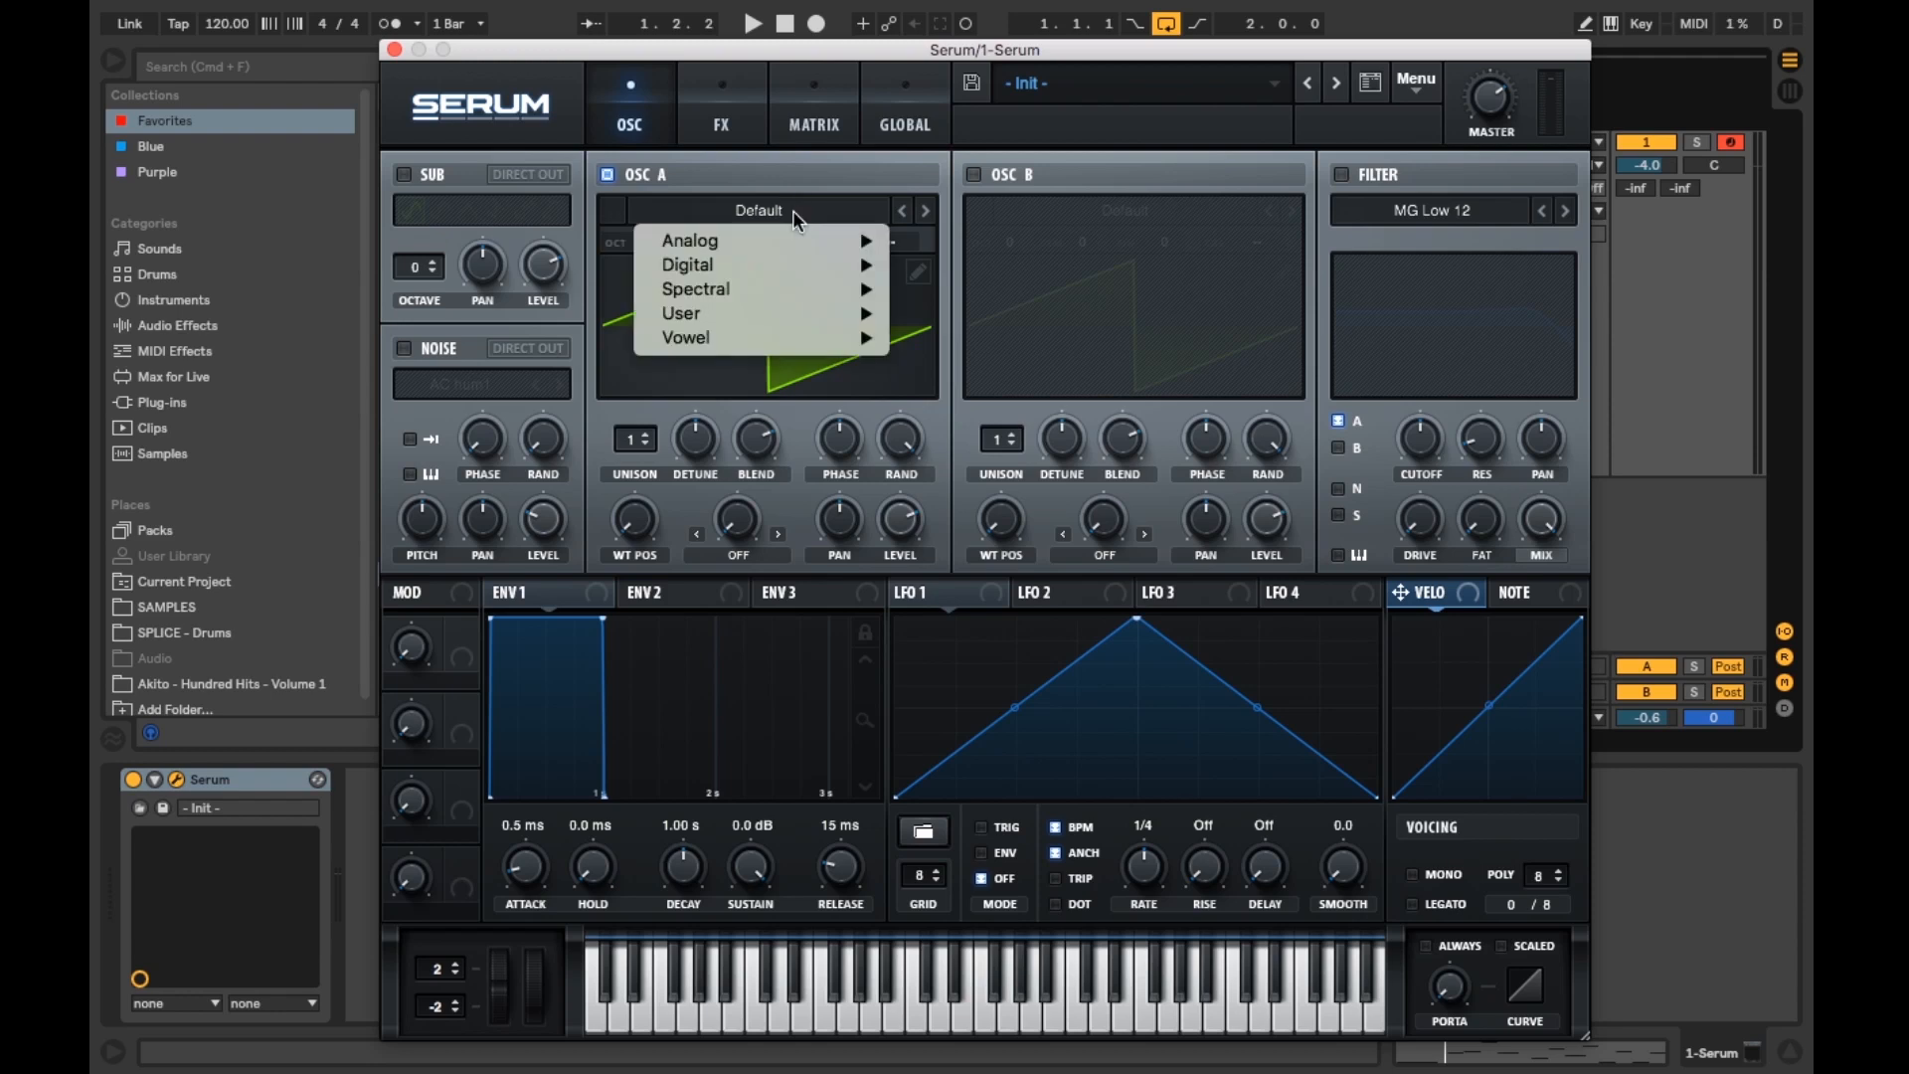
{"action": "mouse_move", "coordinate": [791, 238]}
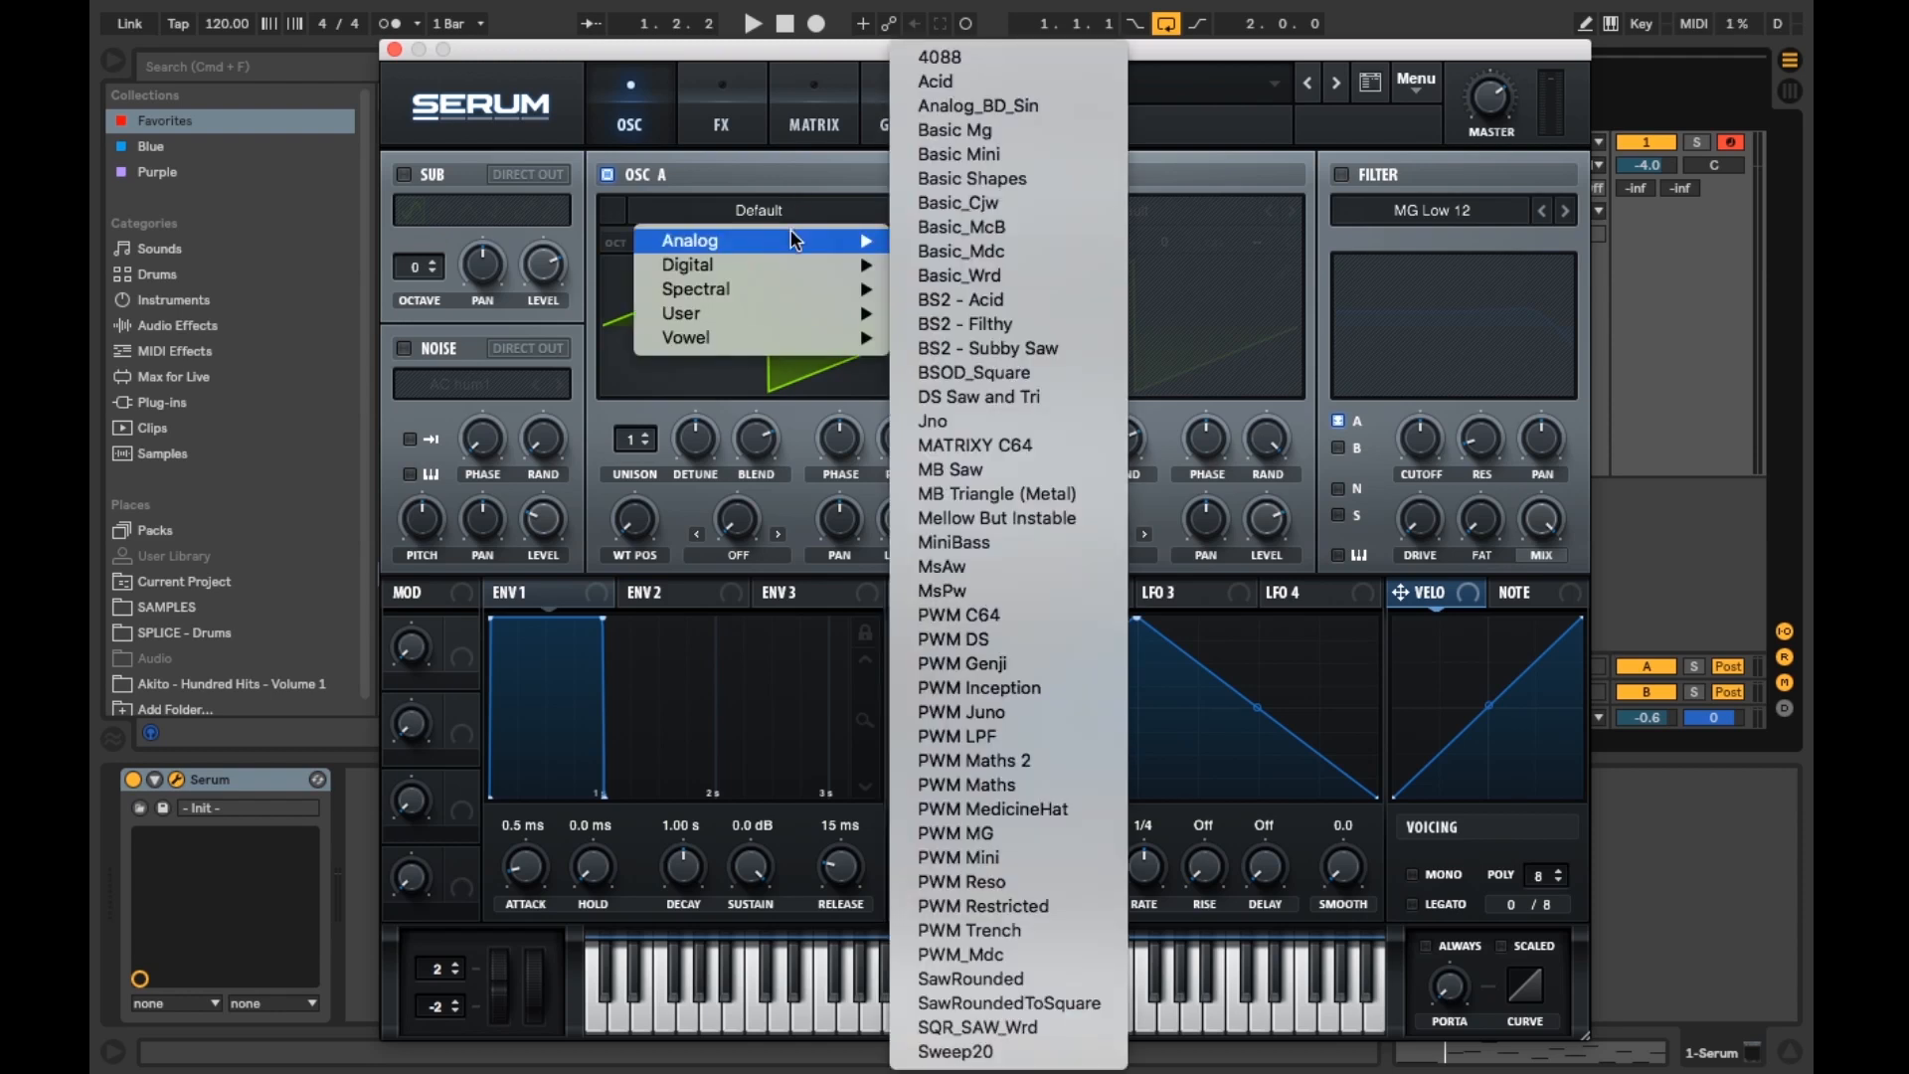
{"action": "left_click", "coordinate": [970, 179]}
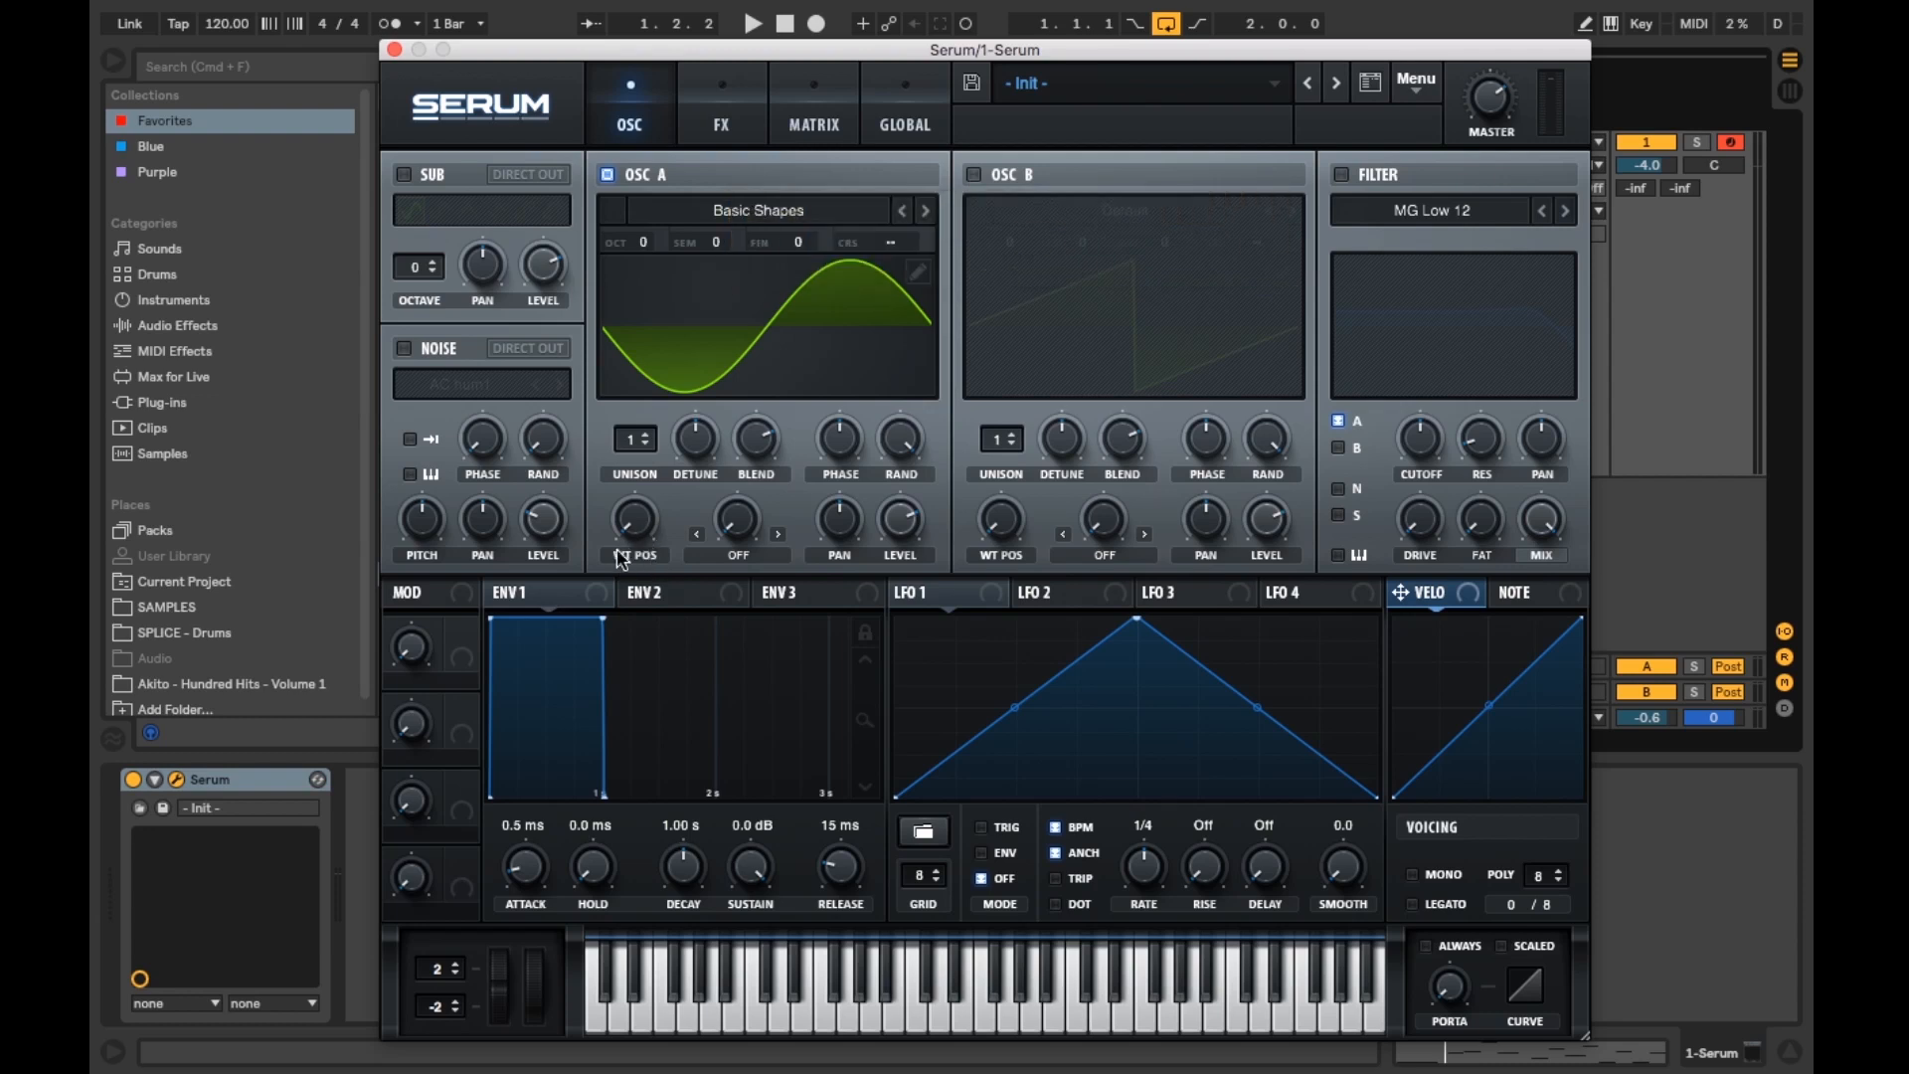
{"action": "mouse_move", "coordinate": [637, 524]}
{"action": "left_click_drag", "start_coordinate": [633, 491], "coordinate": [655, 366]}
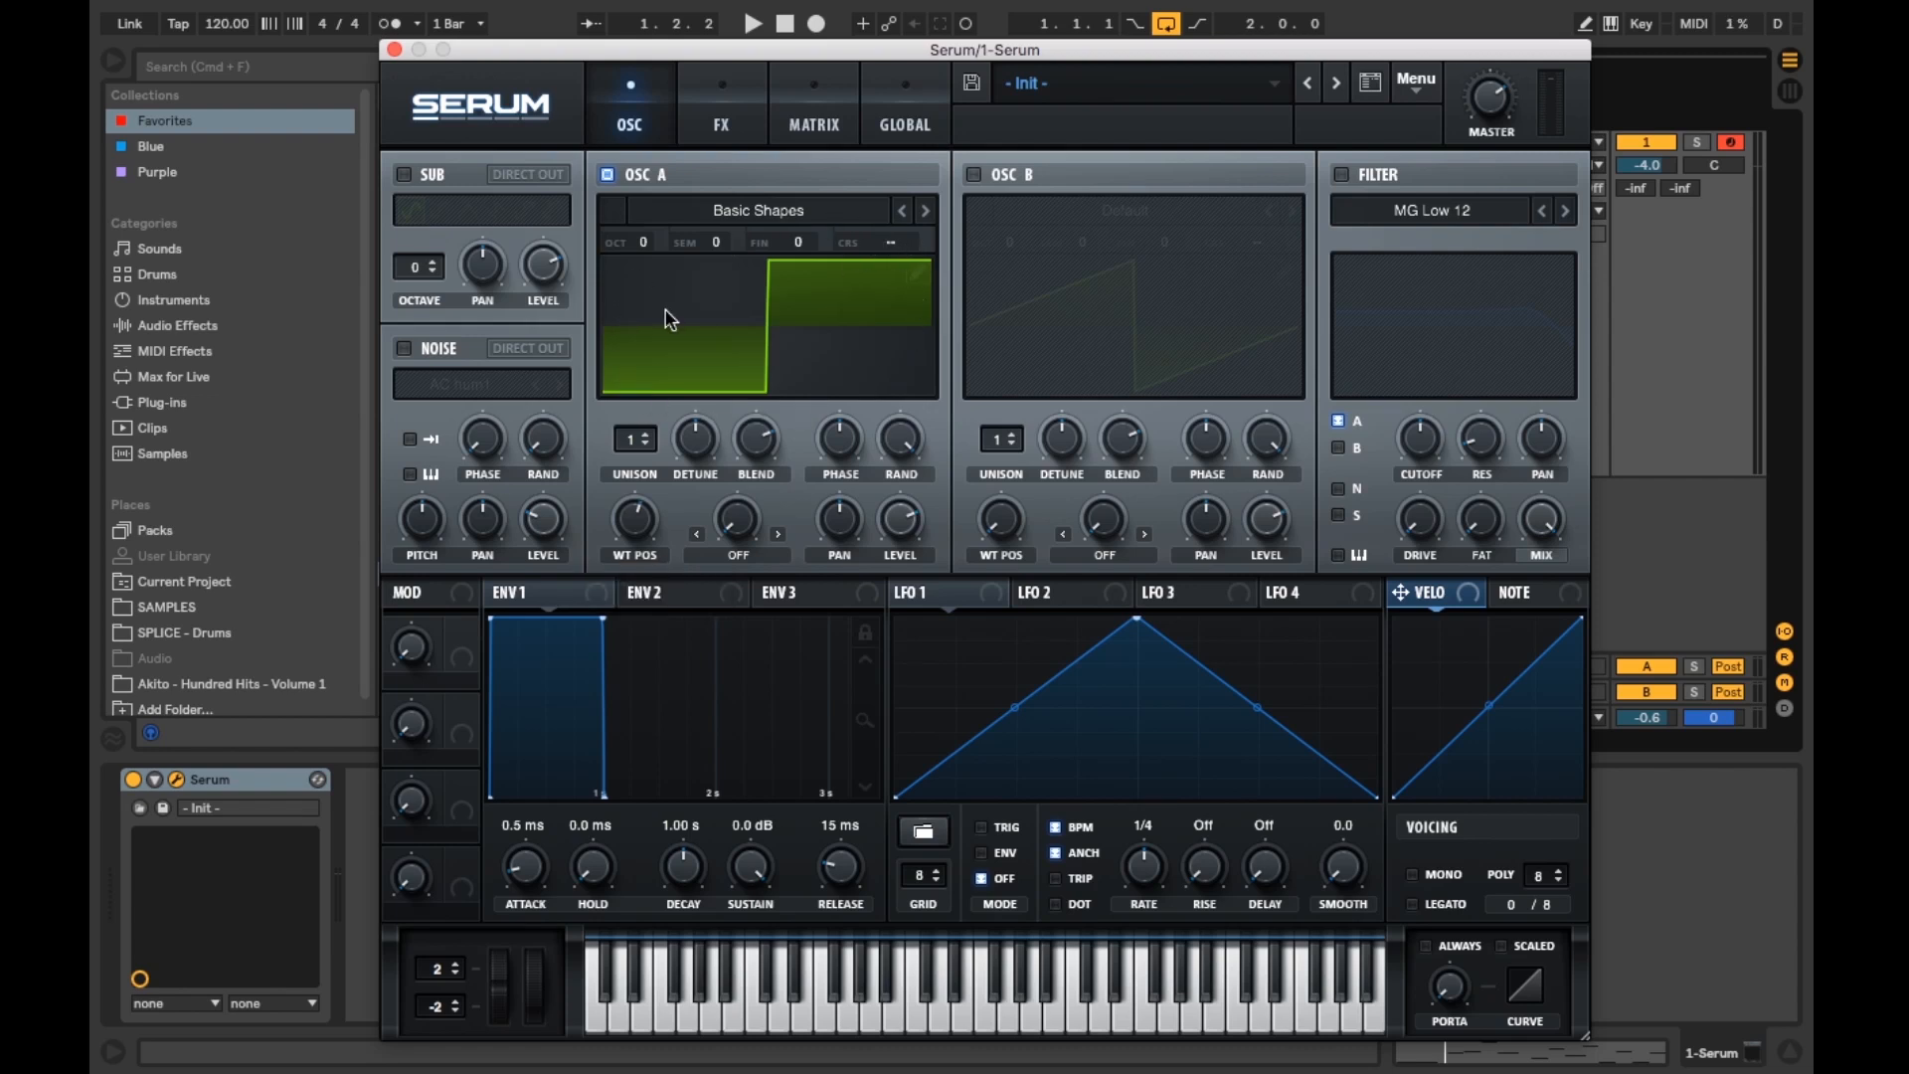
Step: Set oscillator A's unison to 7 voices
{"action": "left_click", "coordinate": [648, 431]}
{"action": "left_click", "coordinate": [647, 430]}
{"action": "left_click", "coordinate": [647, 431]}
{"action": "left_click", "coordinate": [647, 431]}
{"action": "left_click", "coordinate": [647, 429]}
{"action": "left_click", "coordinate": [648, 429]}
Step: Raise oscillator A's detune and adjust its output level
{"action": "mouse_move", "coordinate": [700, 438]}
{"action": "left_click_drag", "start_coordinate": [700, 439], "coordinate": [702, 471]}
{"action": "left_click_drag", "start_coordinate": [900, 443], "coordinate": [898, 541]}
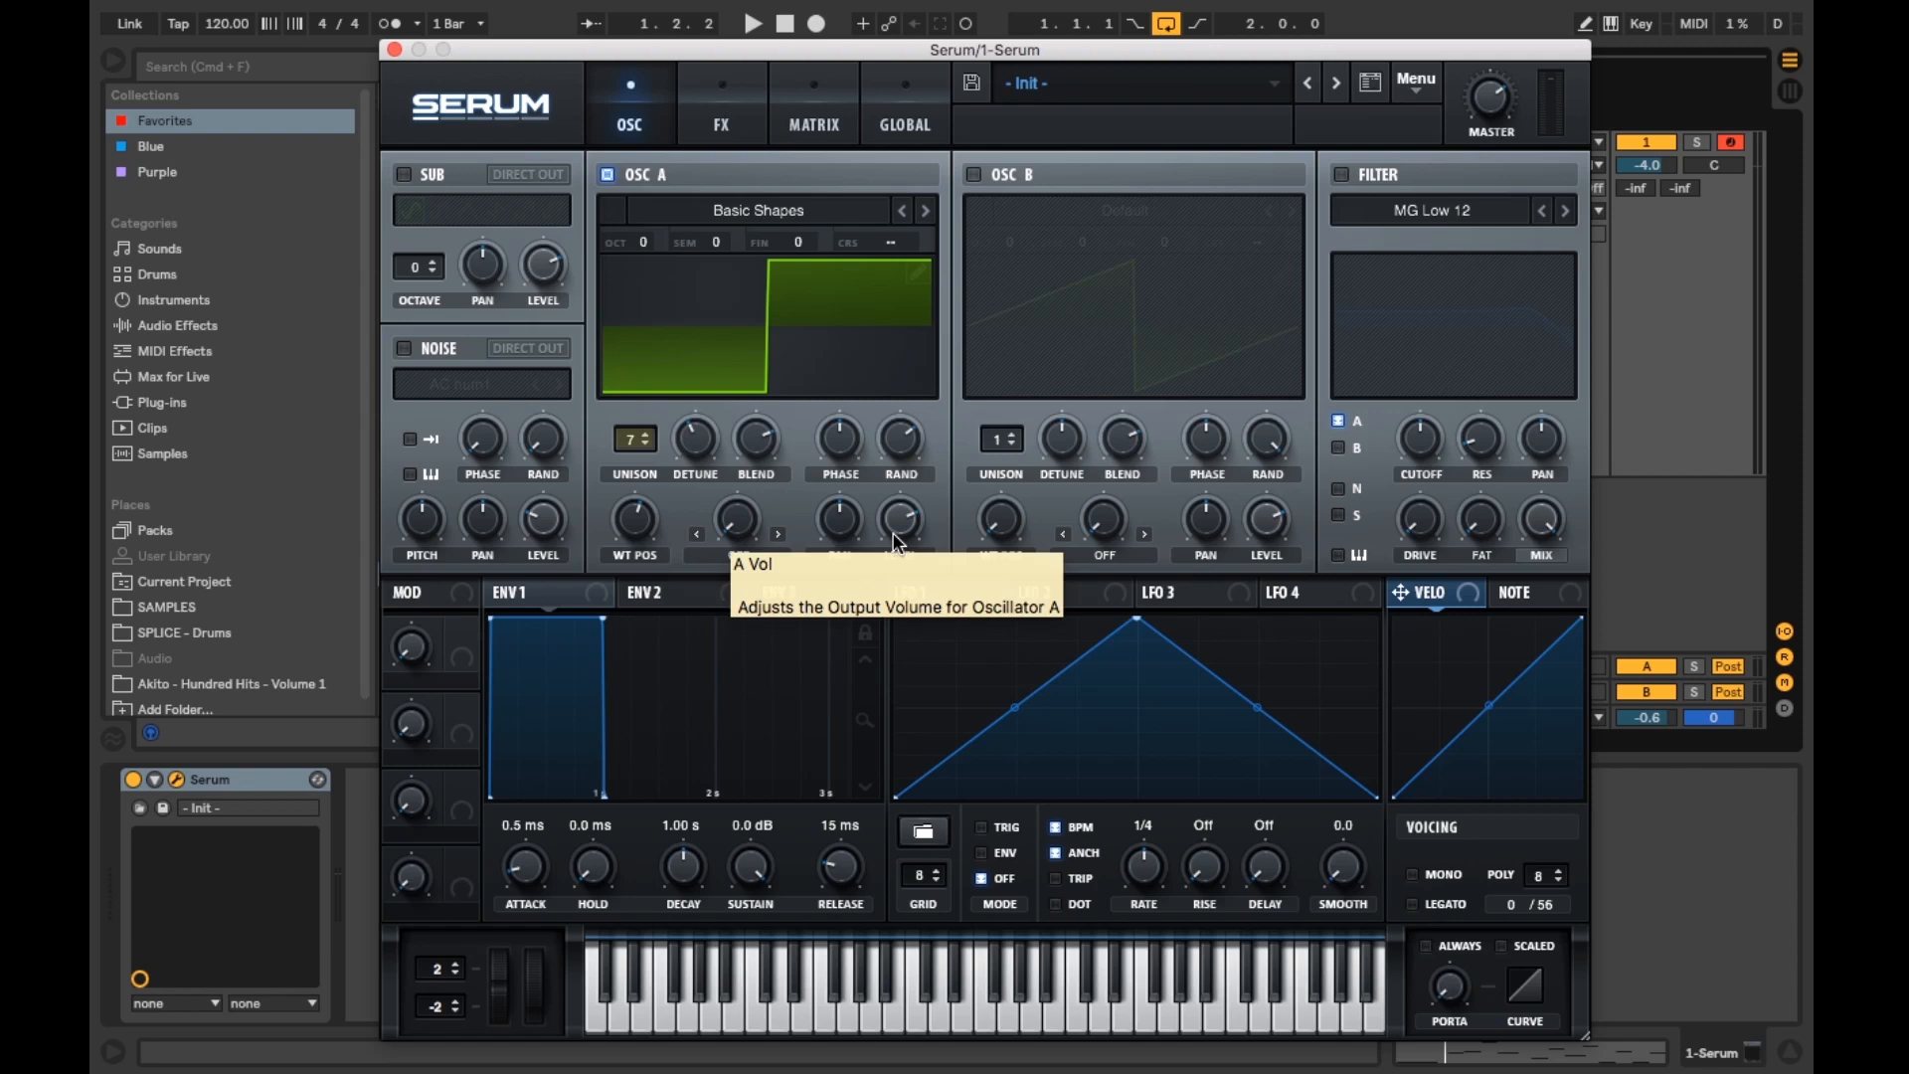
{"action": "left_click_drag", "start_coordinate": [899, 527], "coordinate": [903, 493]}
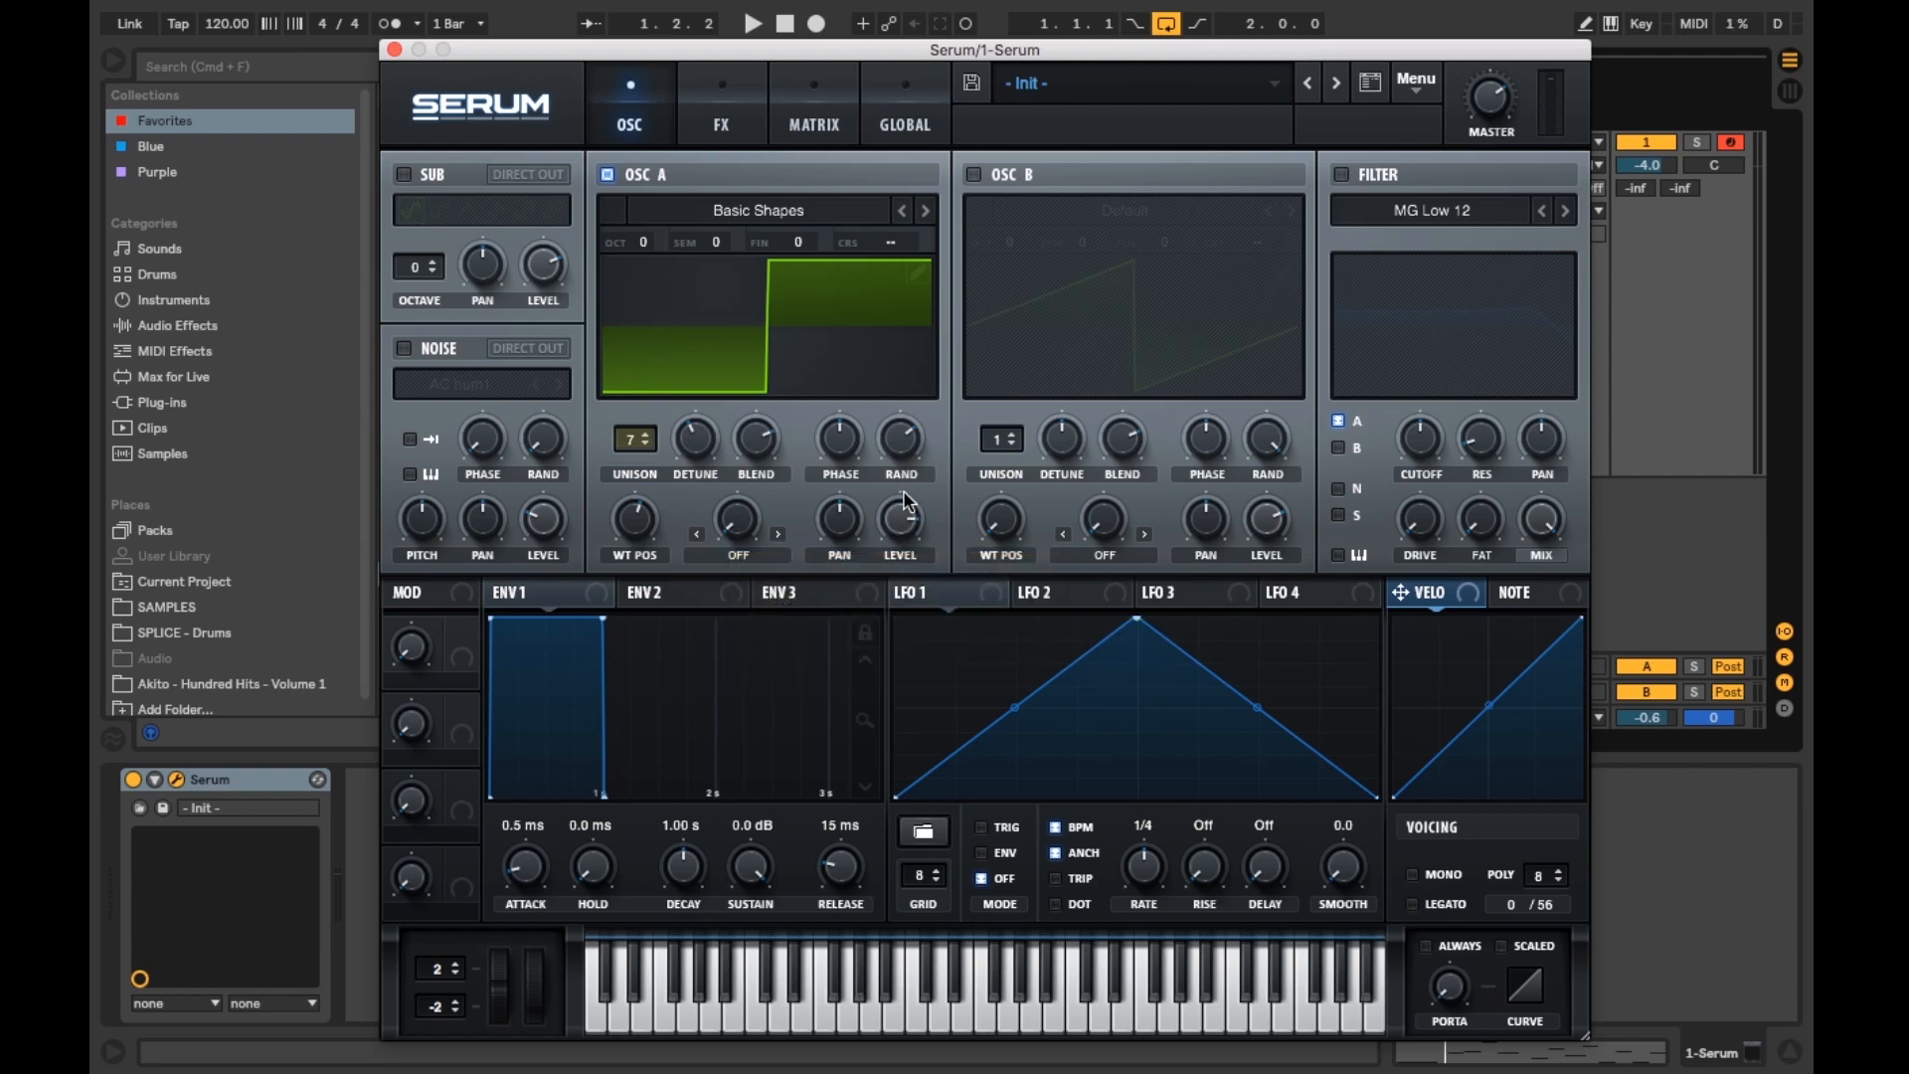
Step: Play a few notes on the keyboard to audition the sound
{"action": "left_click", "coordinate": [658, 1026]}
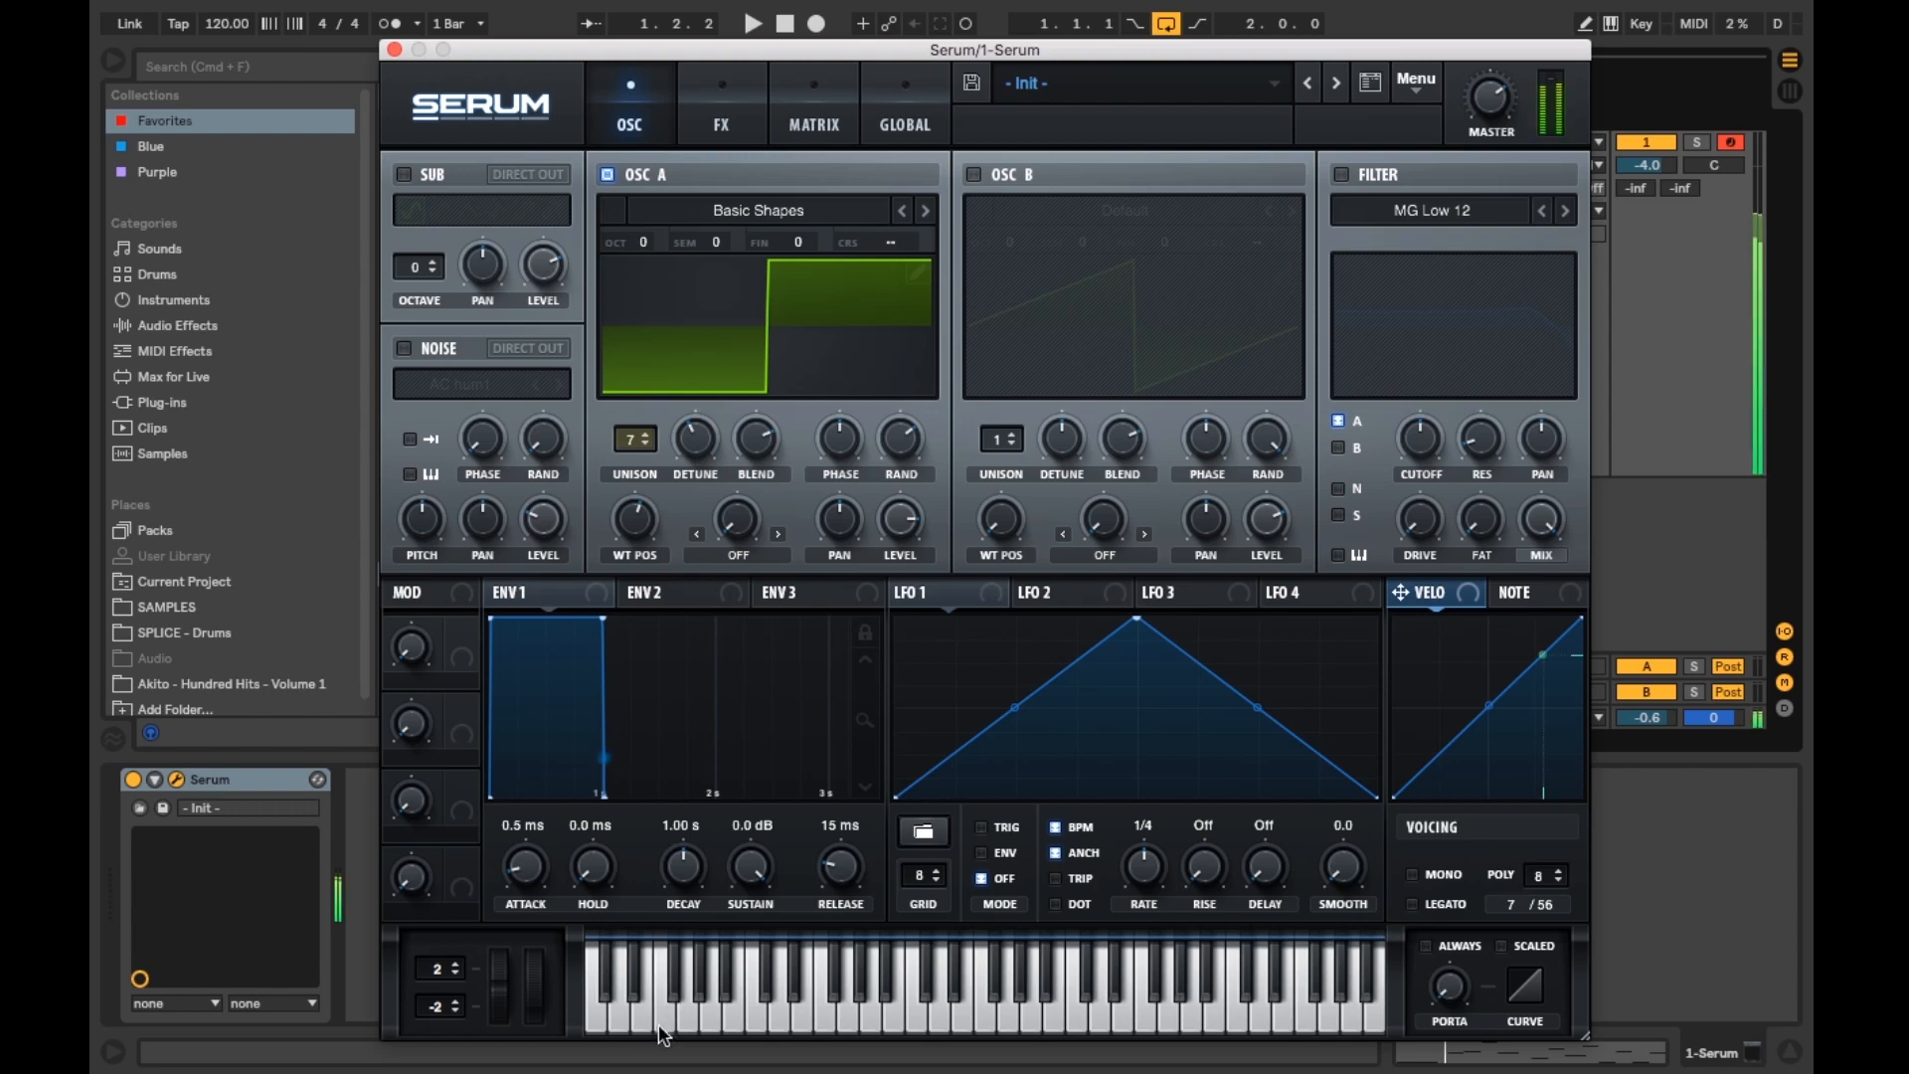
{"action": "left_click", "coordinate": [804, 1010]}
{"action": "left_click", "coordinate": [871, 1020]}
{"action": "left_click", "coordinate": [1039, 1024]}
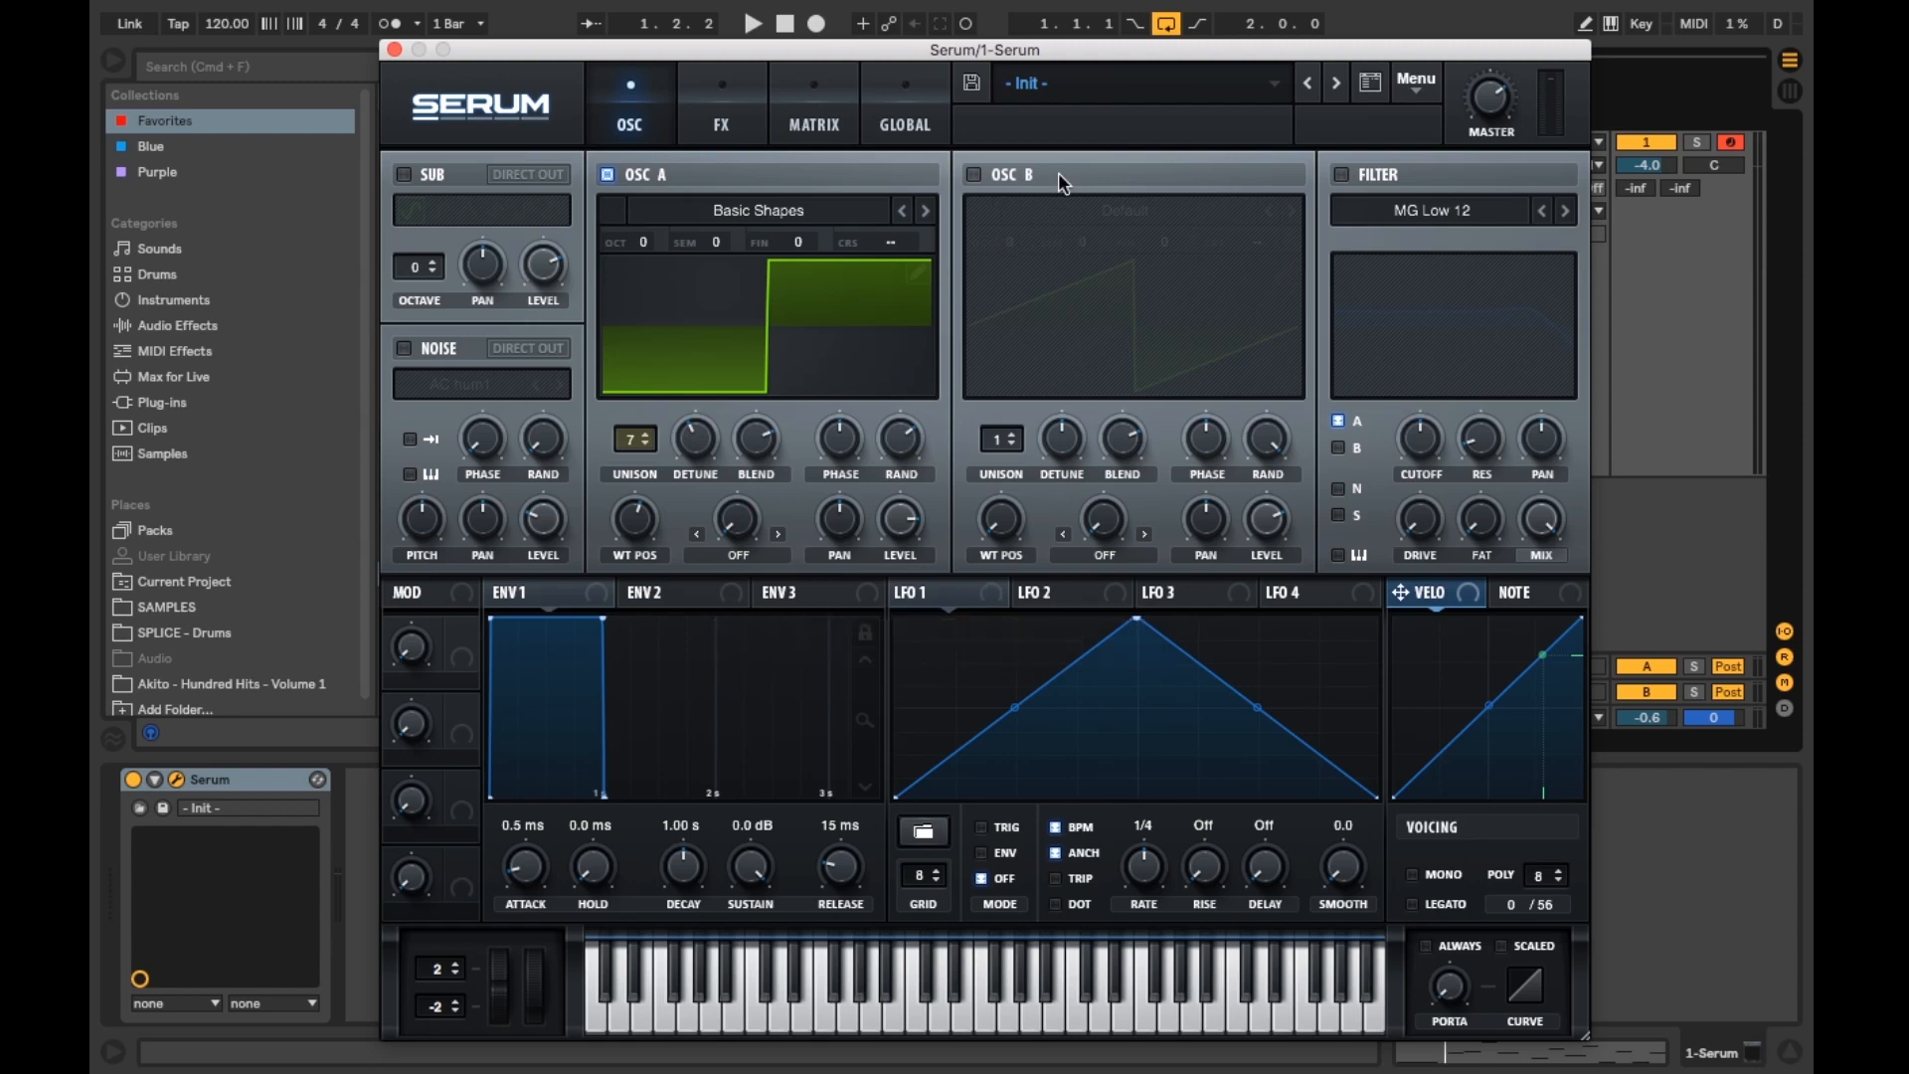
Step: Enable oscillator B, load the Basic Shapes wavetable and move its position to the square shape
{"action": "left_click", "coordinate": [974, 174]}
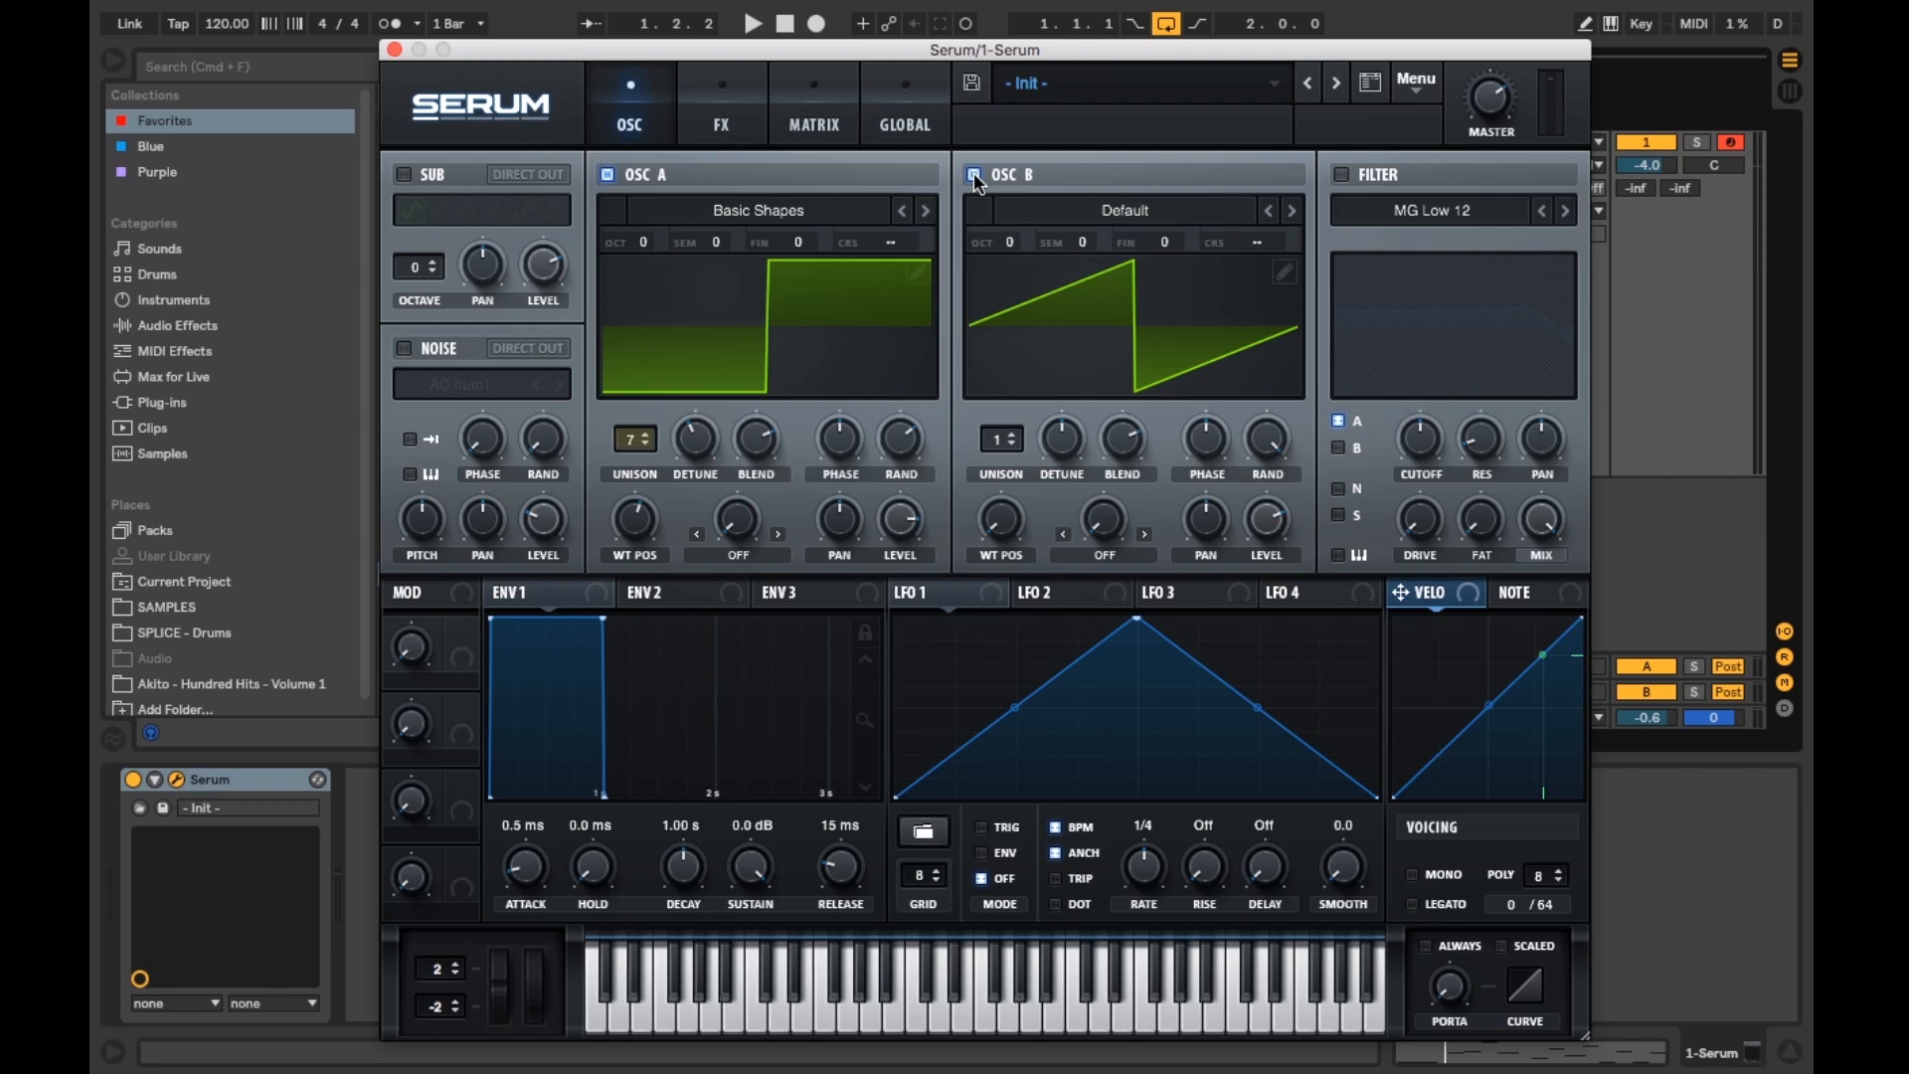
{"action": "left_click", "coordinate": [1100, 206]}
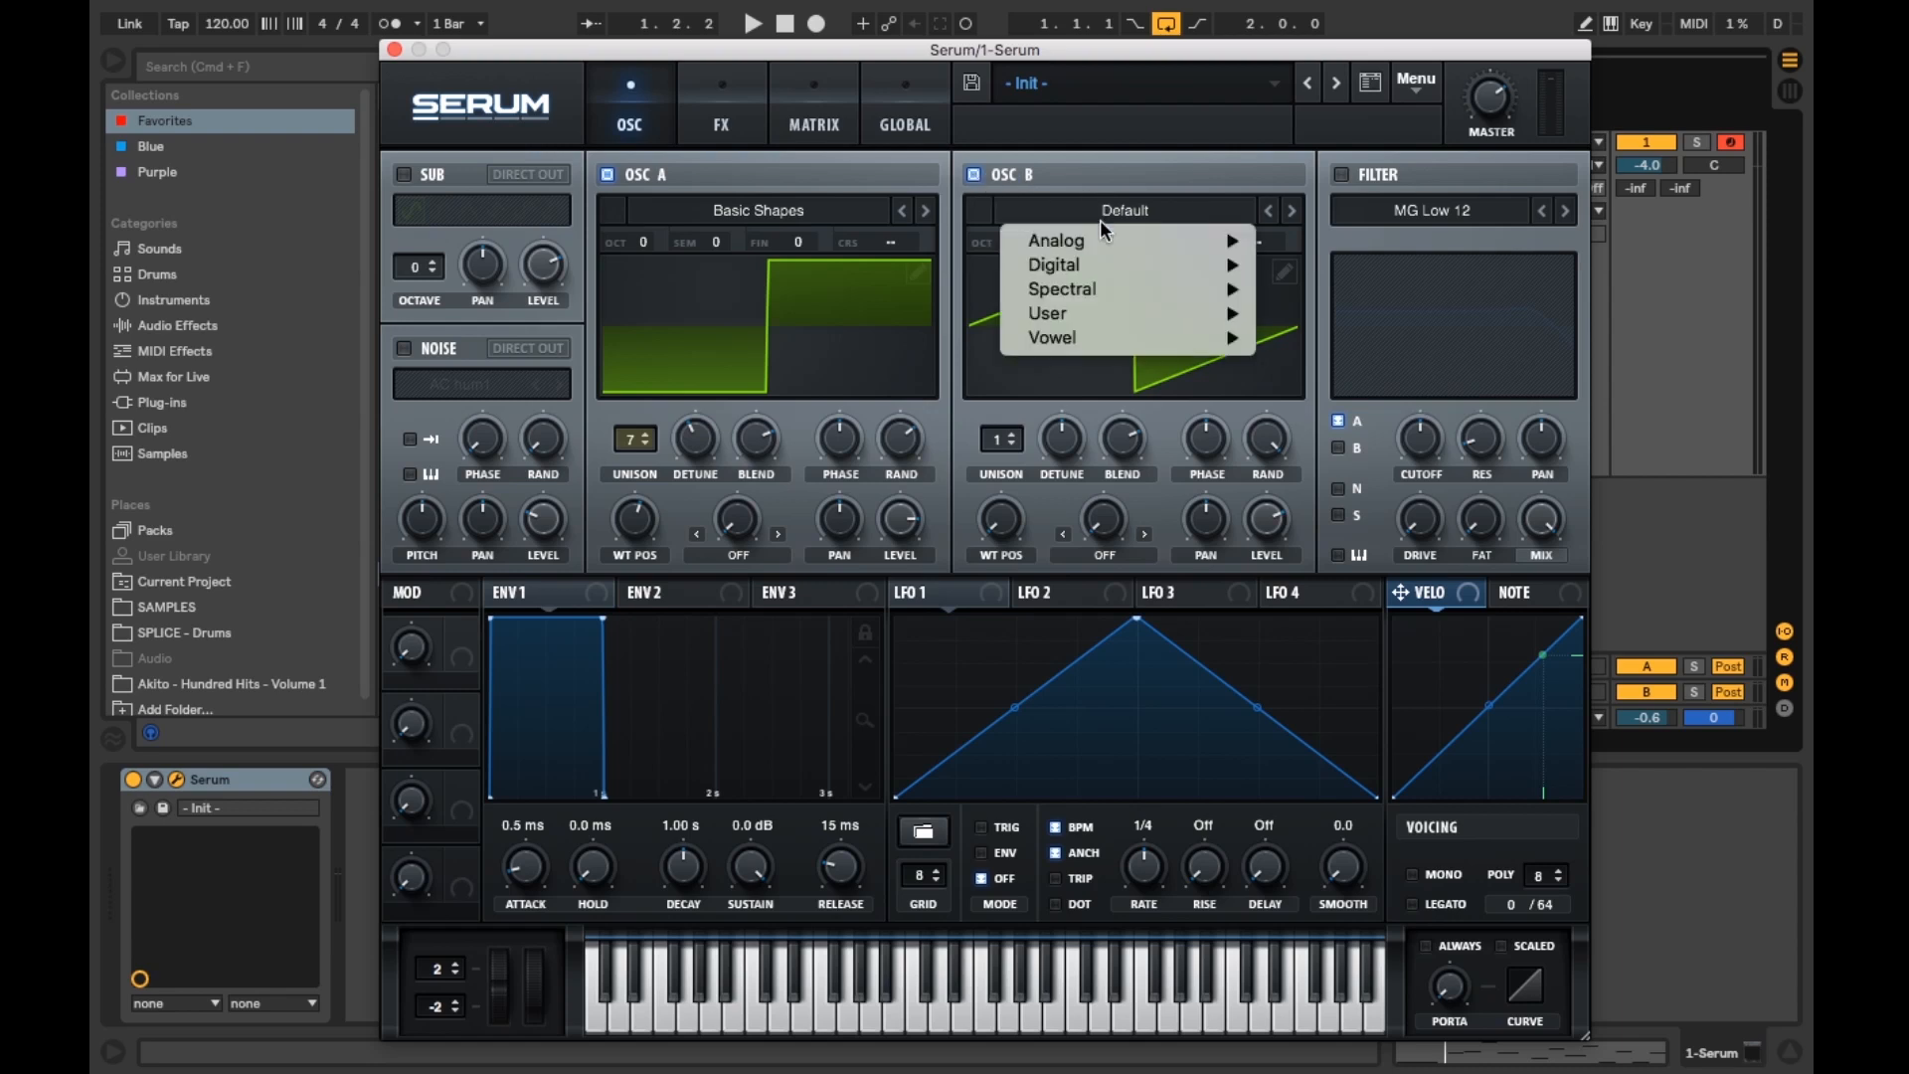
{"action": "mouse_move", "coordinate": [1102, 240]}
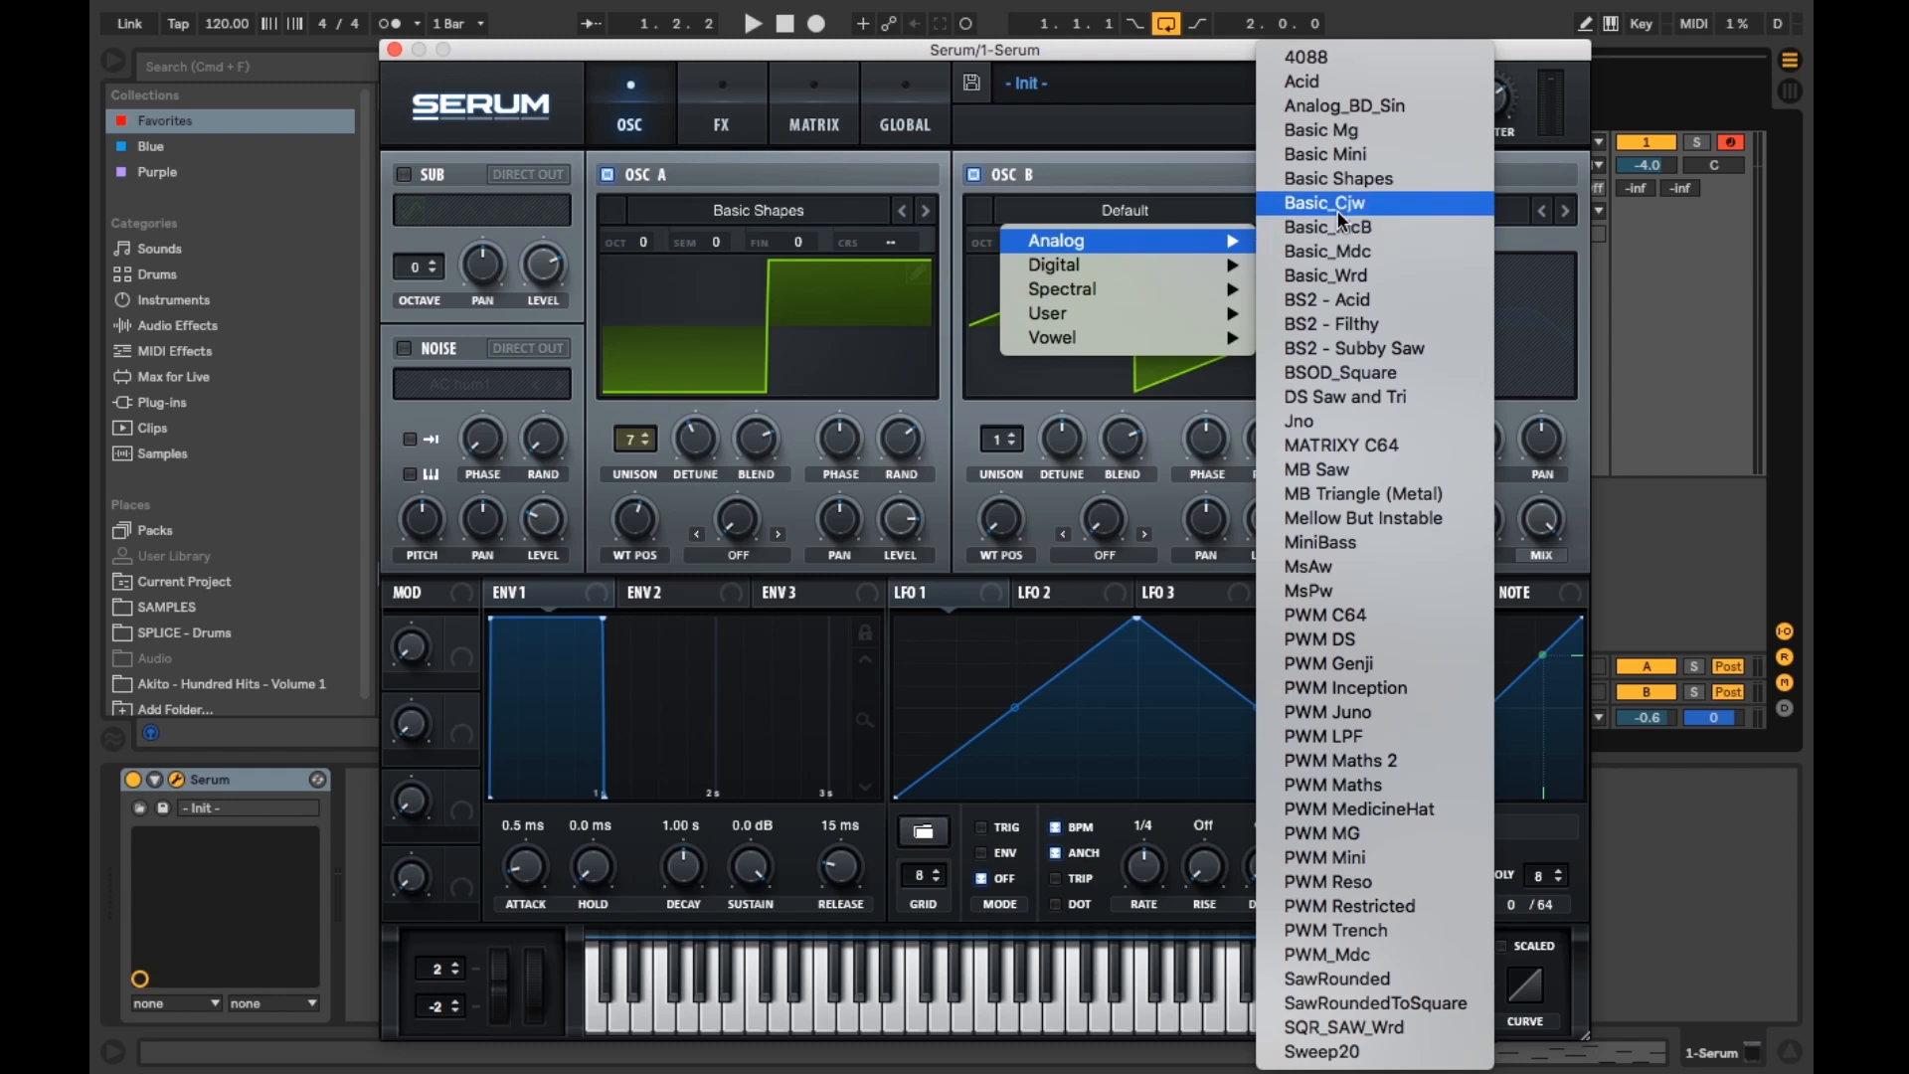
{"action": "left_click", "coordinate": [1351, 178]}
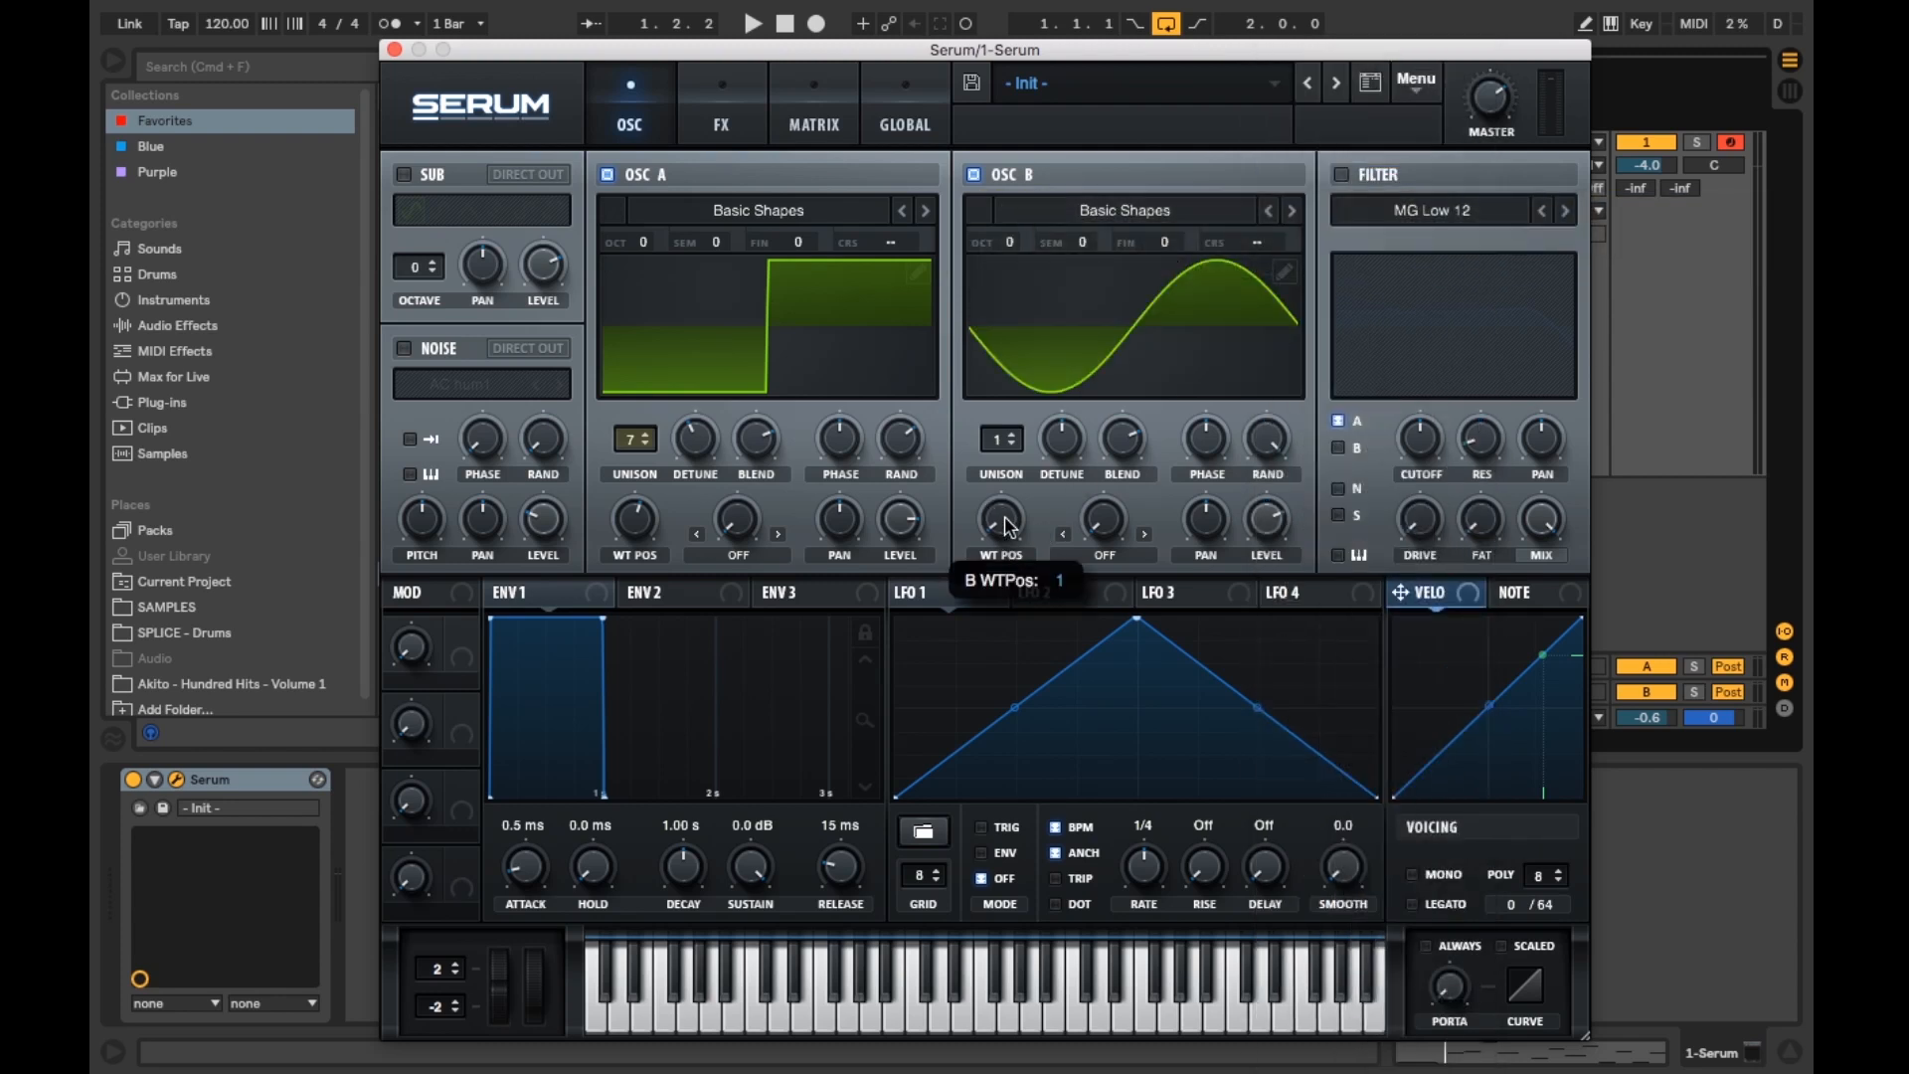
{"action": "left_click_drag", "start_coordinate": [1011, 487], "coordinate": [1014, 376]}
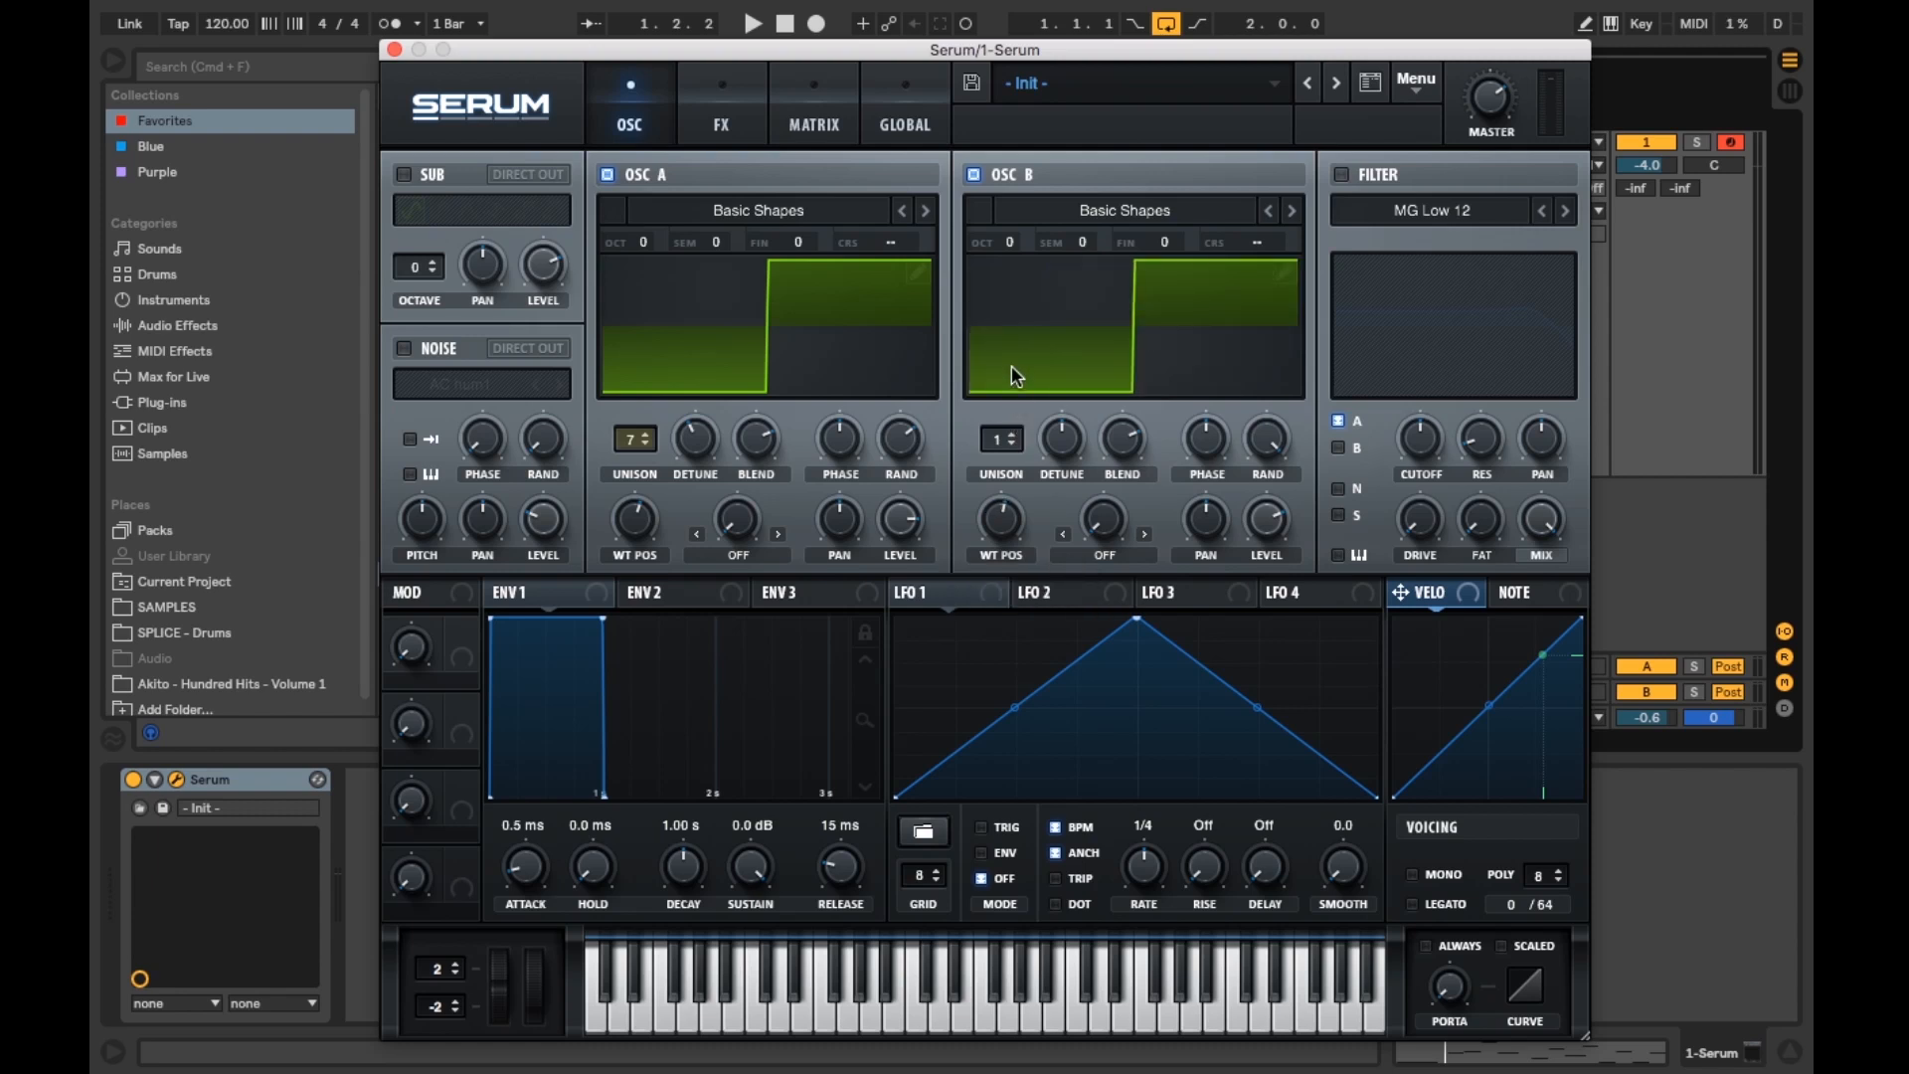
Step: Set oscillator B's unison to 5 voices and raise its detune
{"action": "left_click", "coordinate": [1009, 435]}
{"action": "left_click", "coordinate": [1009, 435]}
{"action": "left_click", "coordinate": [1009, 436]}
{"action": "left_click", "coordinate": [1009, 436]}
{"action": "left_click_drag", "start_coordinate": [1062, 438], "coordinate": [1068, 497]}
Step: Lower oscillator B's level and raise its octave to +2
{"action": "left_click_drag", "start_coordinate": [1266, 519], "coordinate": [1270, 562]}
{"action": "left_click_drag", "start_coordinate": [1012, 243], "coordinate": [1019, 216]}
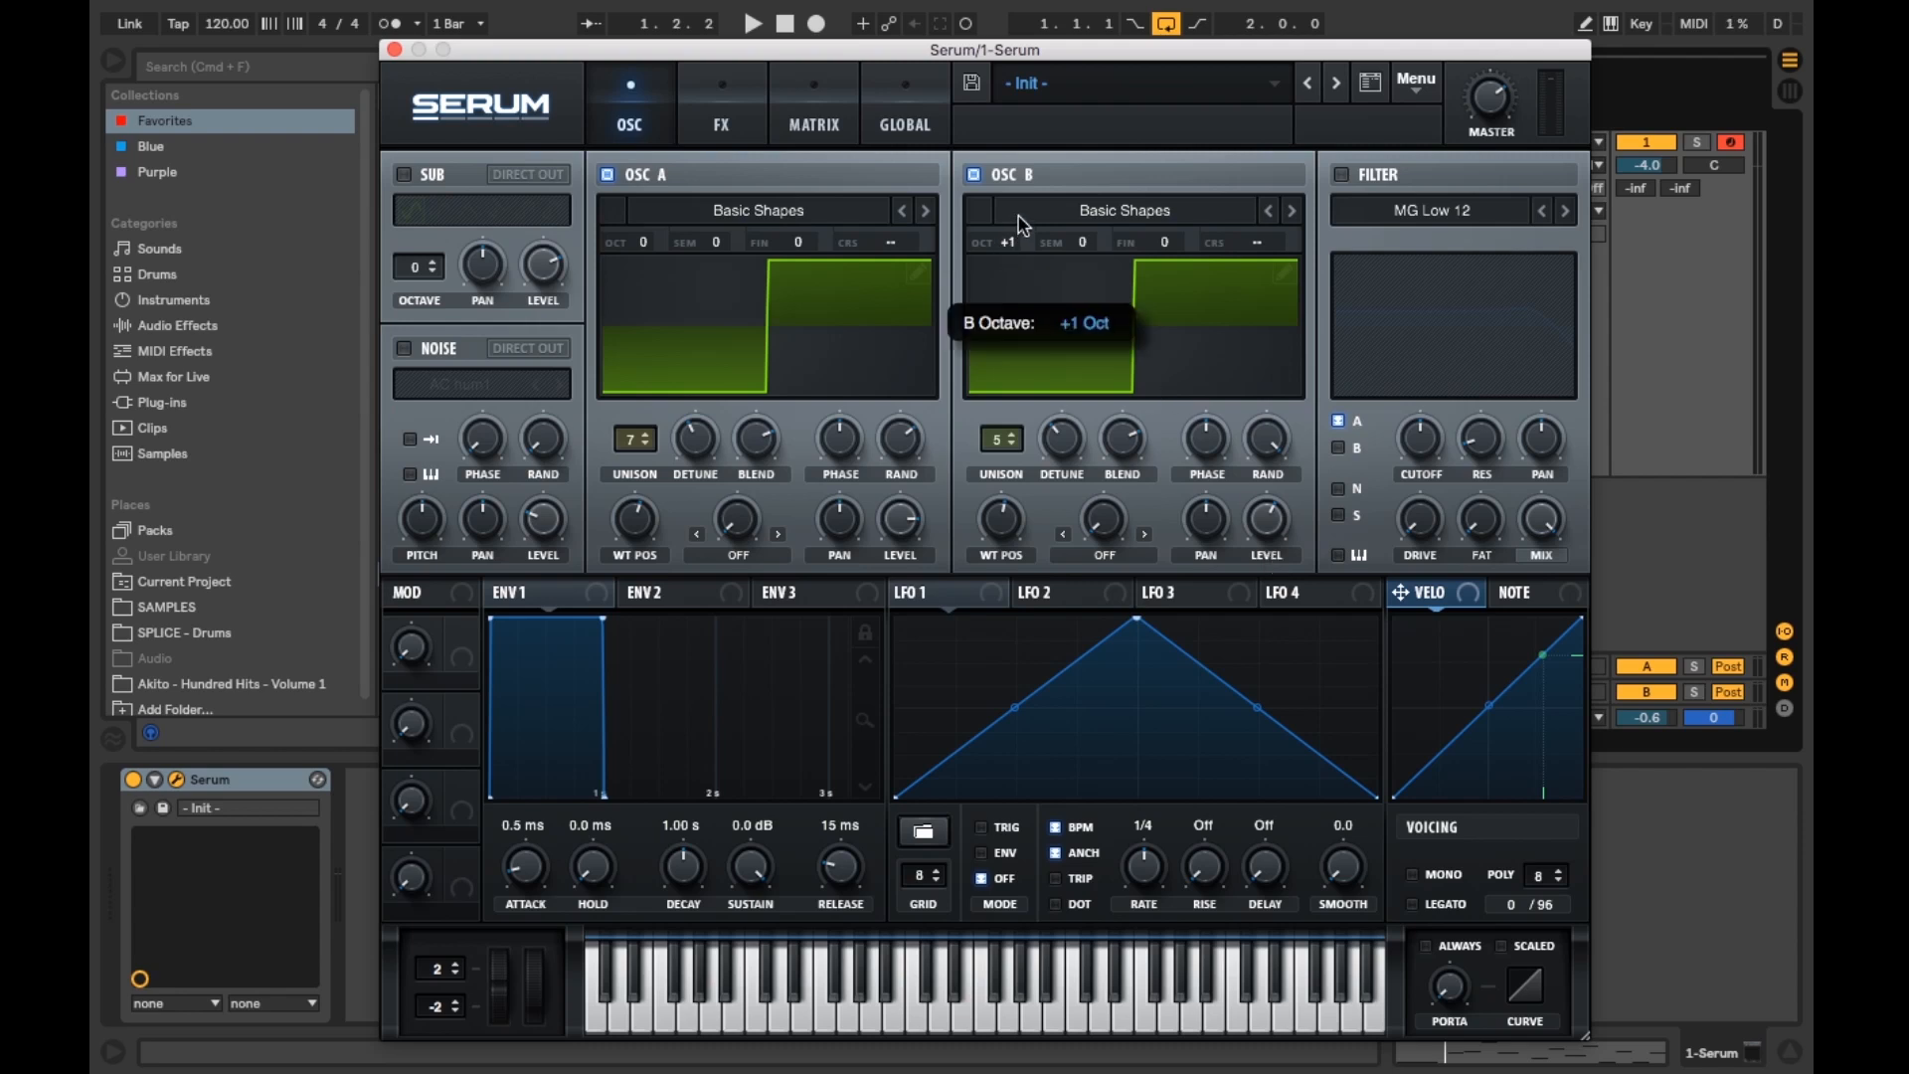
{"action": "left_click_drag", "start_coordinate": [1024, 179], "coordinate": [1020, 164]}
Step: Play several notes on the keyboard to audition both oscillators
{"action": "left_click", "coordinate": [935, 1009]}
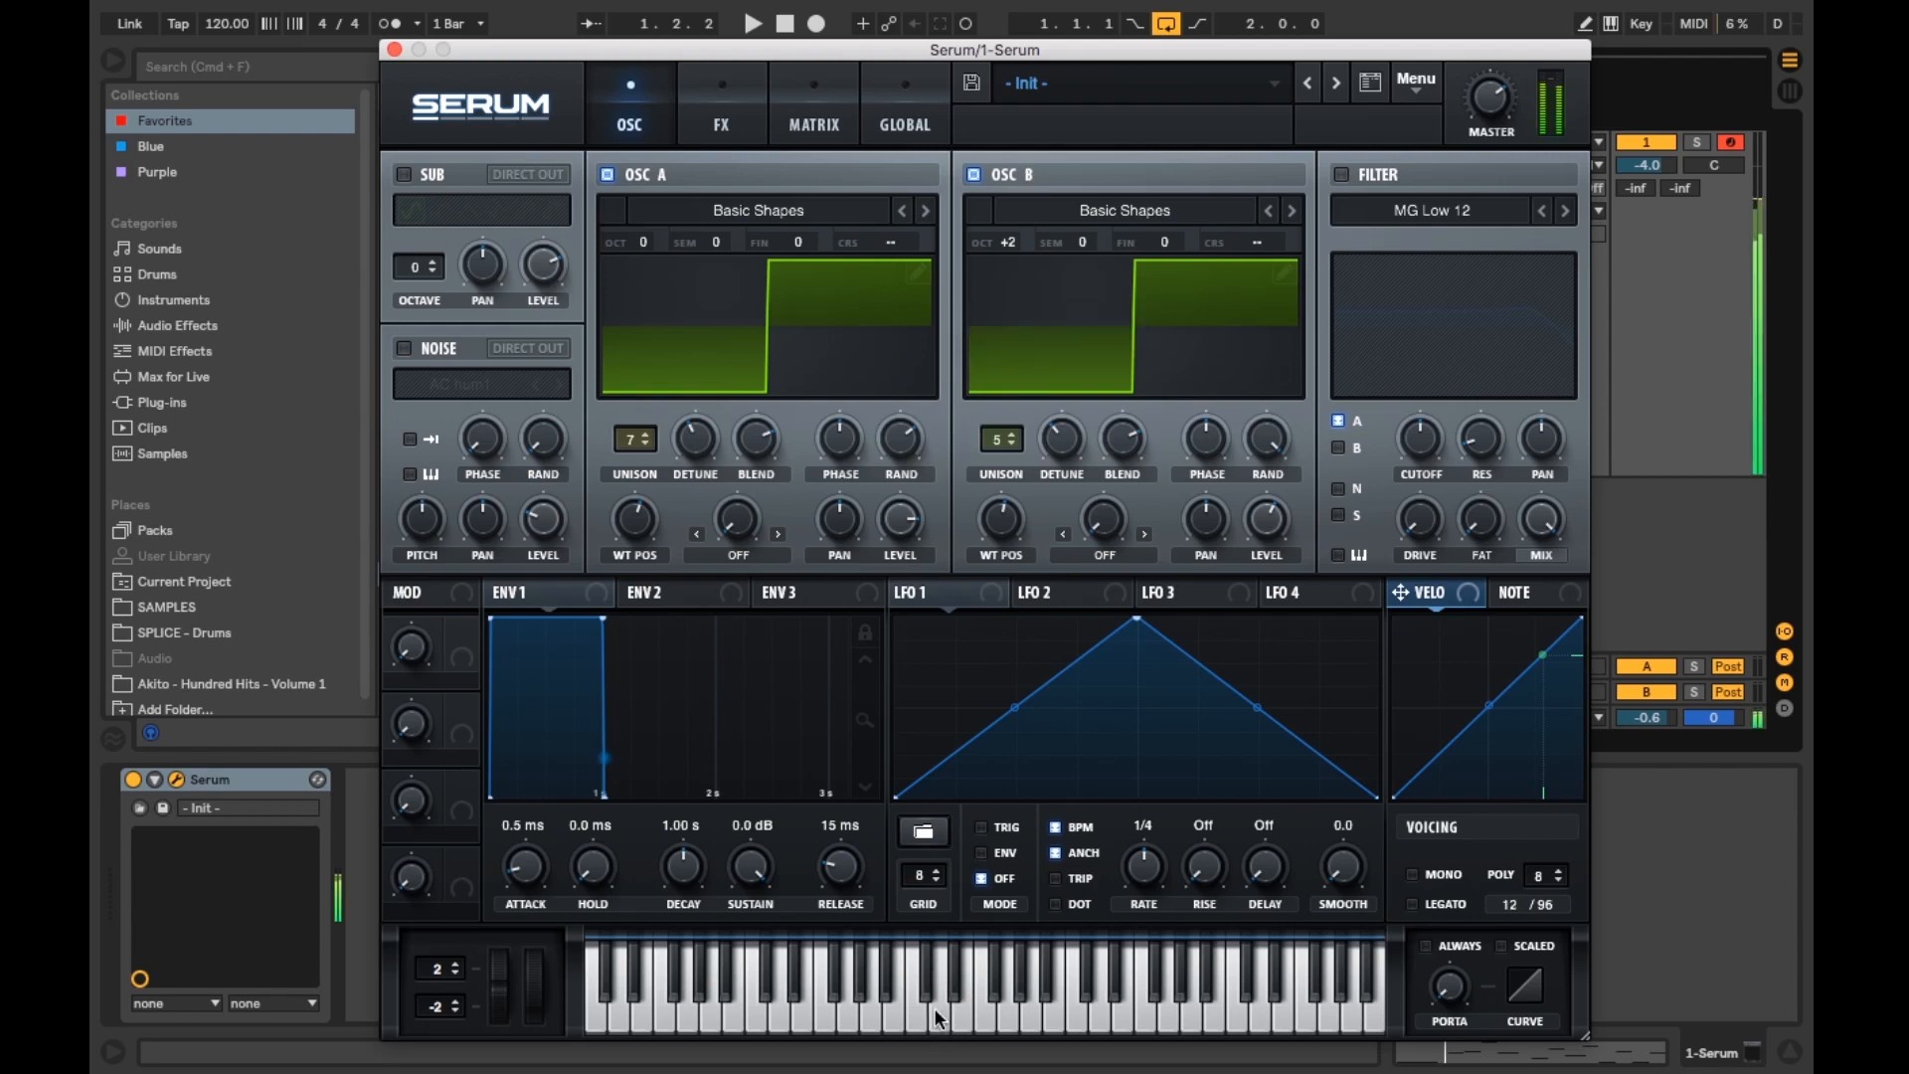
{"action": "left_click", "coordinate": [852, 1024]}
{"action": "left_click", "coordinate": [774, 1016]}
{"action": "left_click", "coordinate": [720, 1014]}
{"action": "left_click", "coordinate": [661, 1024]}
{"action": "left_click", "coordinate": [803, 1016]}
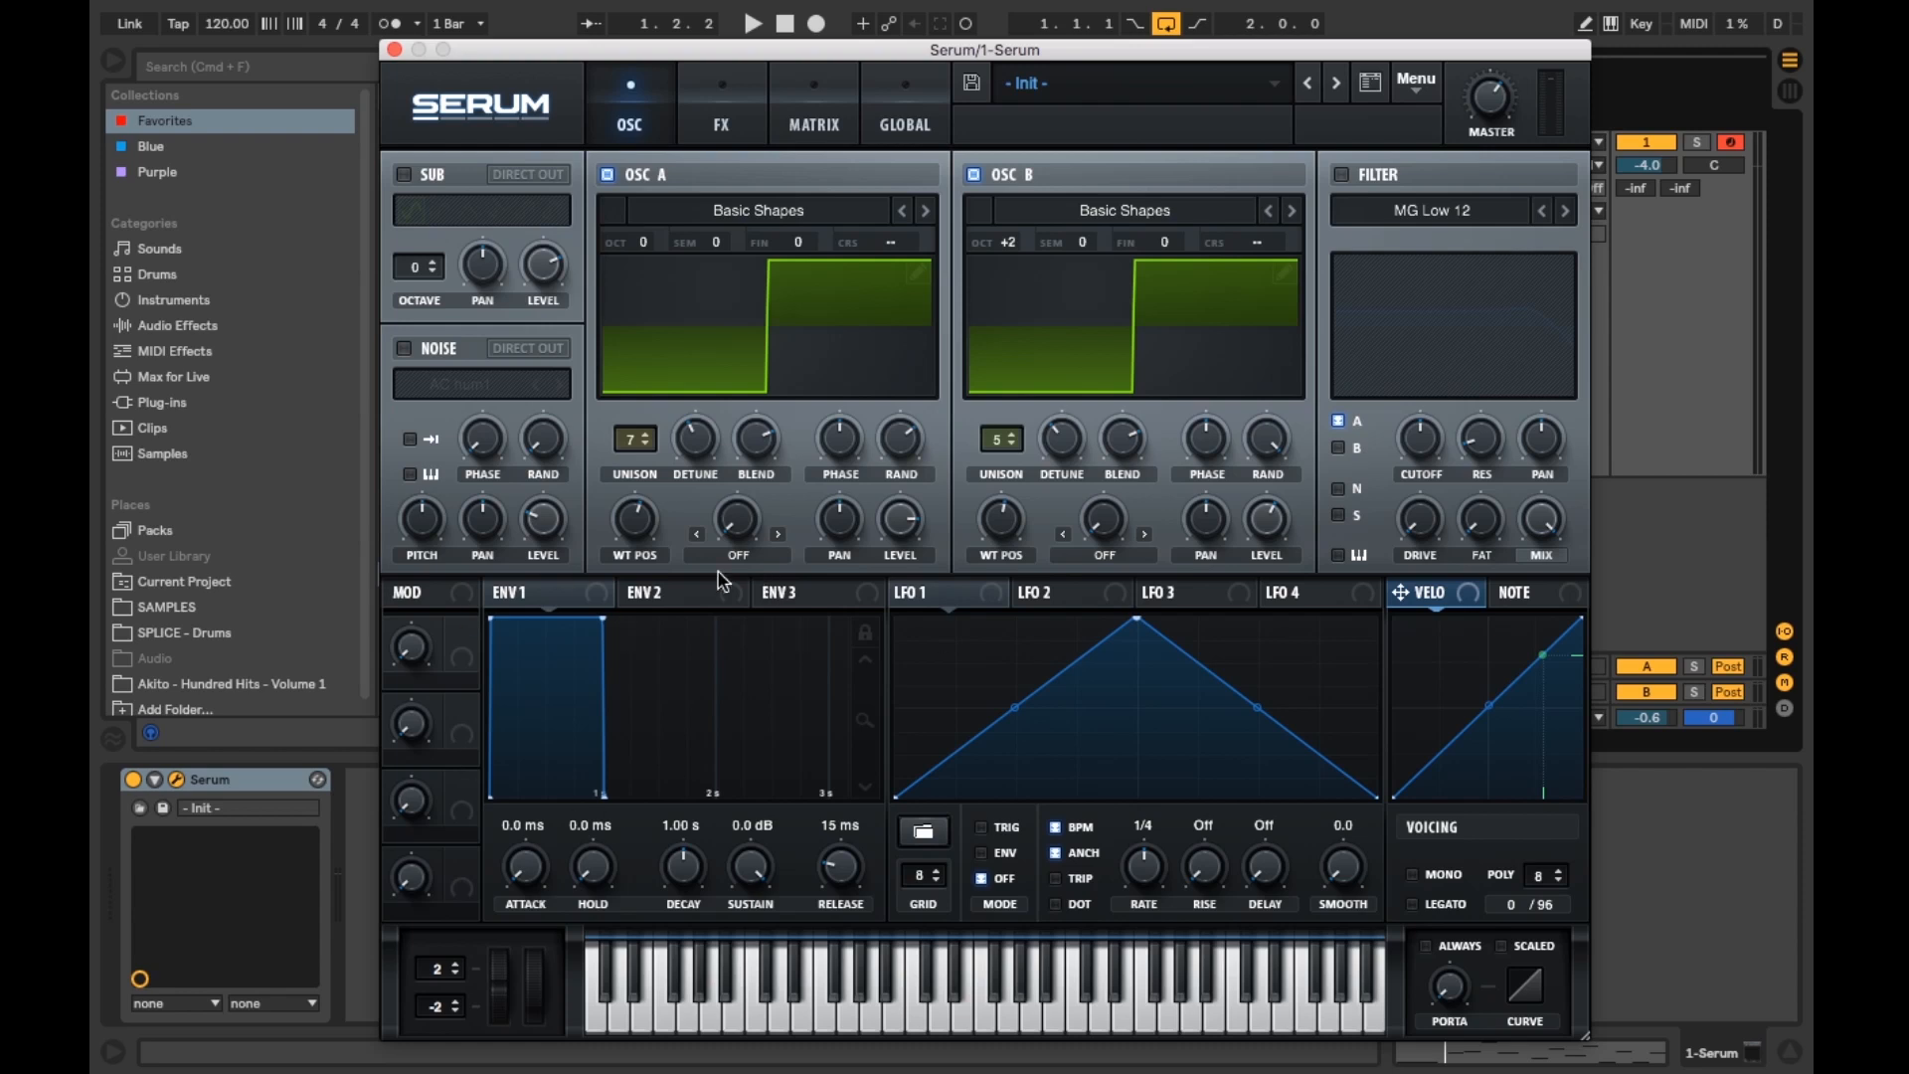
Step: Shape envelope 1 with attack 107 ms, decay 1.30 s, sustain -1.8 dB and release 349 ms
{"action": "left_click_drag", "start_coordinate": [535, 857], "coordinate": [537, 790]}
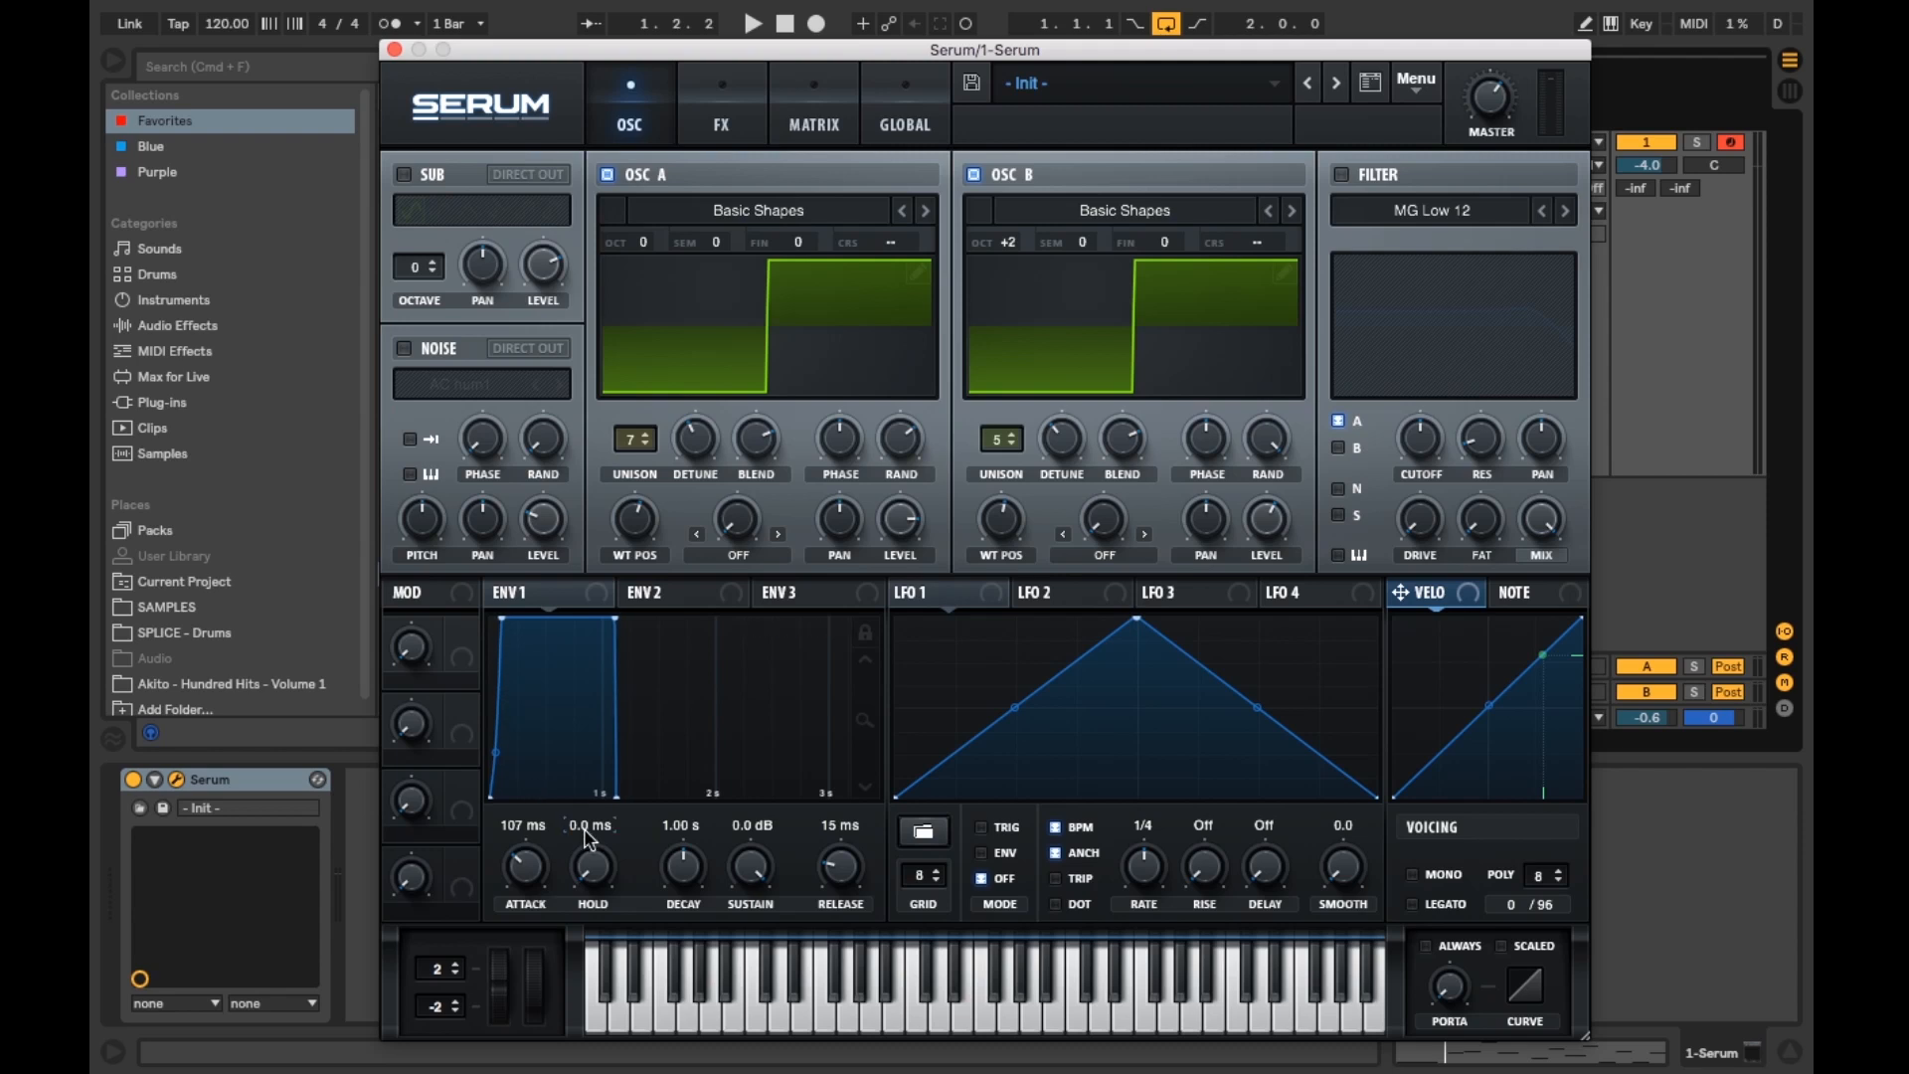
{"action": "left_click_drag", "start_coordinate": [666, 884], "coordinate": [672, 875]}
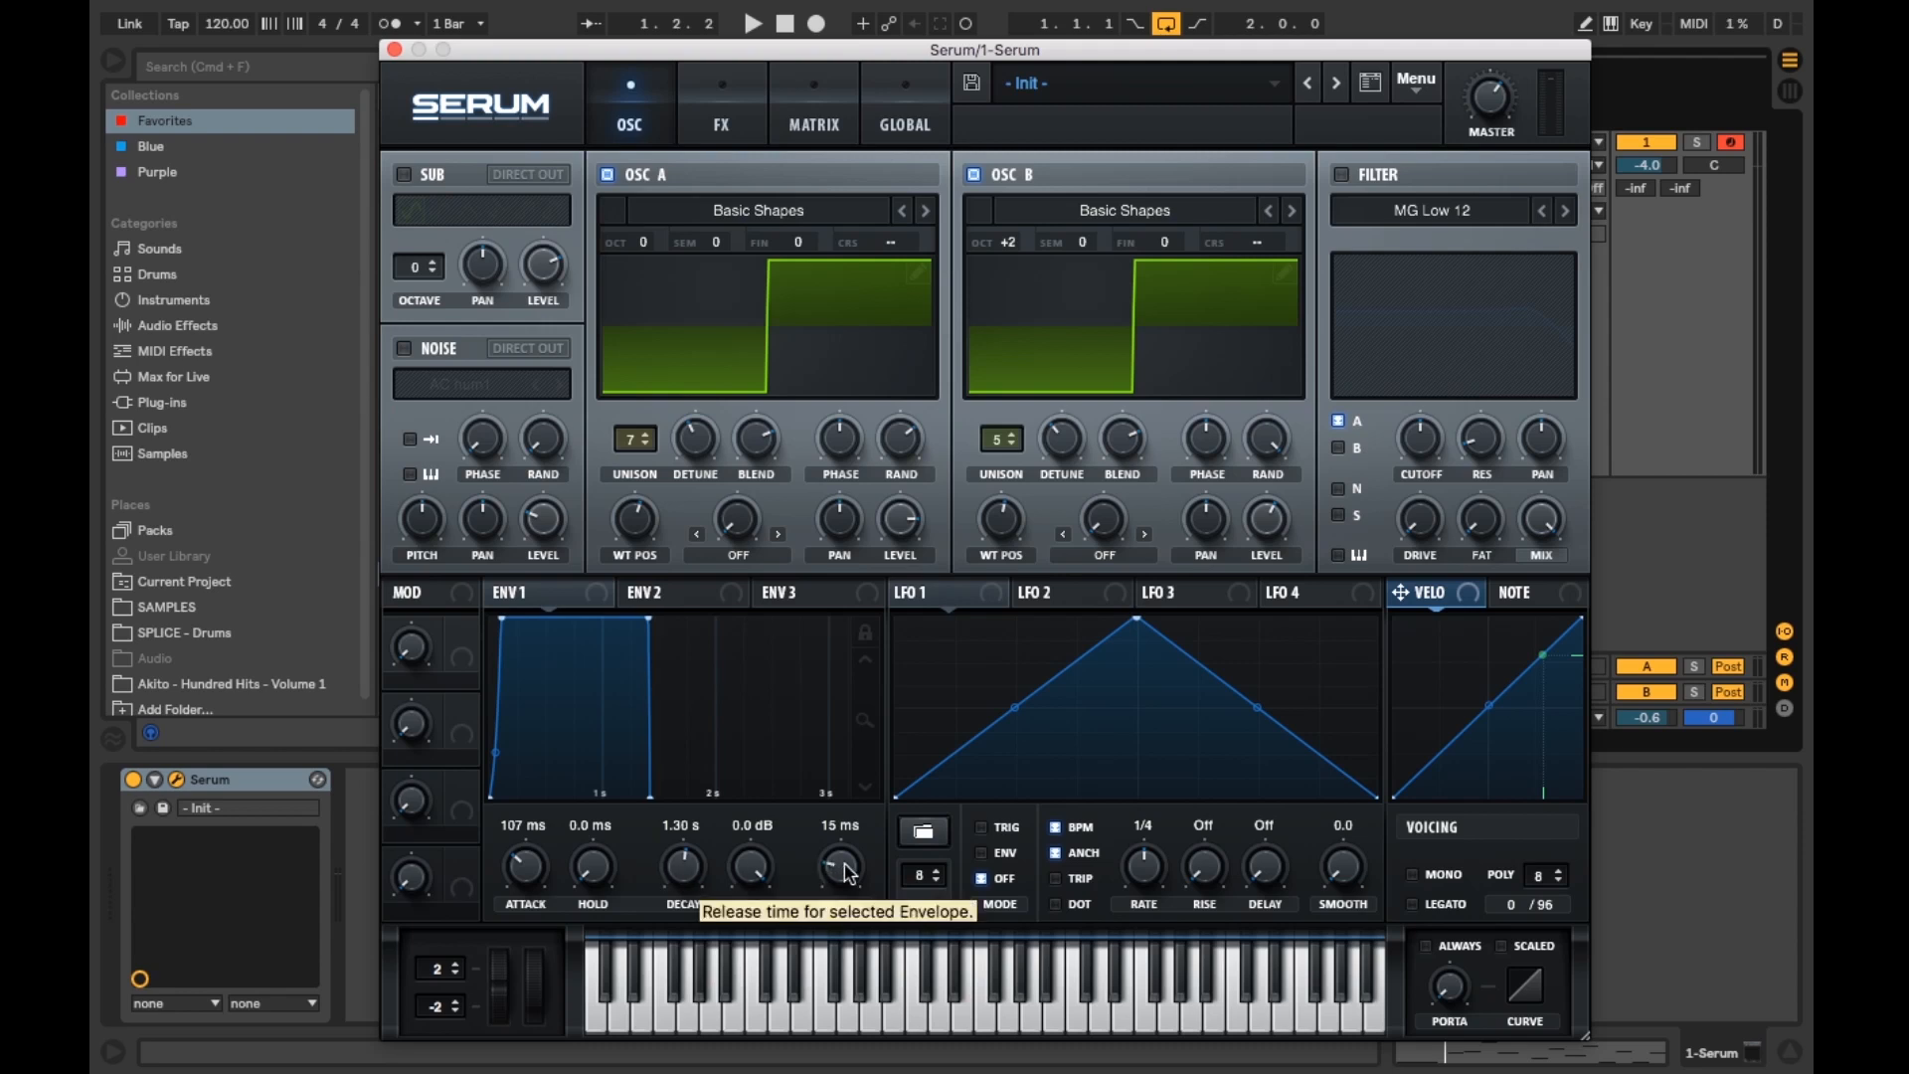
{"action": "mouse_move", "coordinate": [761, 874]}
{"action": "left_mouse_down"}
{"action": "mouse_move", "coordinate": [762, 942]}
{"action": "mouse_move", "coordinate": [762, 908]}
{"action": "left_mouse_up"}
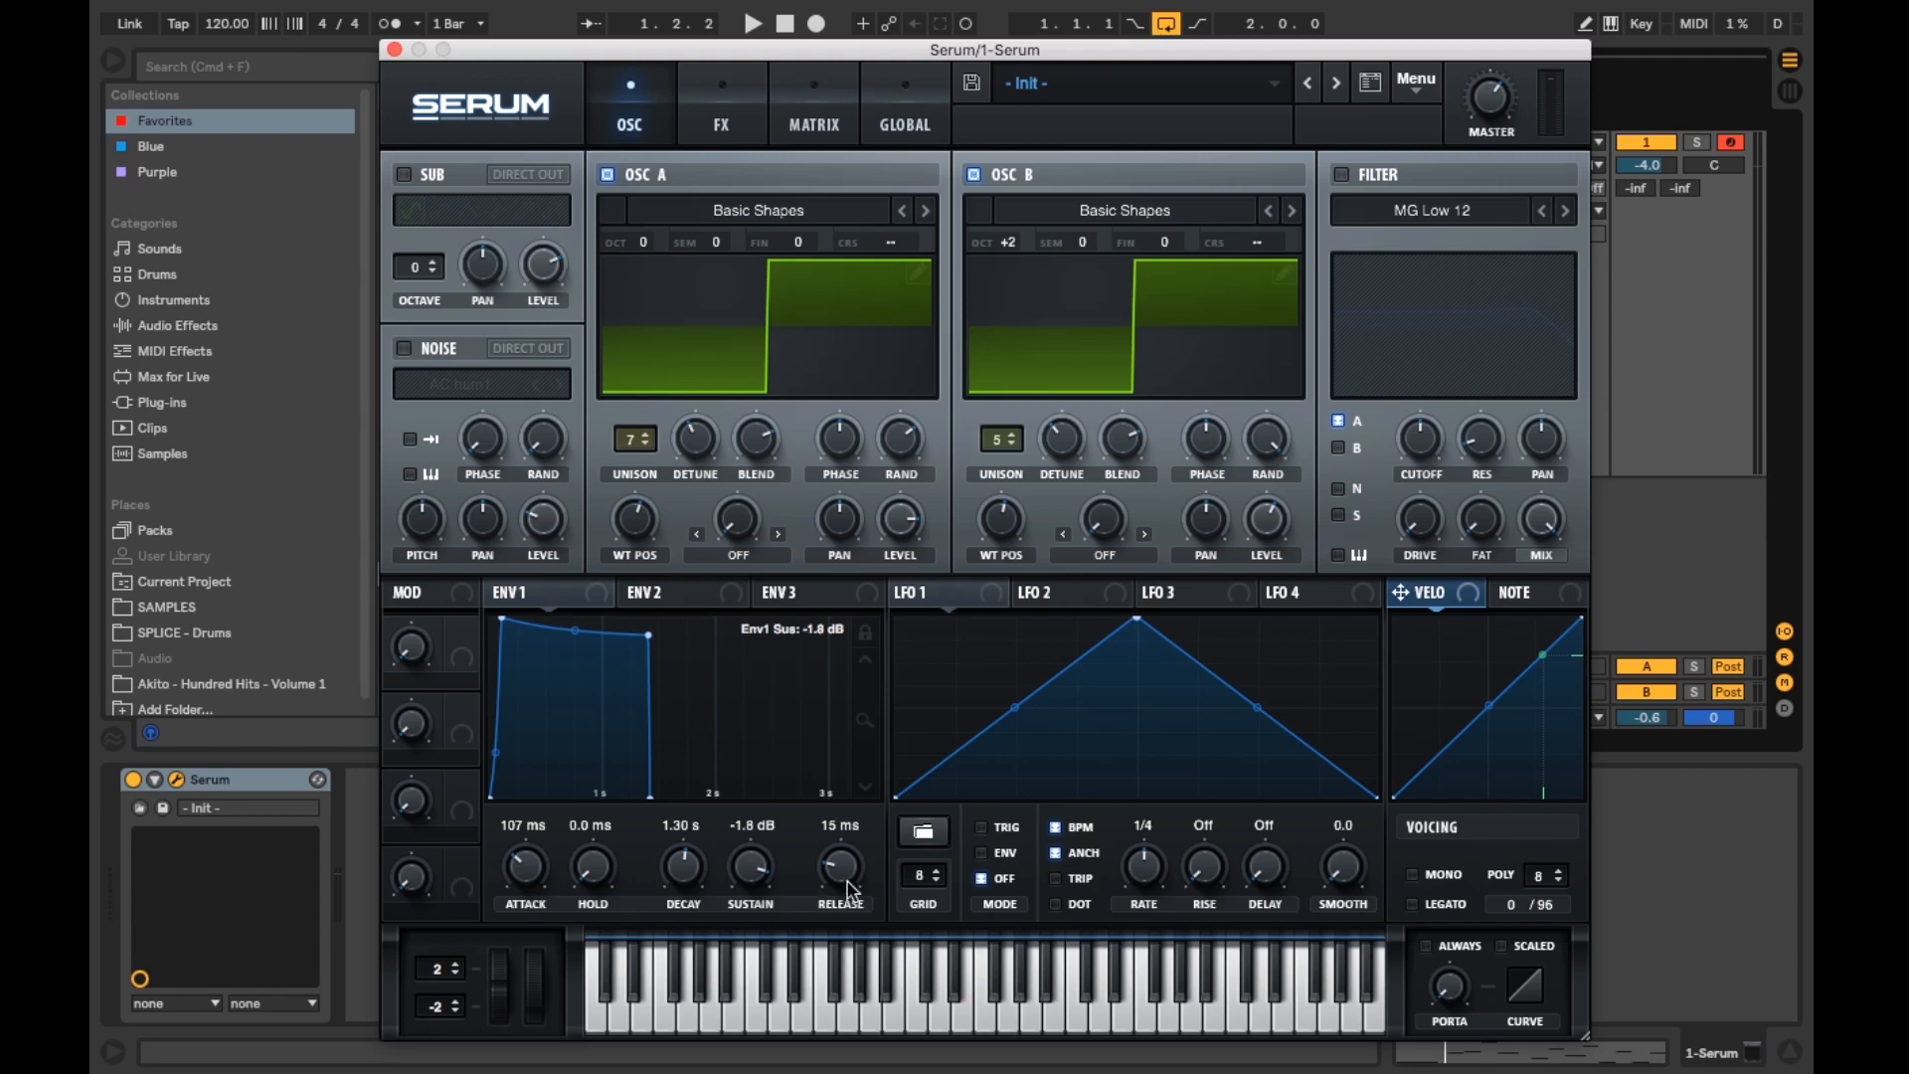
{"action": "left_click_drag", "start_coordinate": [851, 882], "coordinate": [851, 825]}
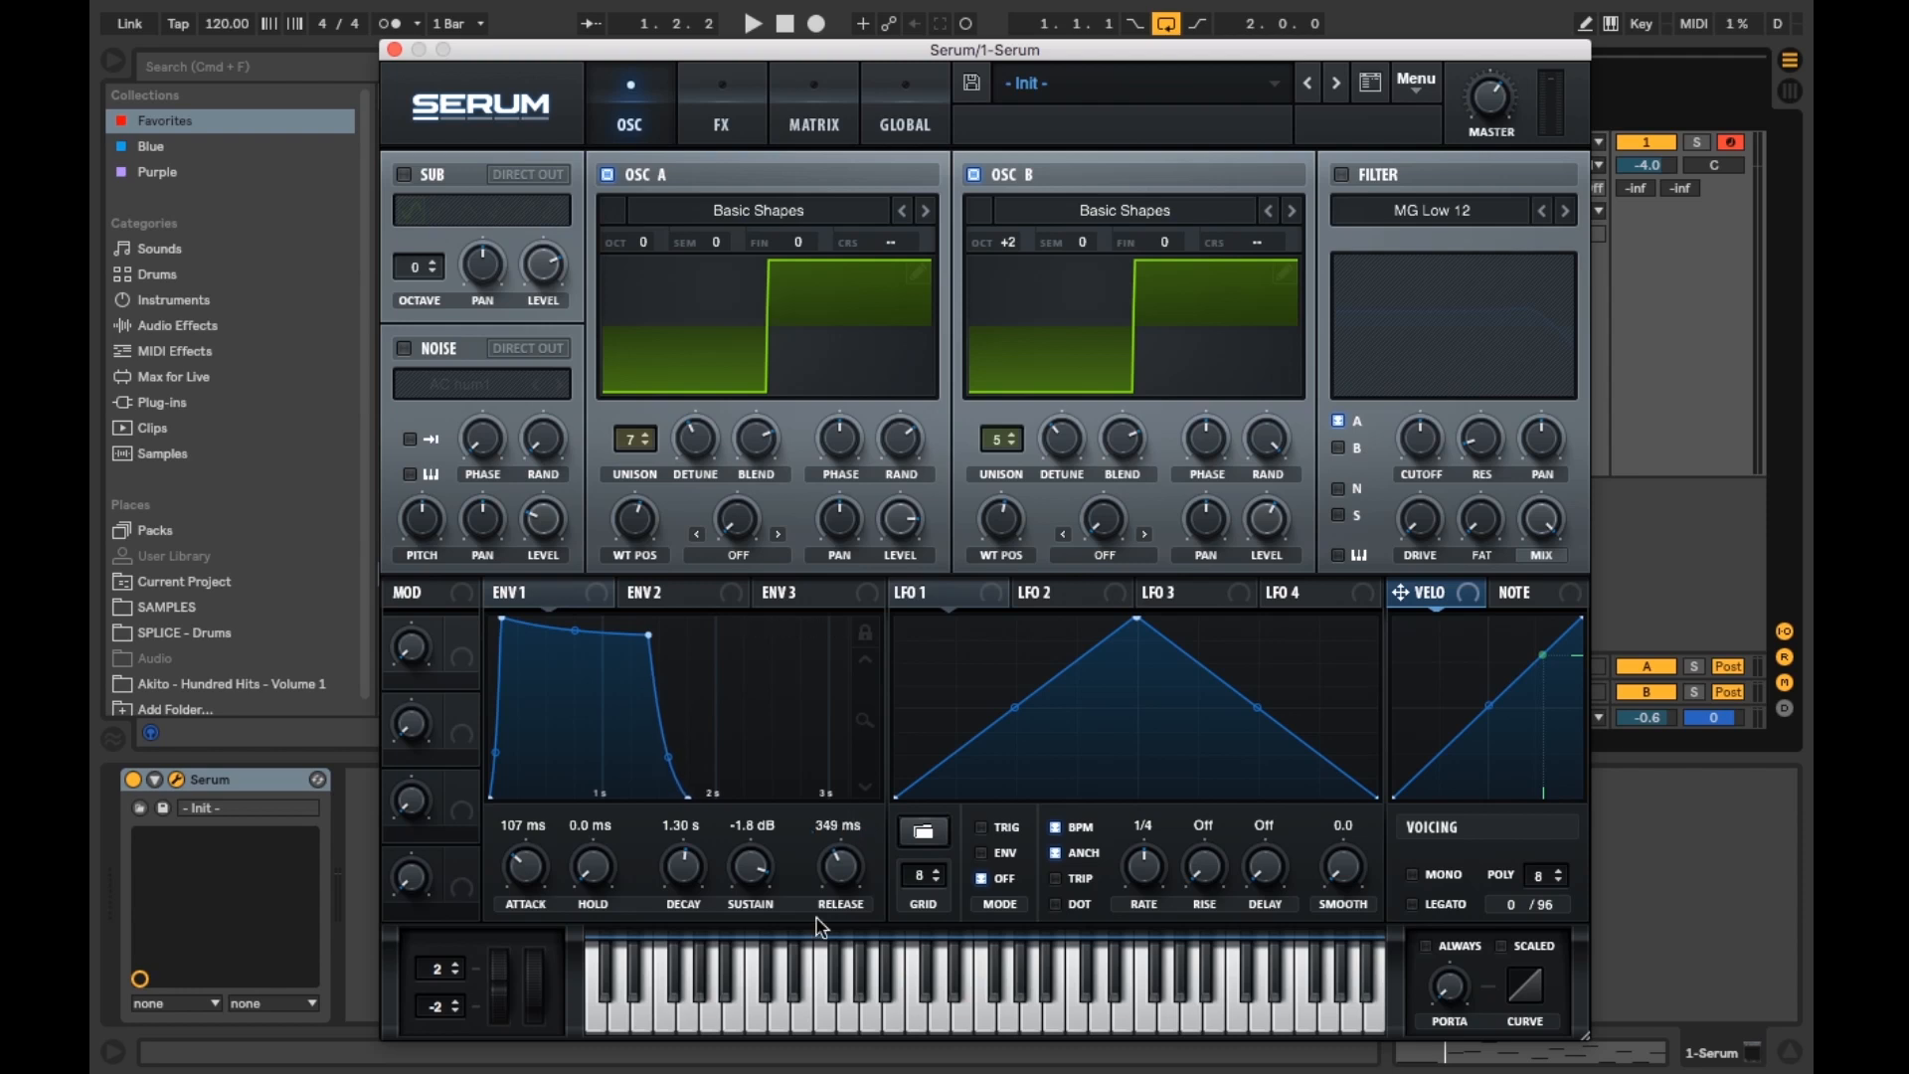
Step: Play notes across the keyboard to audition the envelope
{"action": "left_click", "coordinate": [757, 1012]}
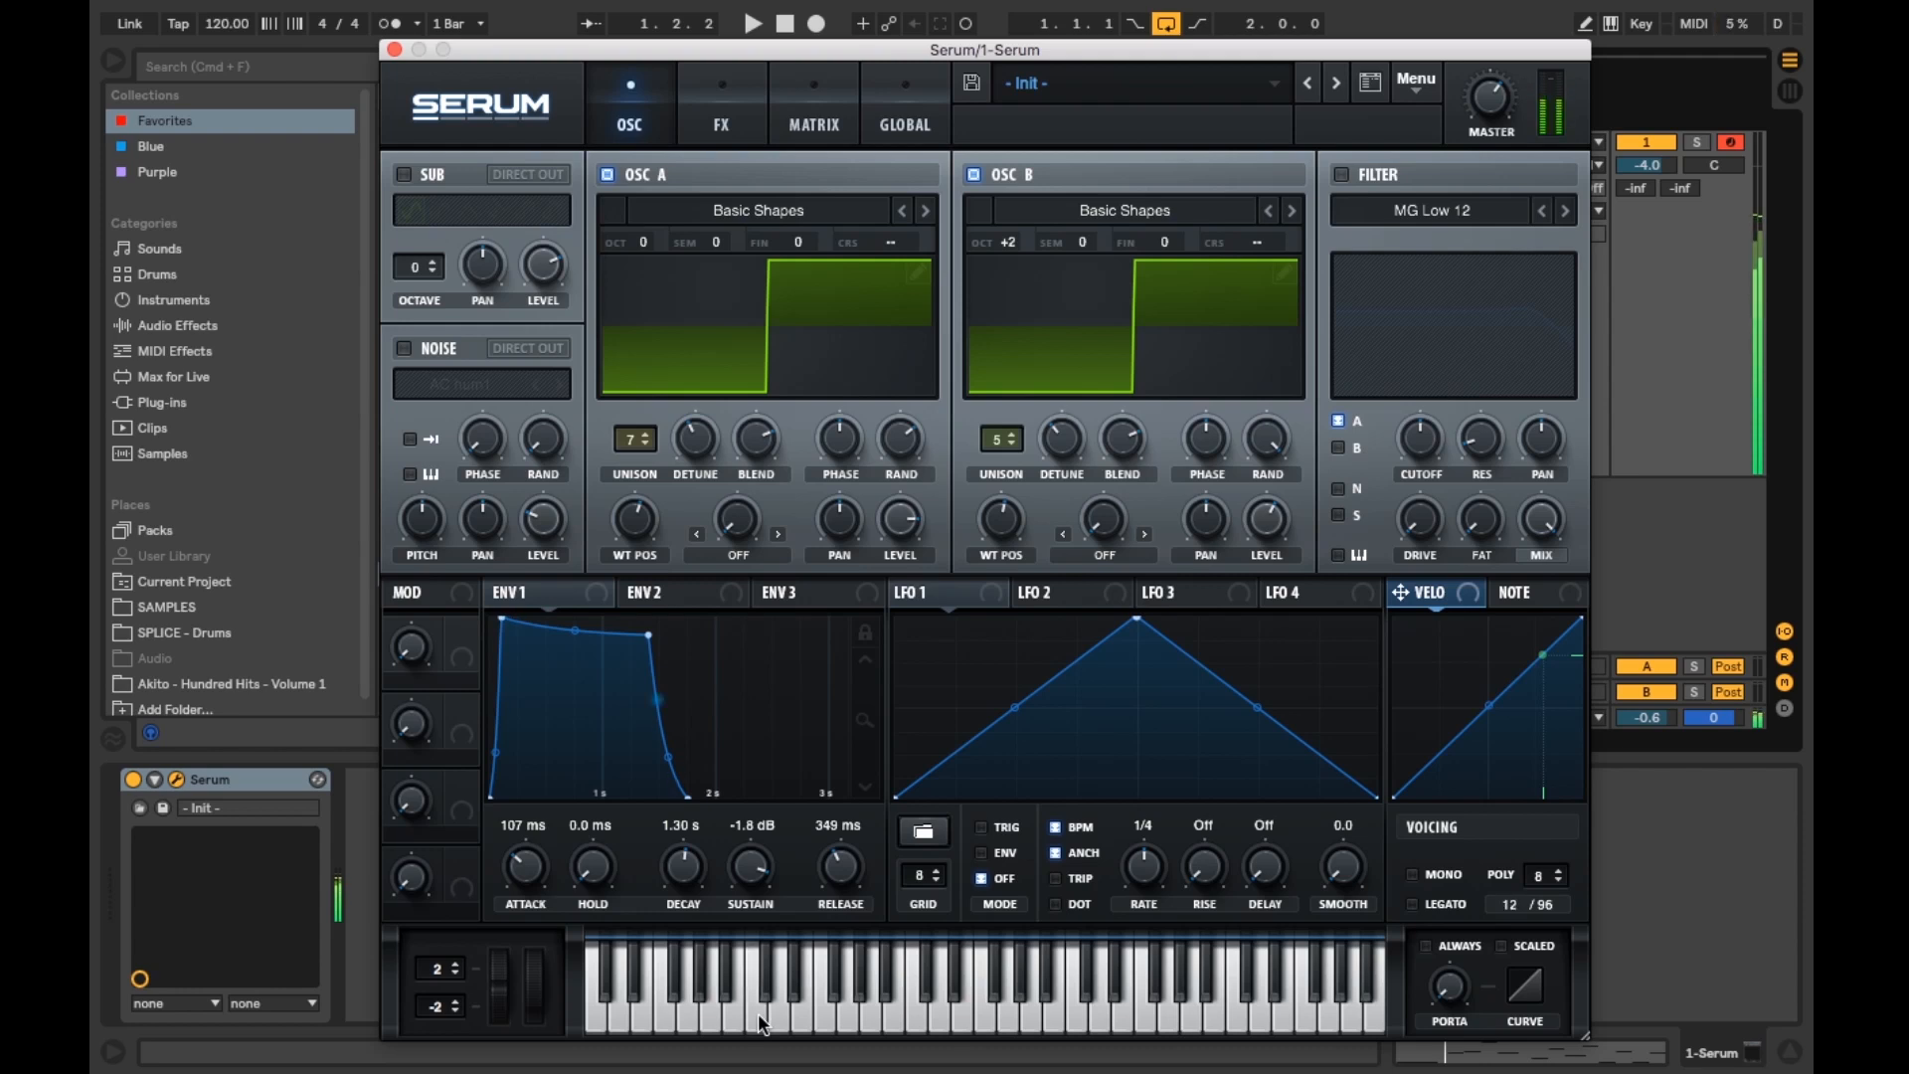
{"action": "left_click", "coordinate": [666, 1020]}
{"action": "left_click", "coordinate": [665, 1020]}
{"action": "left_click", "coordinate": [666, 1023]}
{"action": "left_click", "coordinate": [892, 1019]}
{"action": "left_click", "coordinate": [1107, 1016]}
{"action": "left_click", "coordinate": [1035, 1022]}
{"action": "left_click", "coordinate": [969, 1021]}
{"action": "left_click", "coordinate": [821, 1018]}
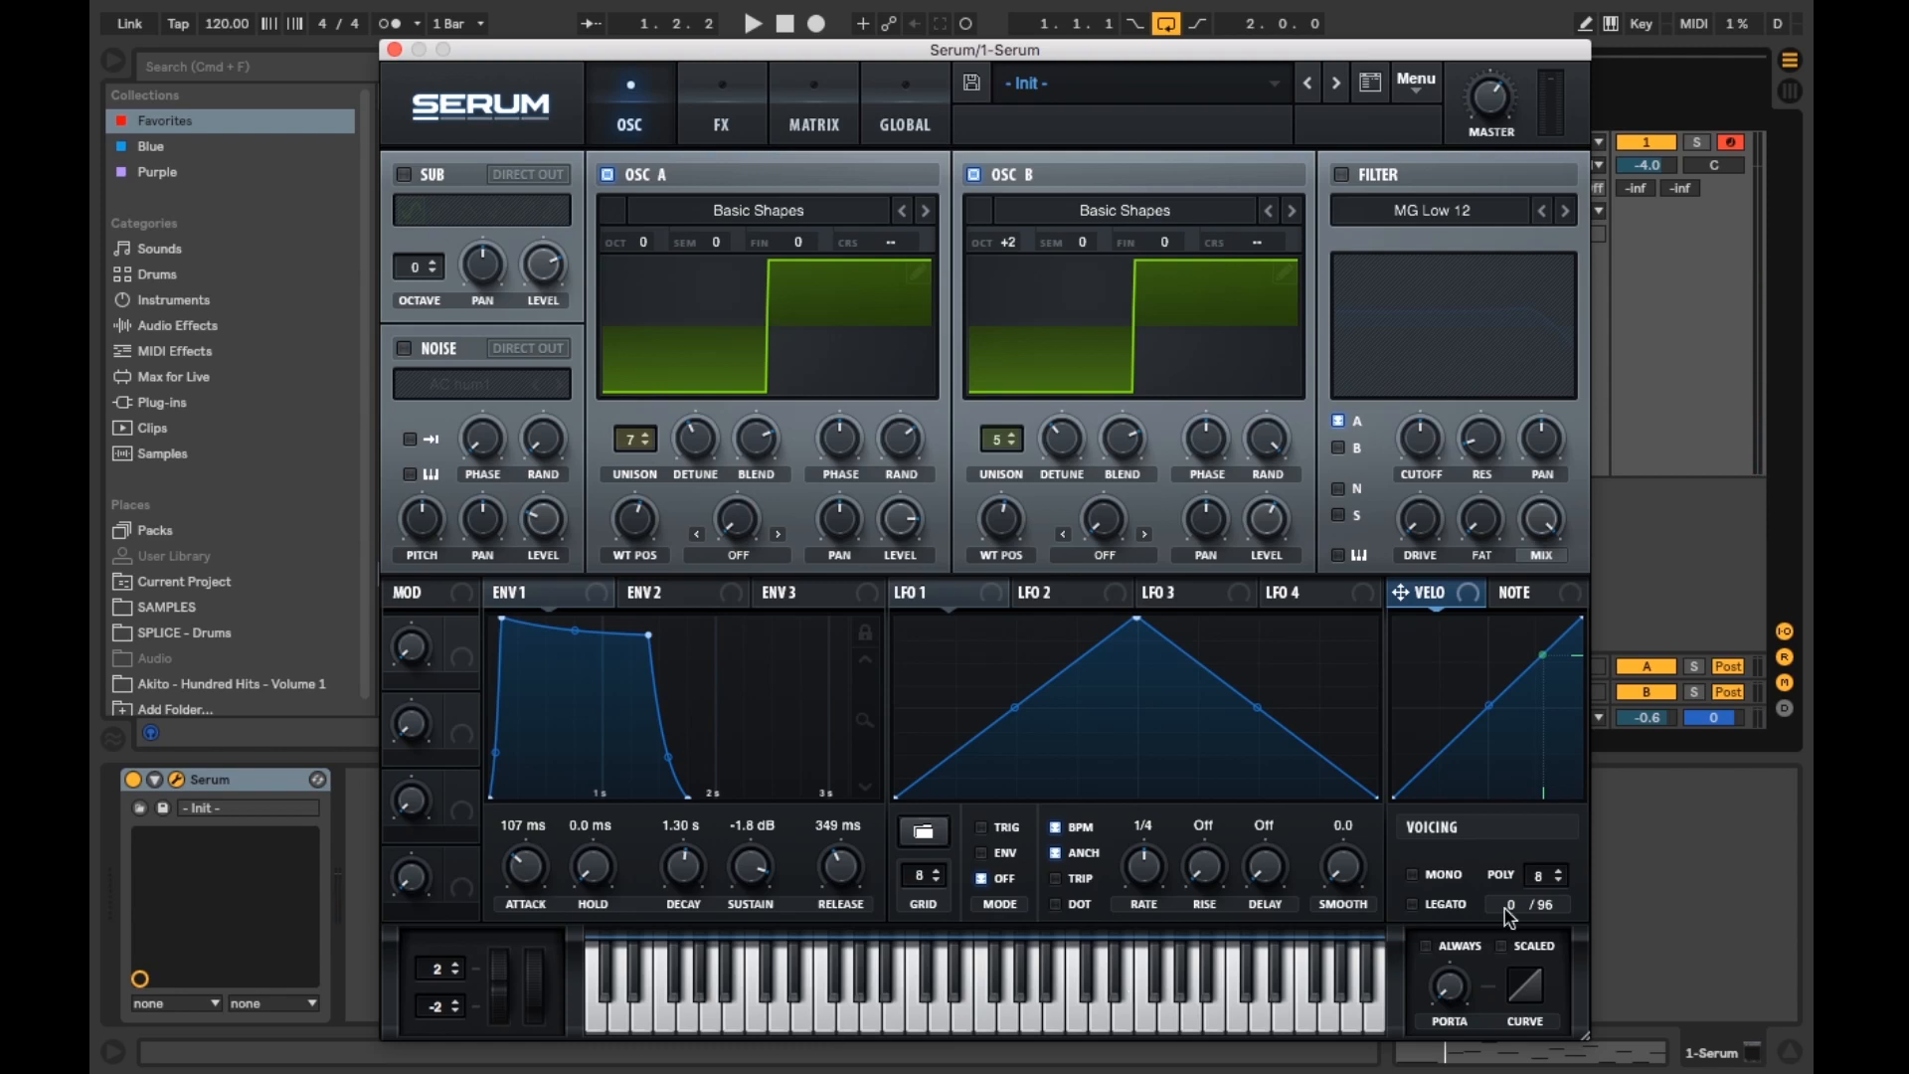
Step: Turn on Always portamento and play overlapping notes to hear the glide
{"action": "left_click", "coordinate": [1427, 950]}
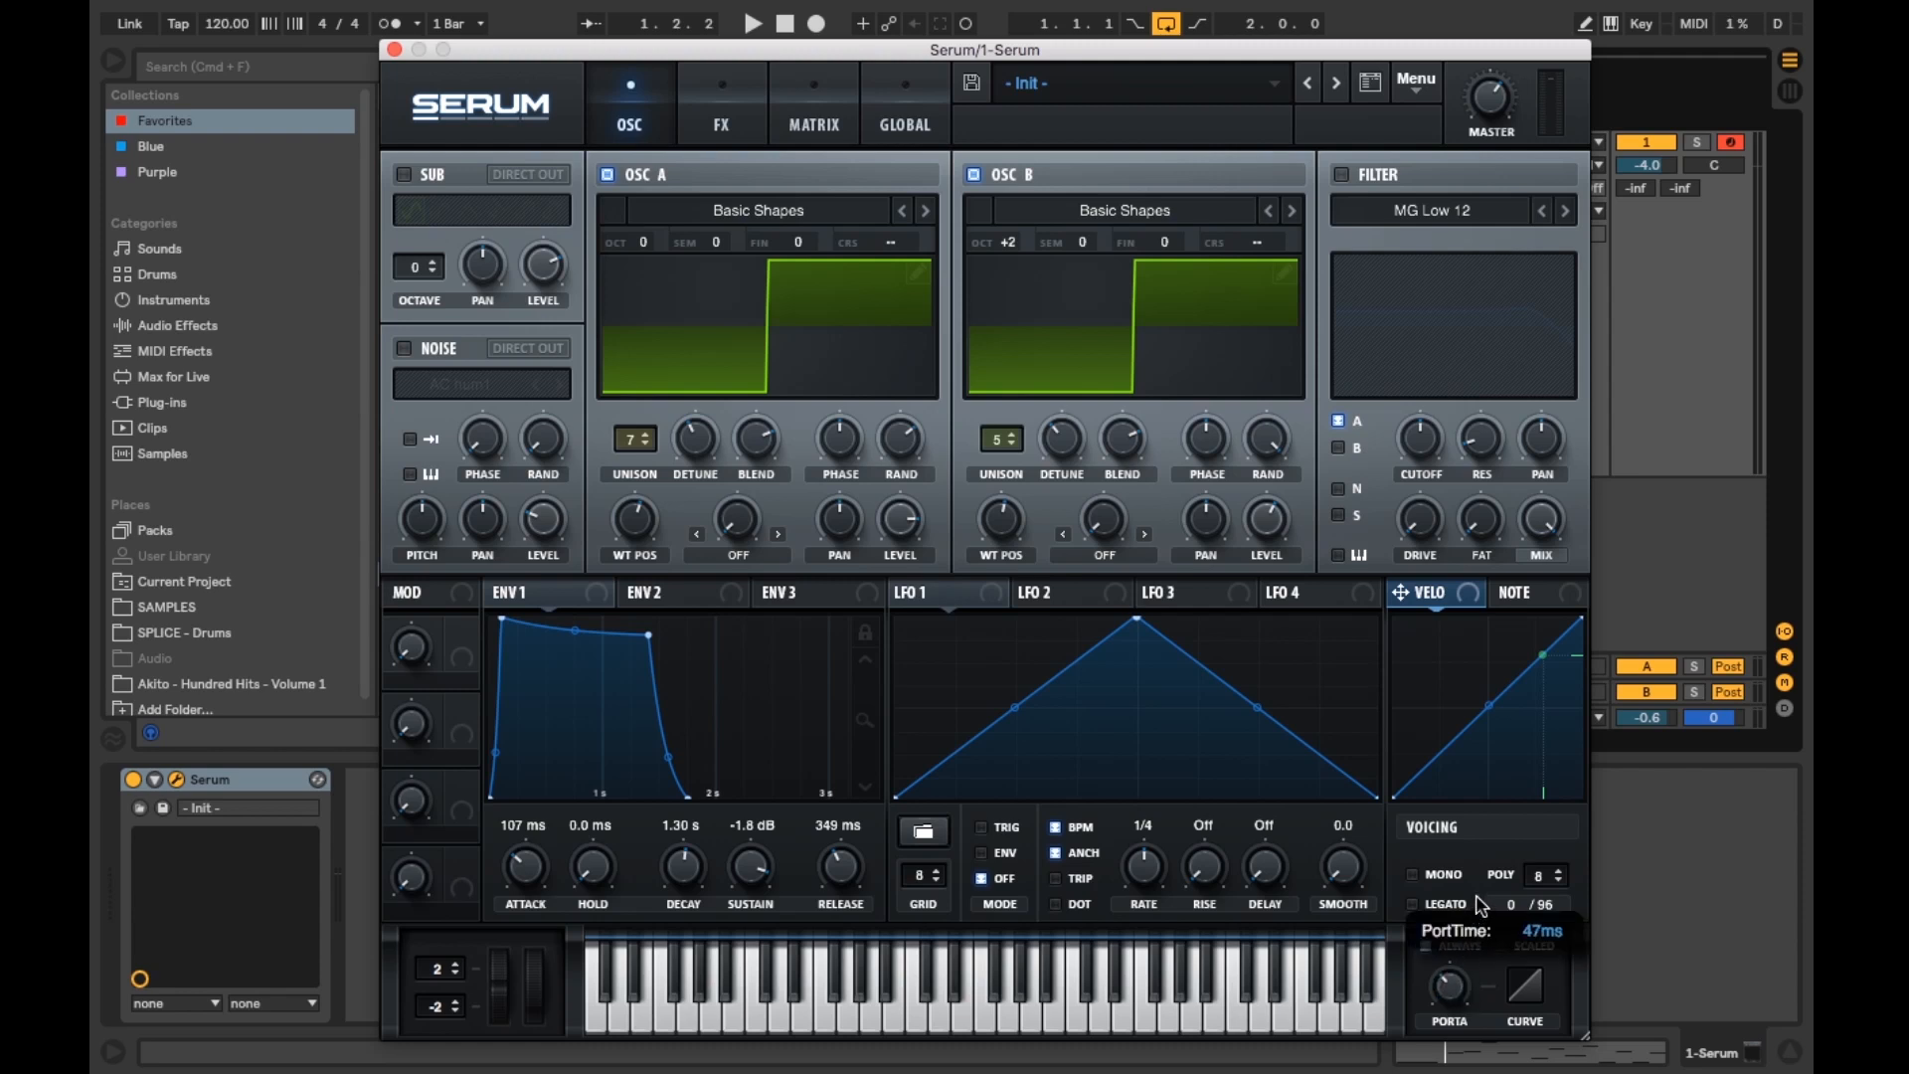
{"action": "left_click", "coordinate": [983, 1010]}
{"action": "left_click", "coordinate": [1082, 1014]}
{"action": "left_click", "coordinate": [933, 1006]}
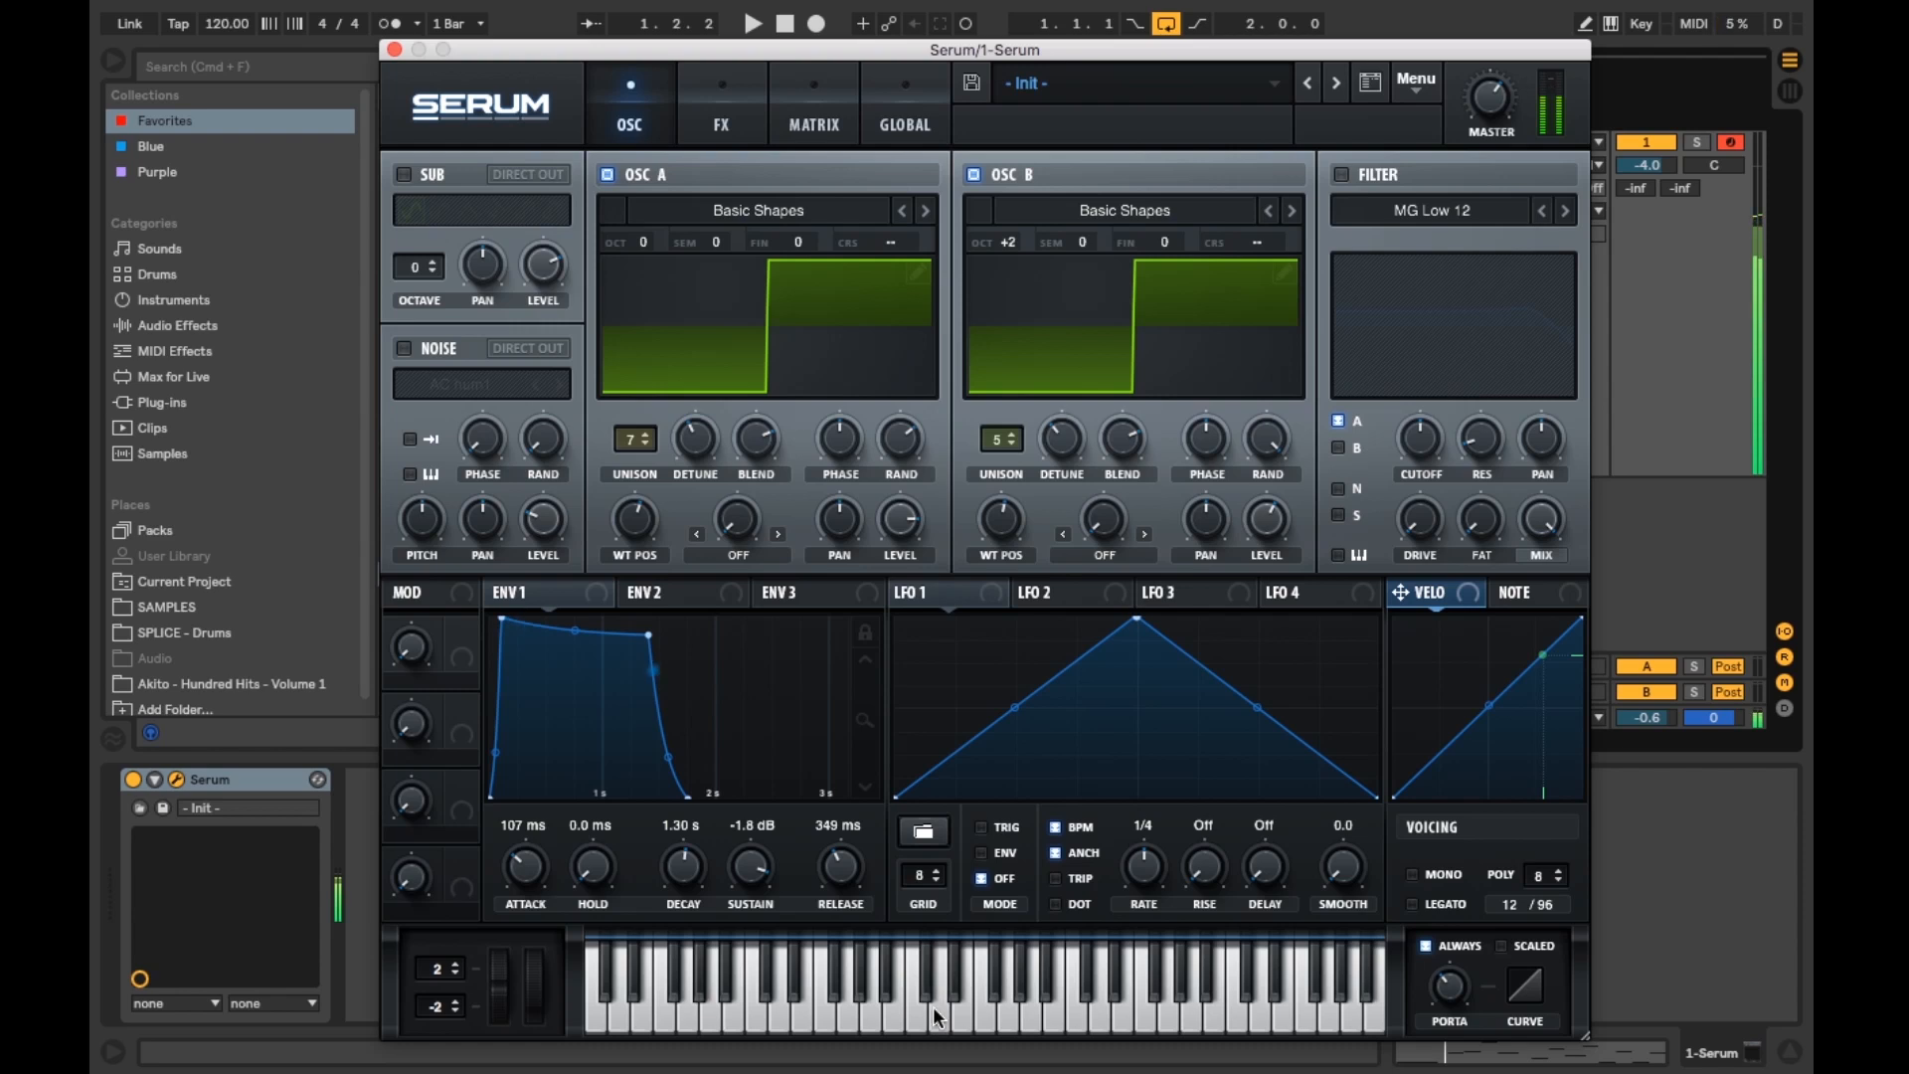
{"action": "left_click", "coordinate": [853, 1026]}
{"action": "left_click", "coordinate": [984, 1004]}
{"action": "left_click", "coordinate": [1121, 1019]}
{"action": "left_click", "coordinate": [885, 1025]}
{"action": "left_click", "coordinate": [1091, 1003]}
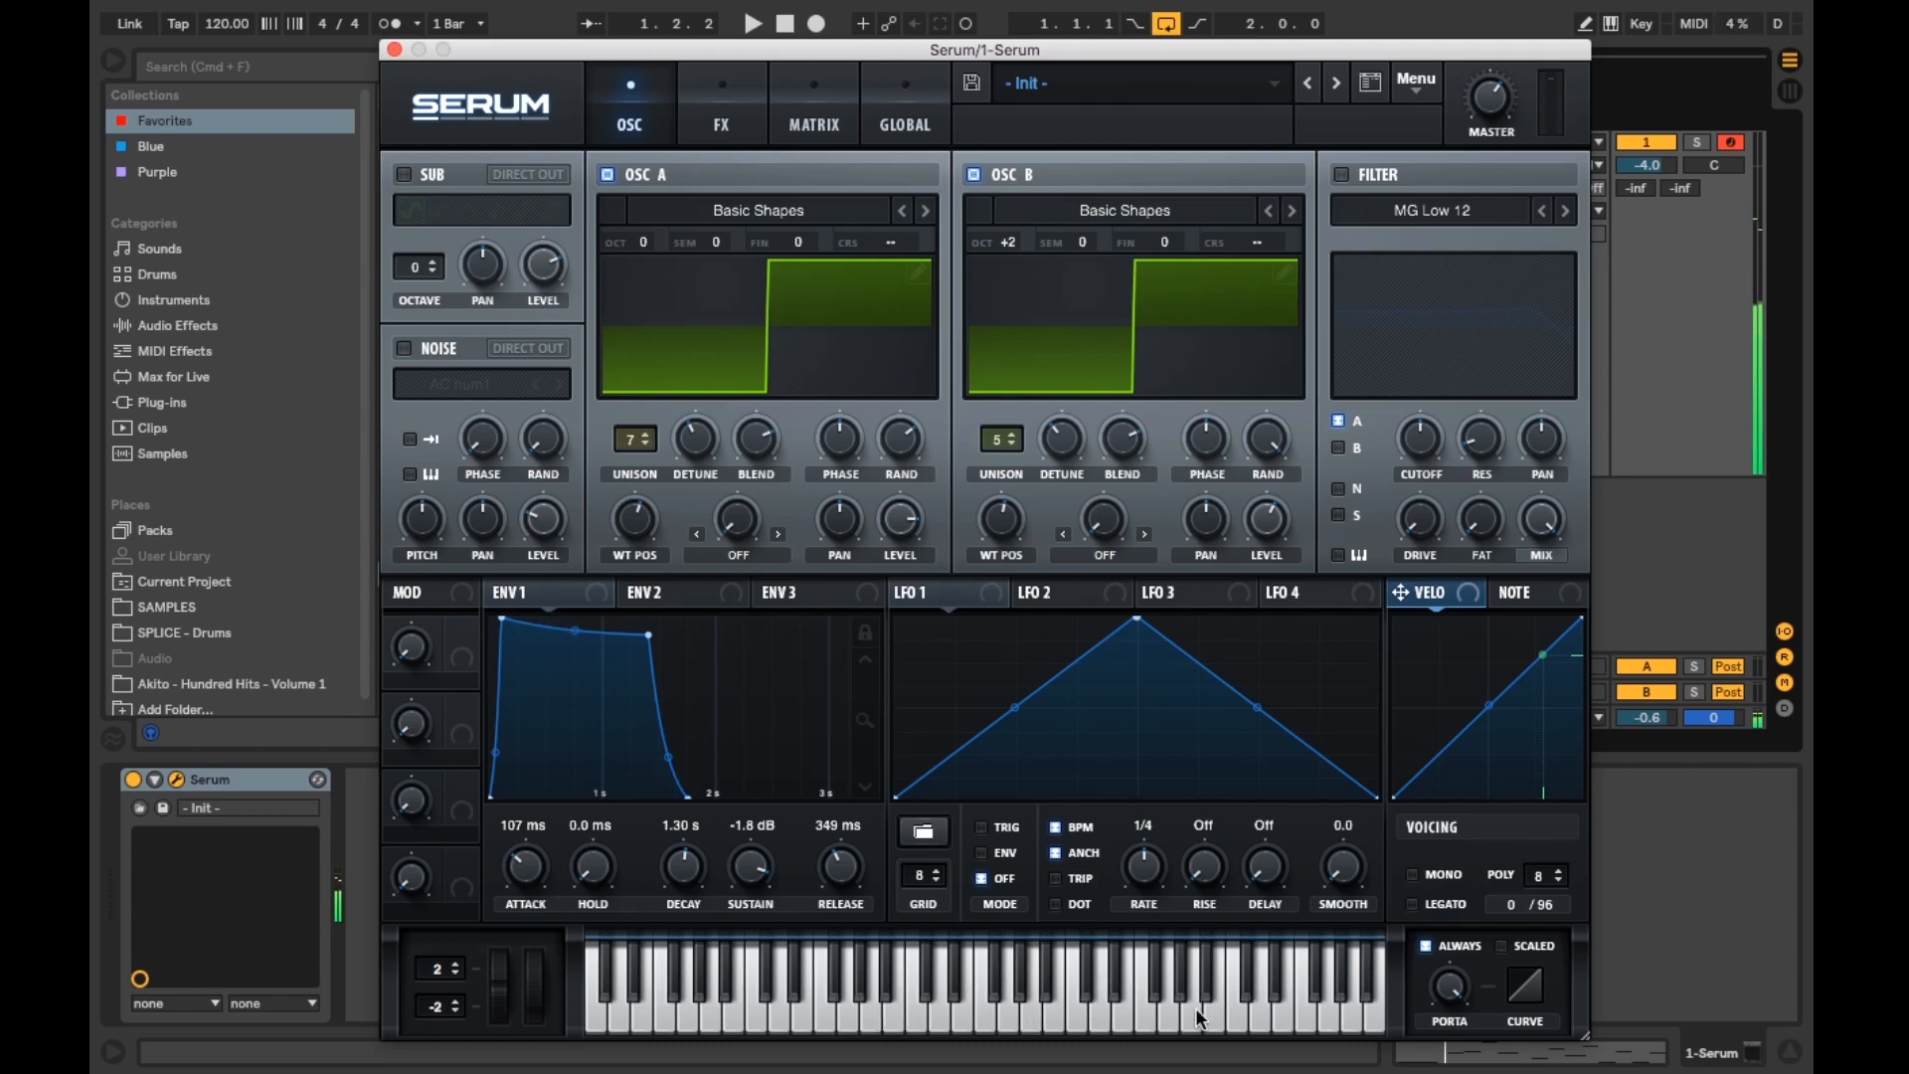
{"action": "left_click", "coordinate": [1136, 1006]}
Step: Decrease the portamento time and start and stop playback to hear the clip
{"action": "mouse_move", "coordinate": [1449, 986]}
{"action": "left_click_drag", "start_coordinate": [1453, 983], "coordinate": [1453, 1039]}
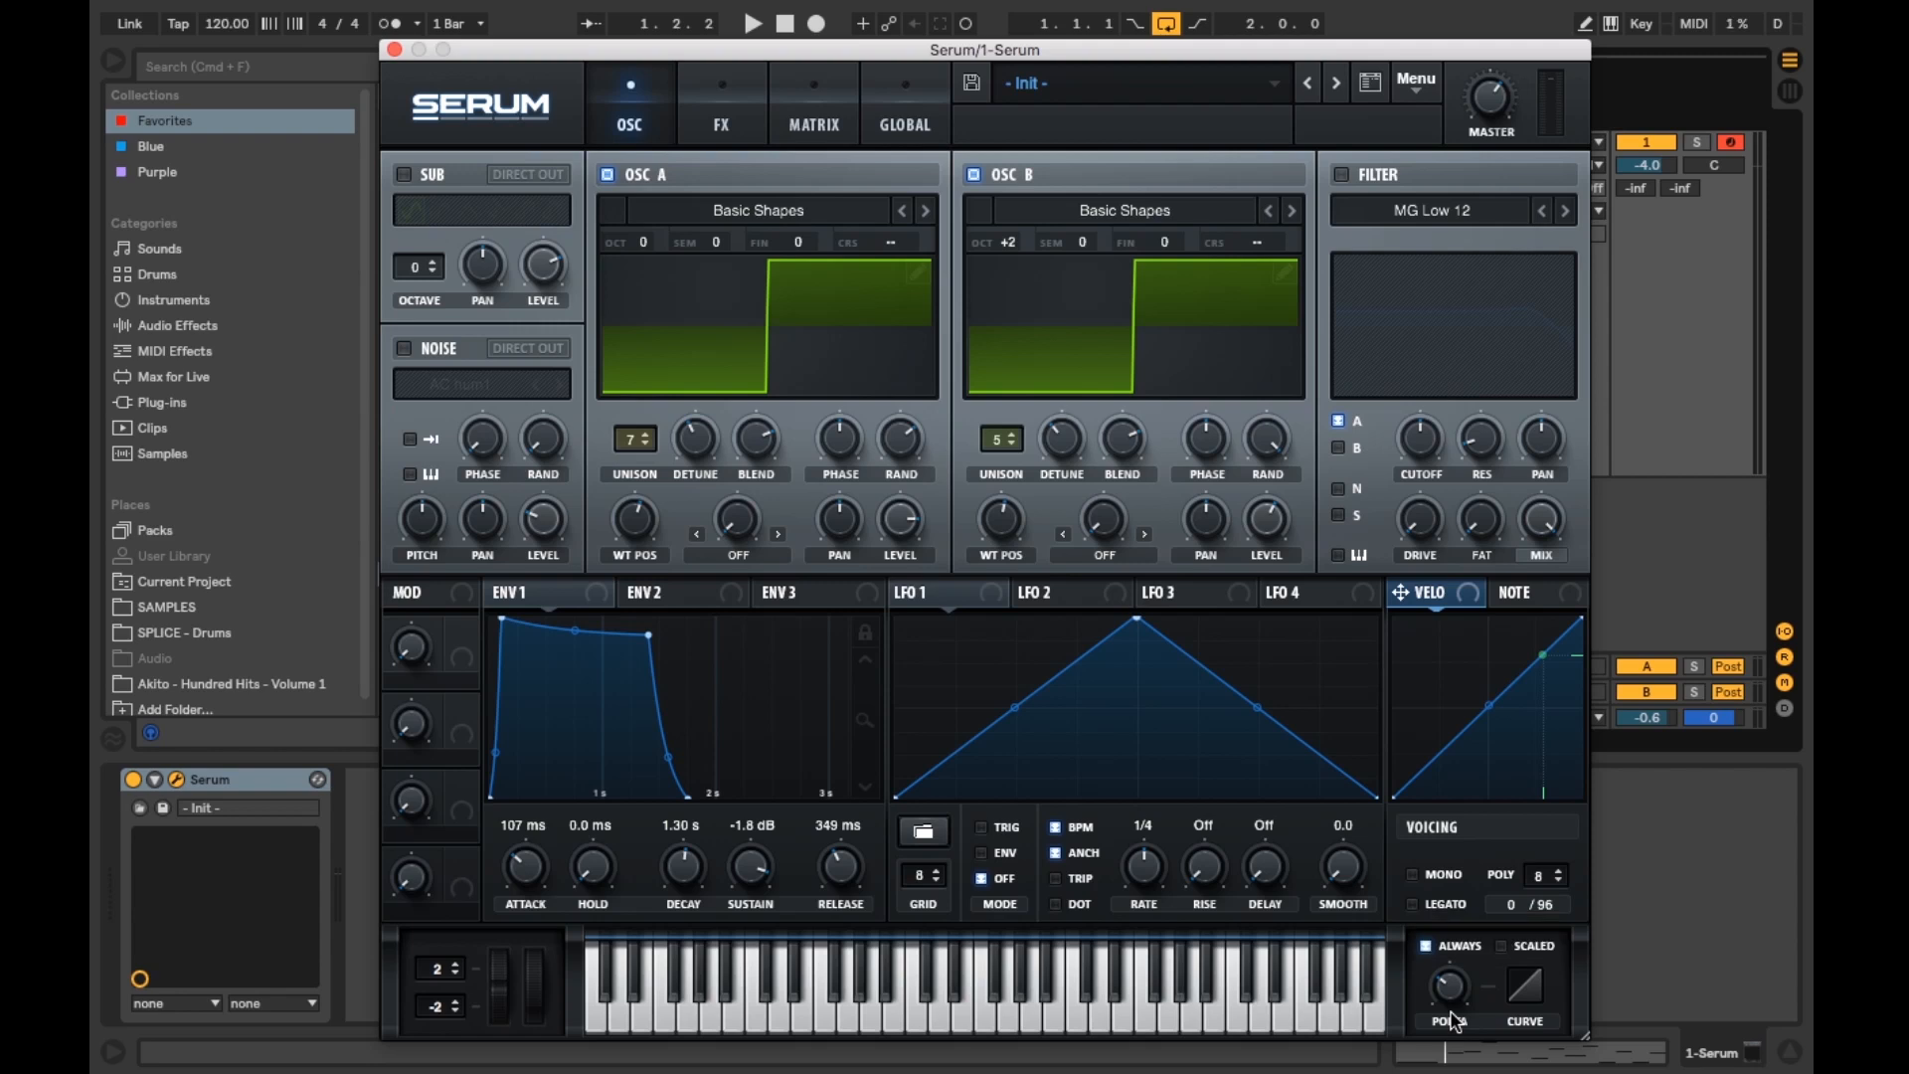
{"action": "key", "text": "space"}
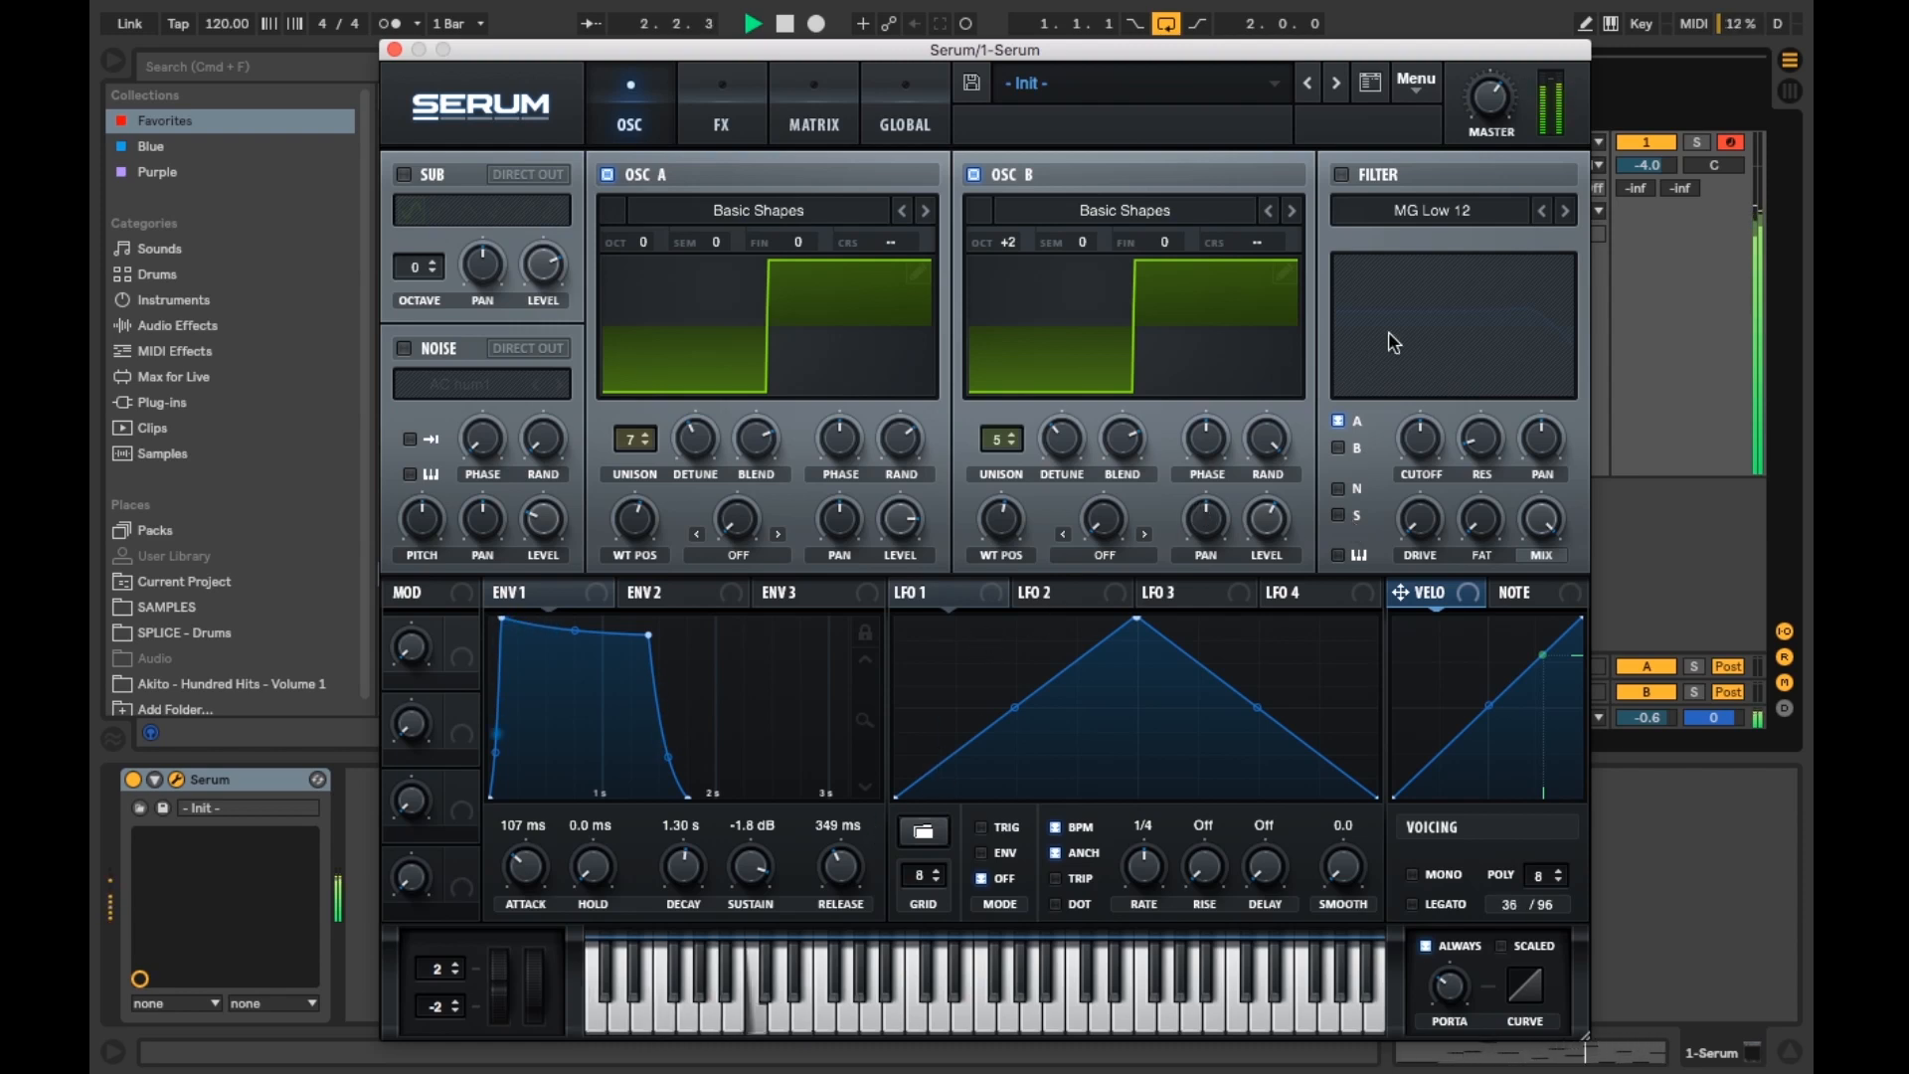
{"action": "key", "text": "space"}
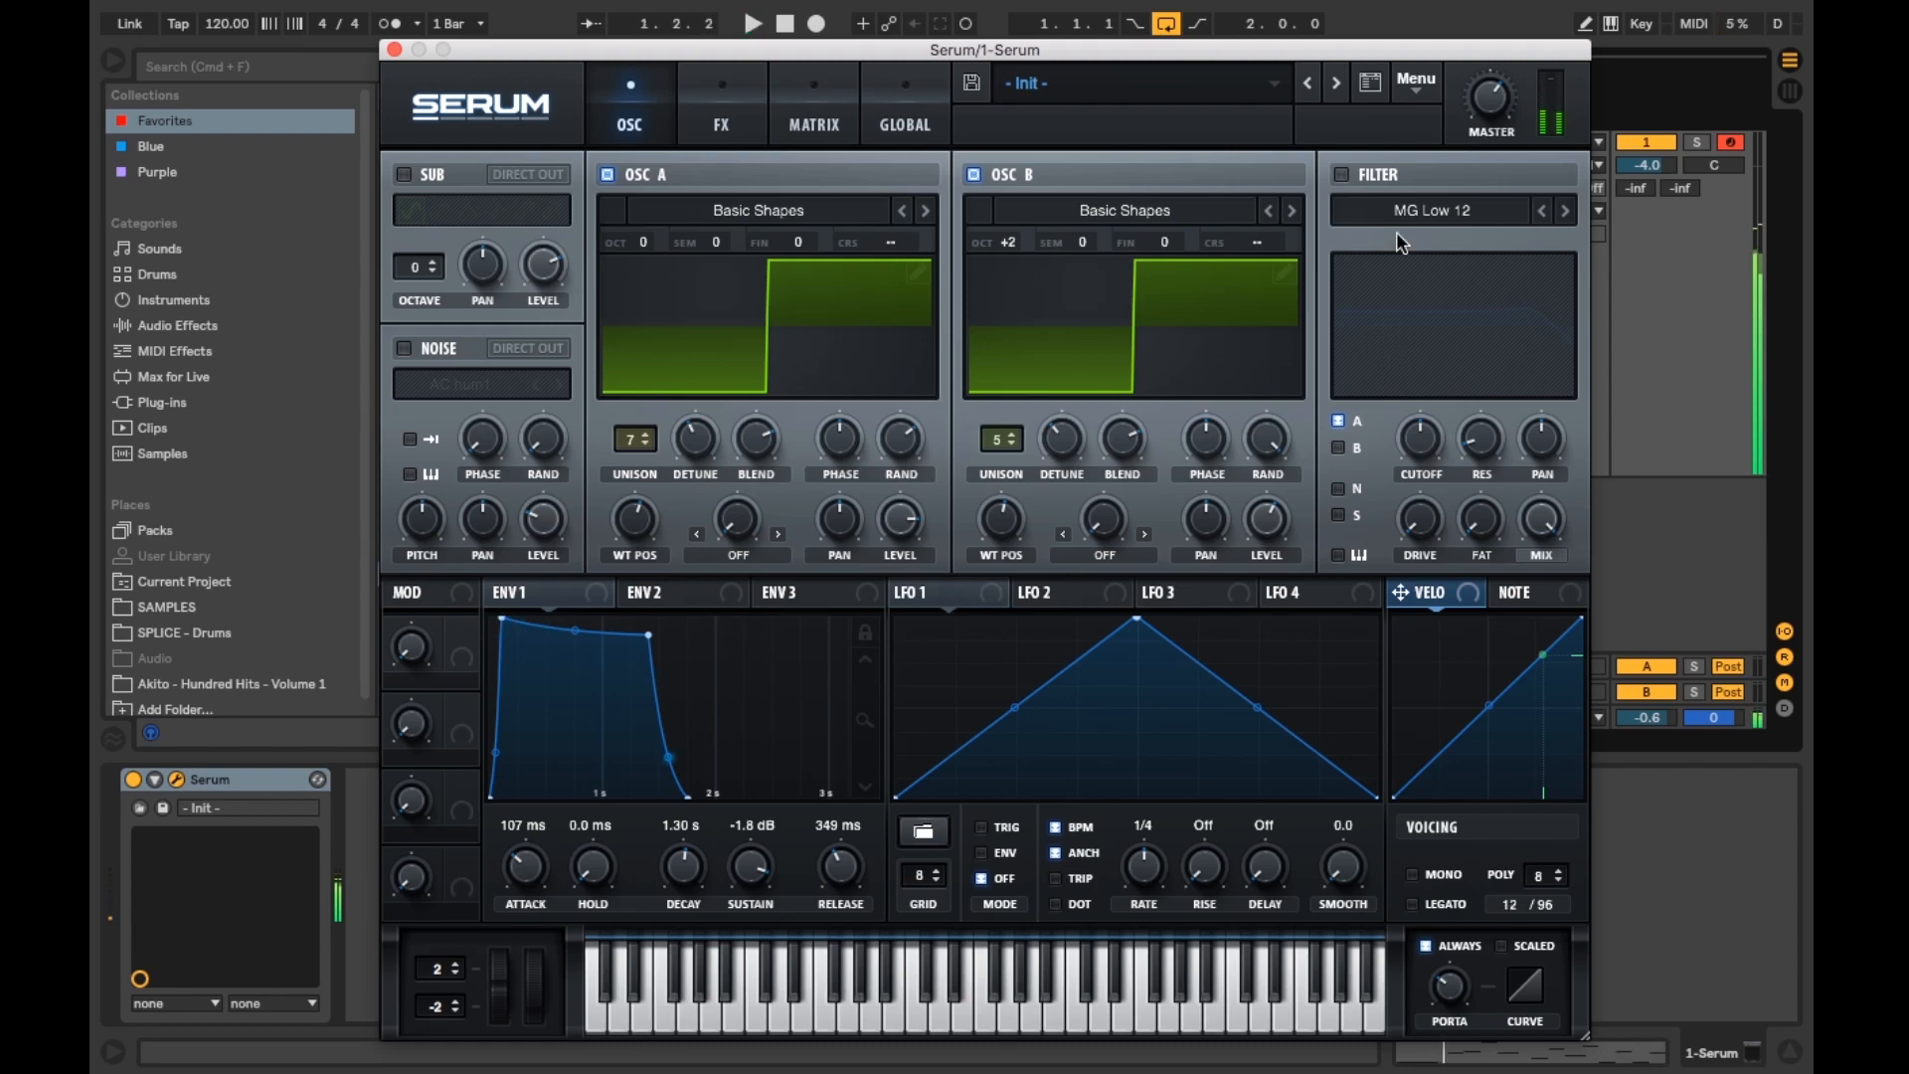
Step: Enable the filter and switch its type to MG Low 18
{"action": "left_click", "coordinate": [1342, 176]}
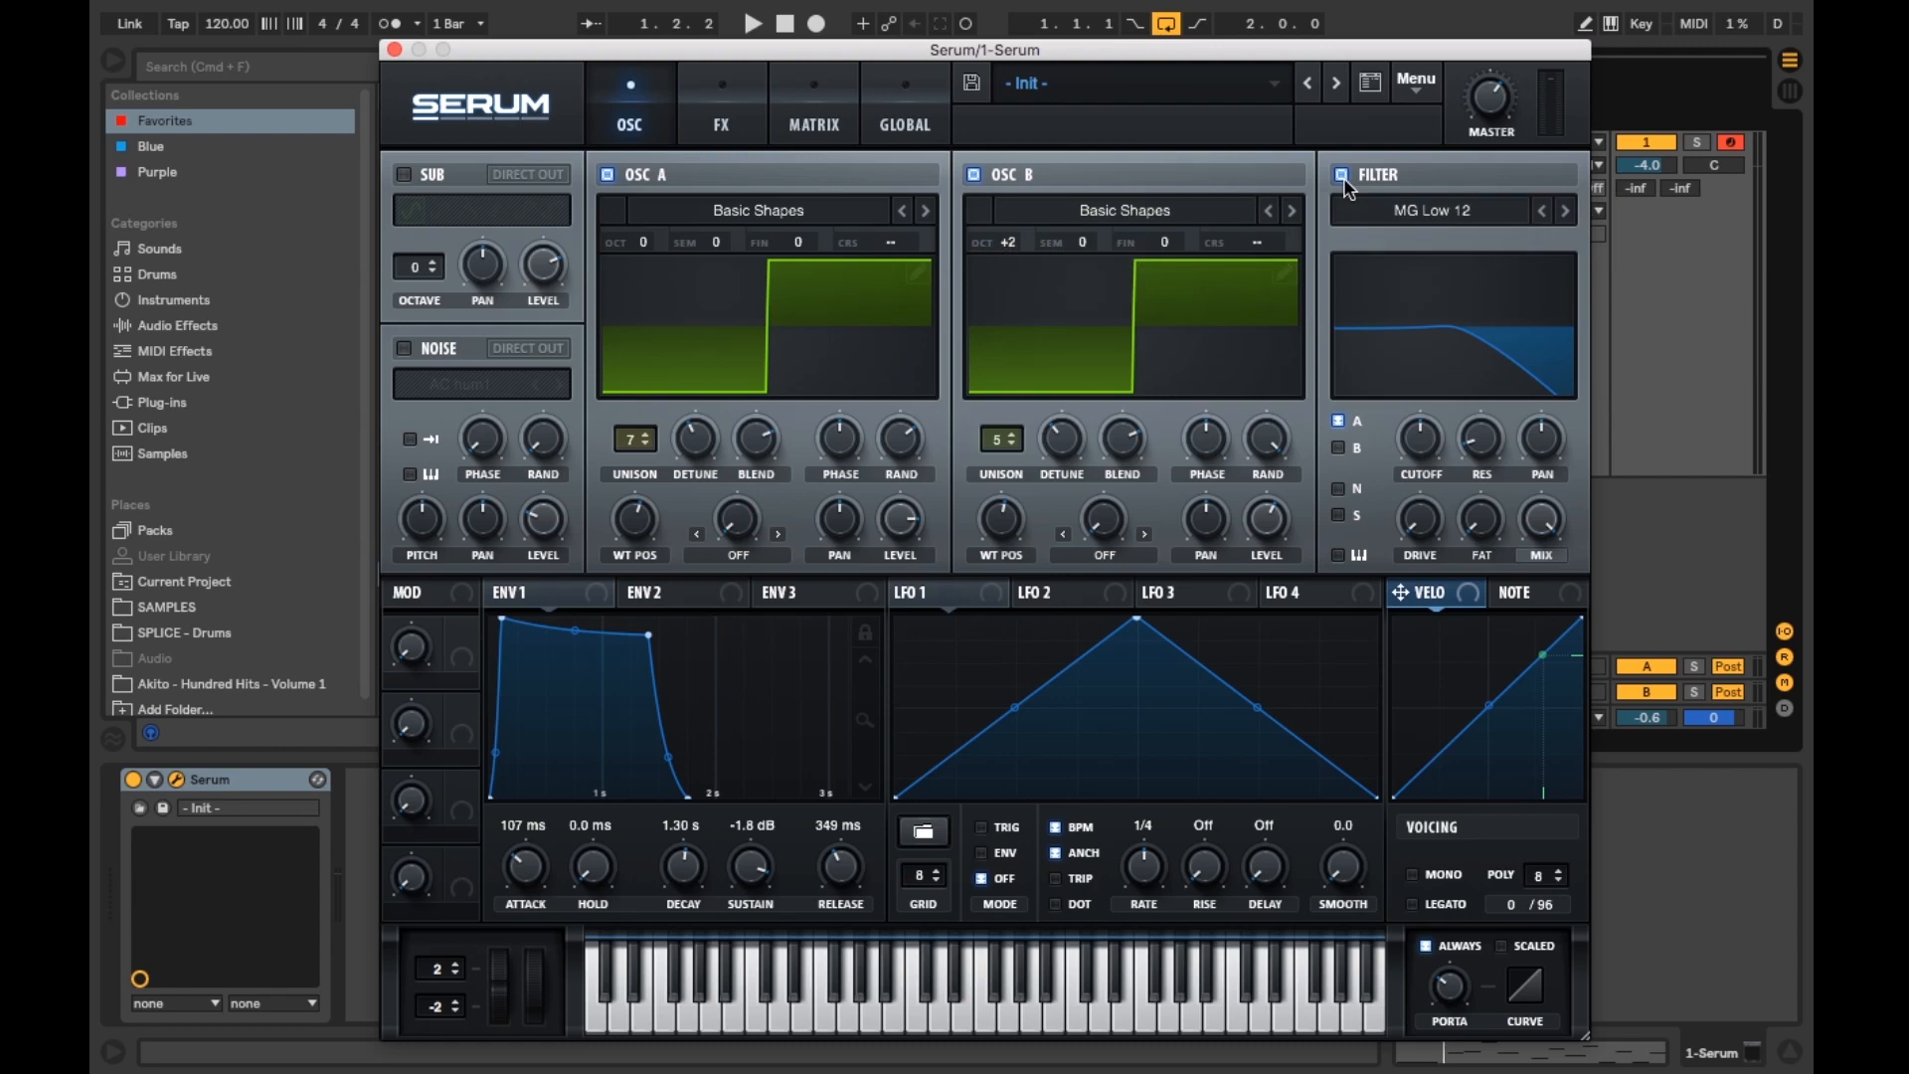
{"action": "left_click", "coordinate": [1405, 202]}
{"action": "mouse_move", "coordinate": [1426, 242]}
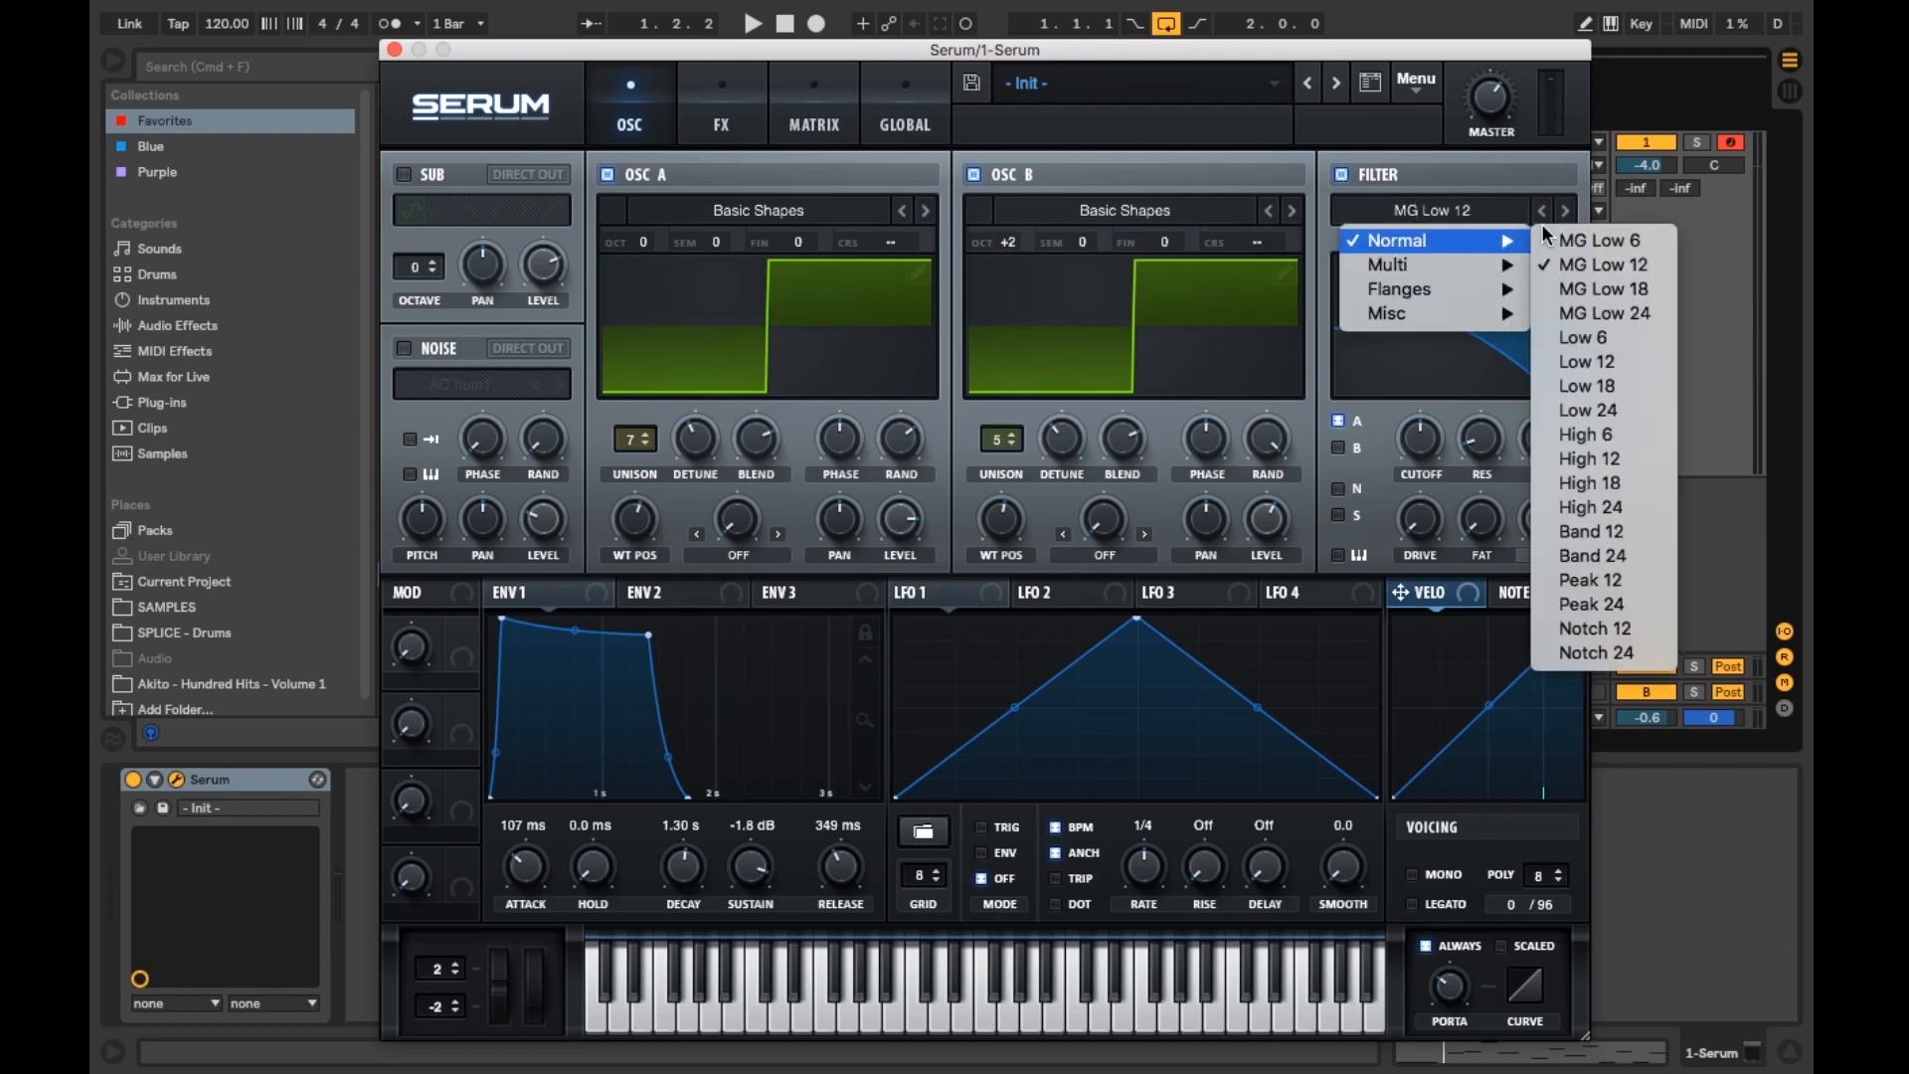
{"action": "left_click", "coordinate": [1612, 286]}
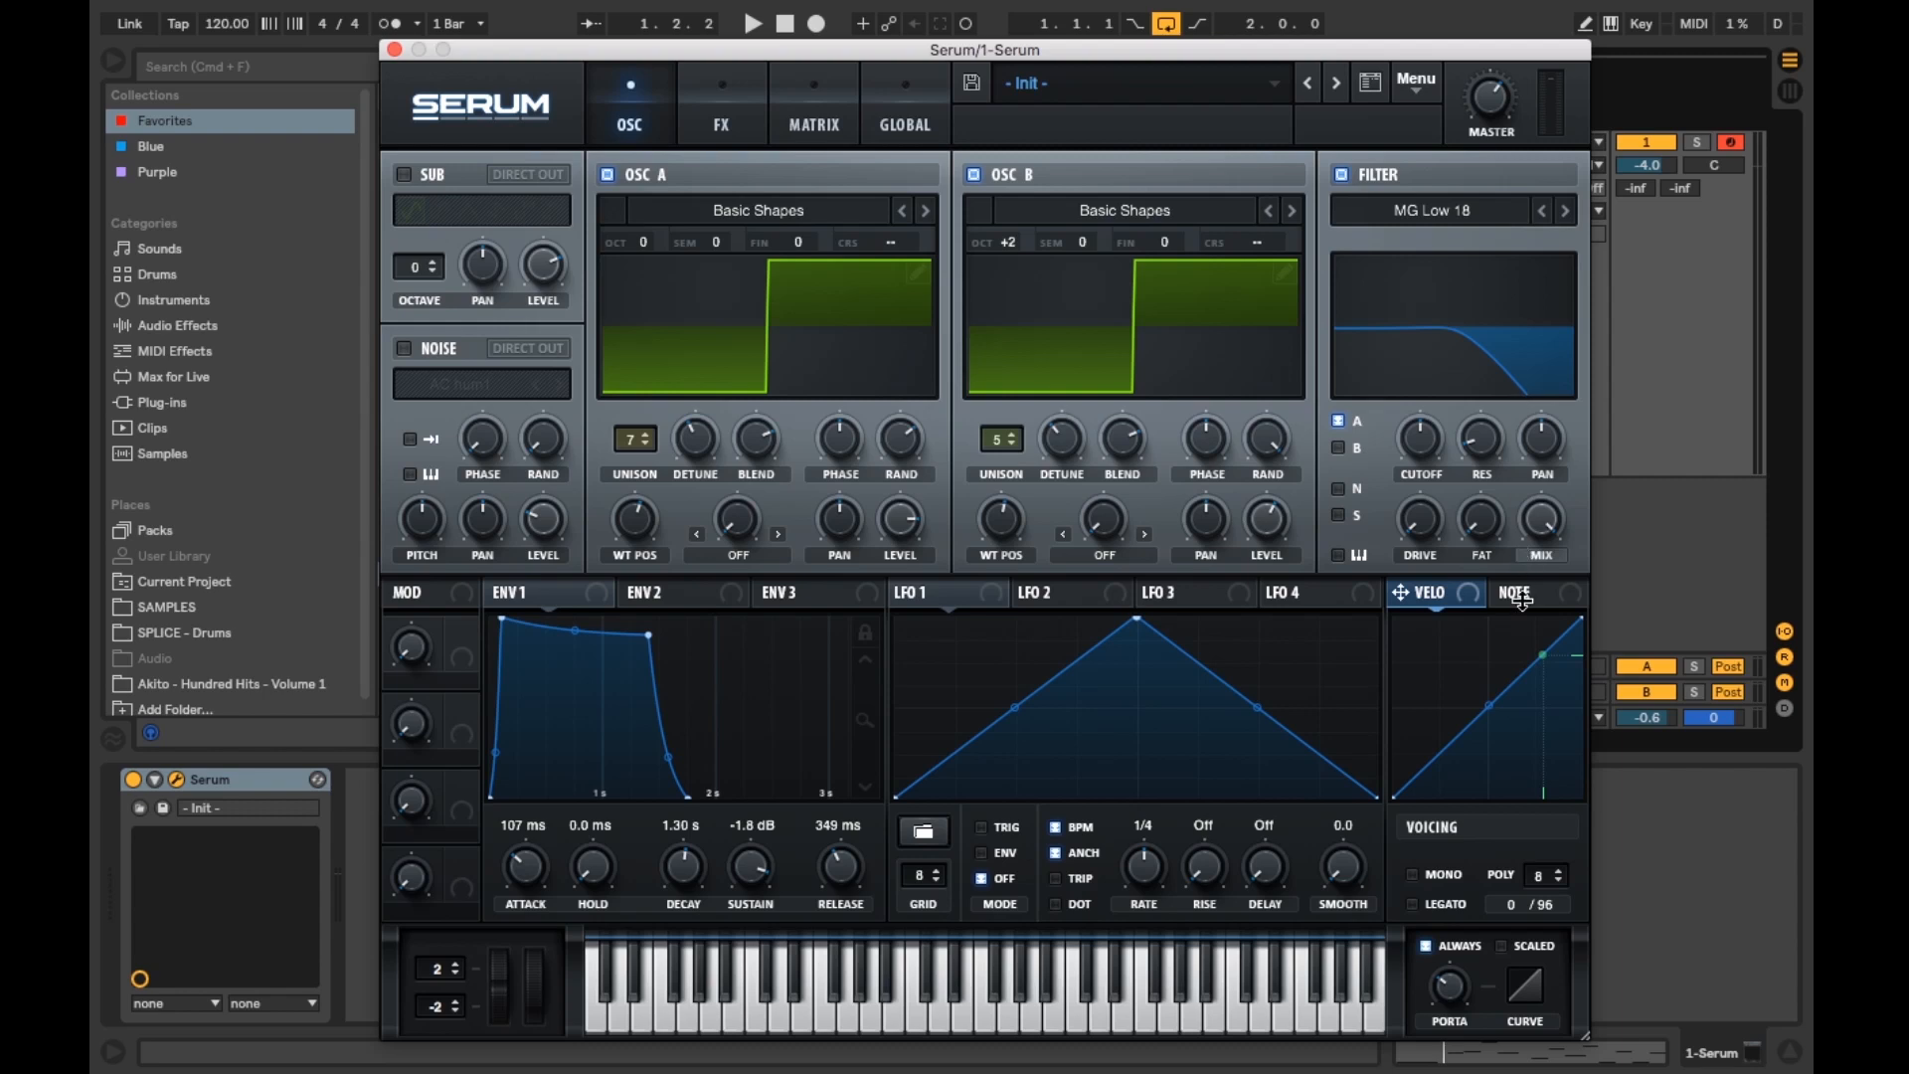
Step: Raise the filter's drive and resonance and set its cutoff to about 1909 Hz
{"action": "left_click_drag", "start_coordinate": [1429, 536], "coordinate": [1413, 411]}
{"action": "mouse_move", "coordinate": [1496, 537]}
{"action": "left_click_drag", "start_coordinate": [1490, 445], "coordinate": [1488, 412]}
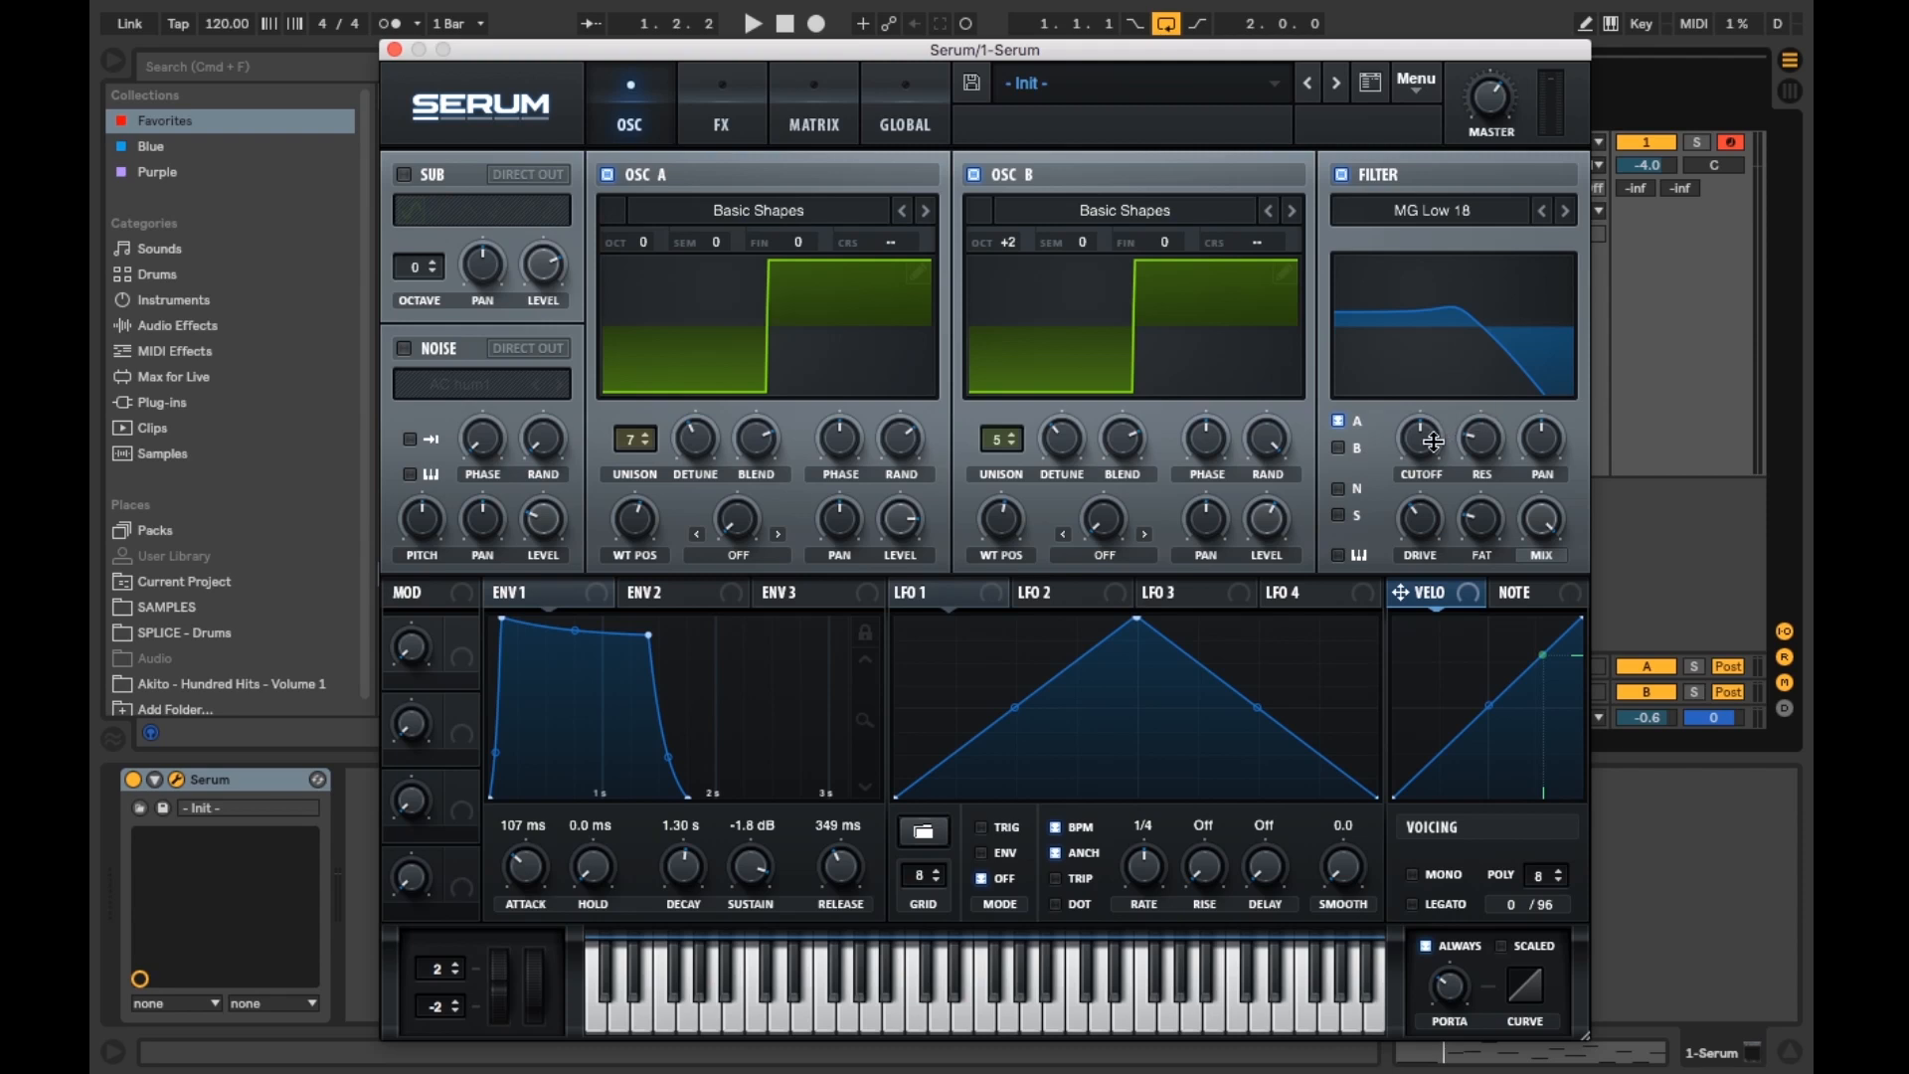
{"action": "left_click_drag", "start_coordinate": [1432, 441], "coordinate": [1430, 384]}
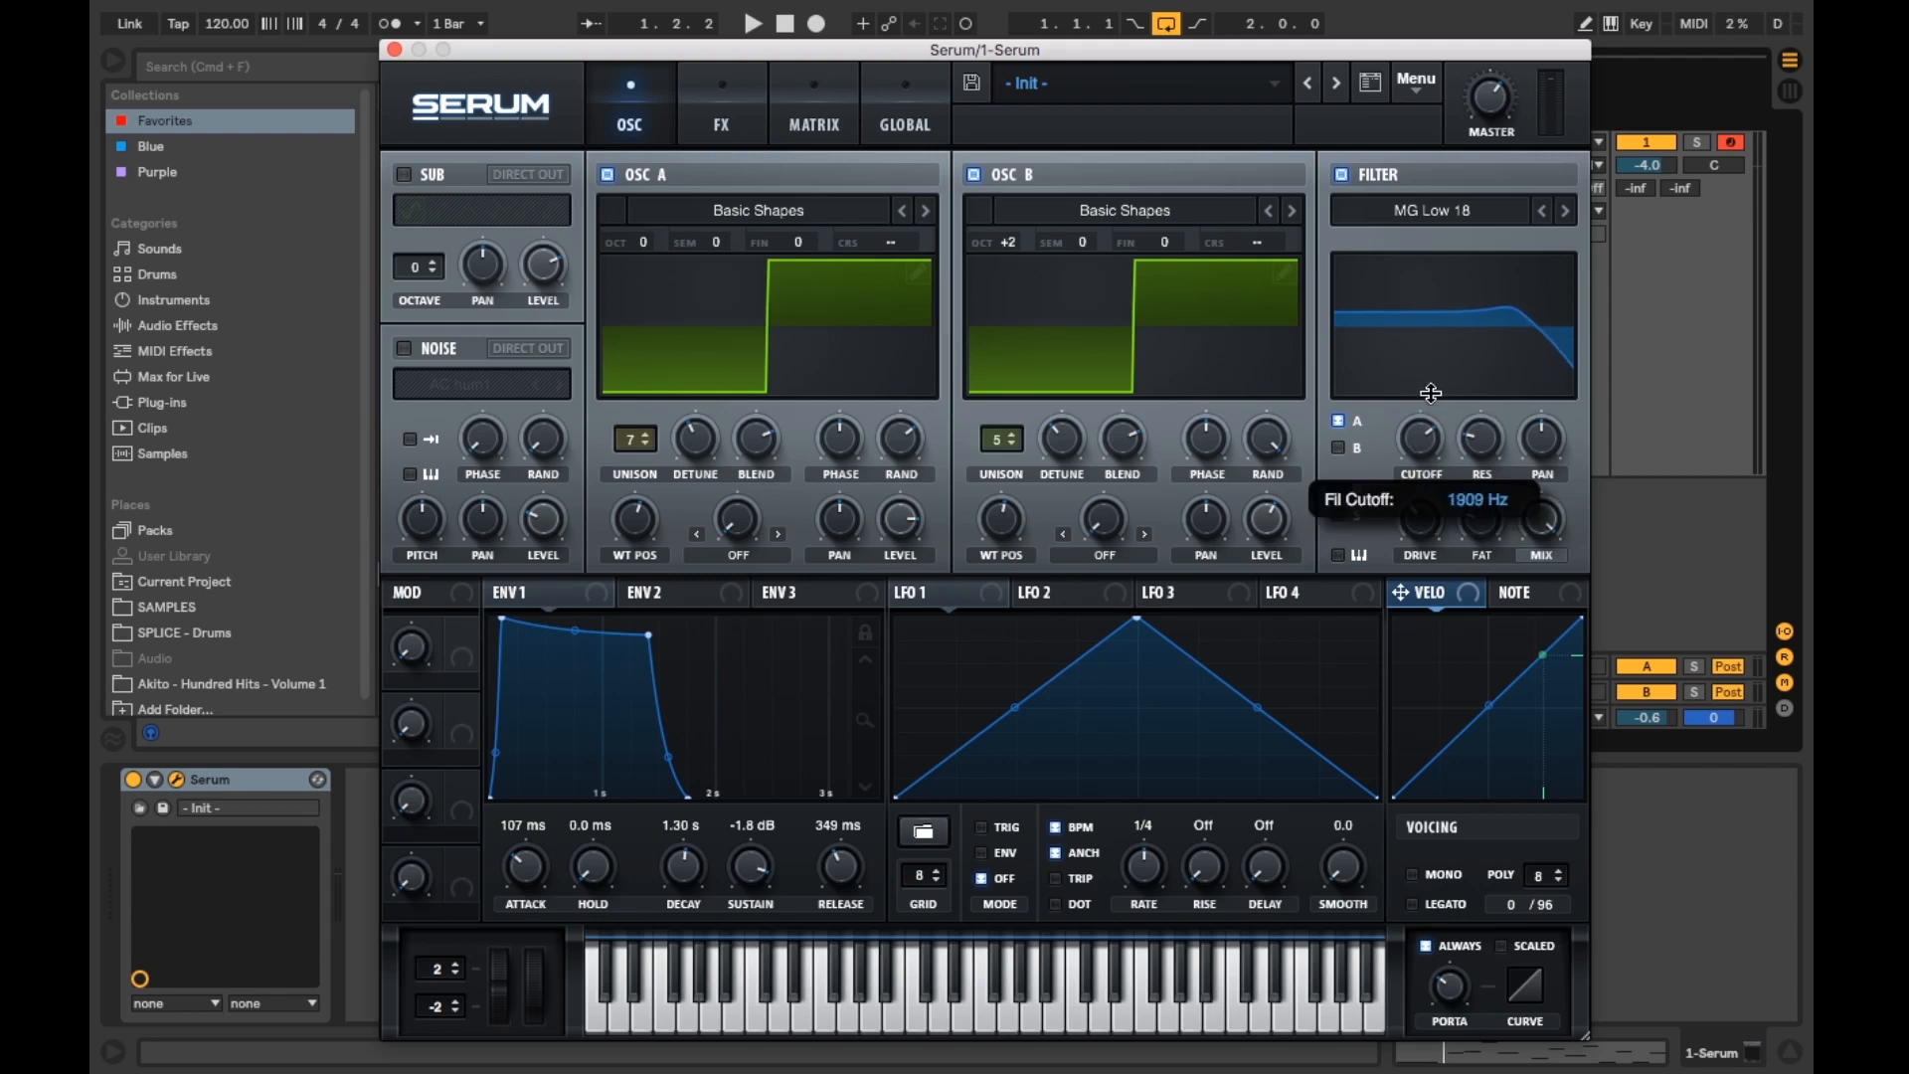
{"action": "left_click_drag", "start_coordinate": [1430, 388], "coordinate": [1435, 389]}
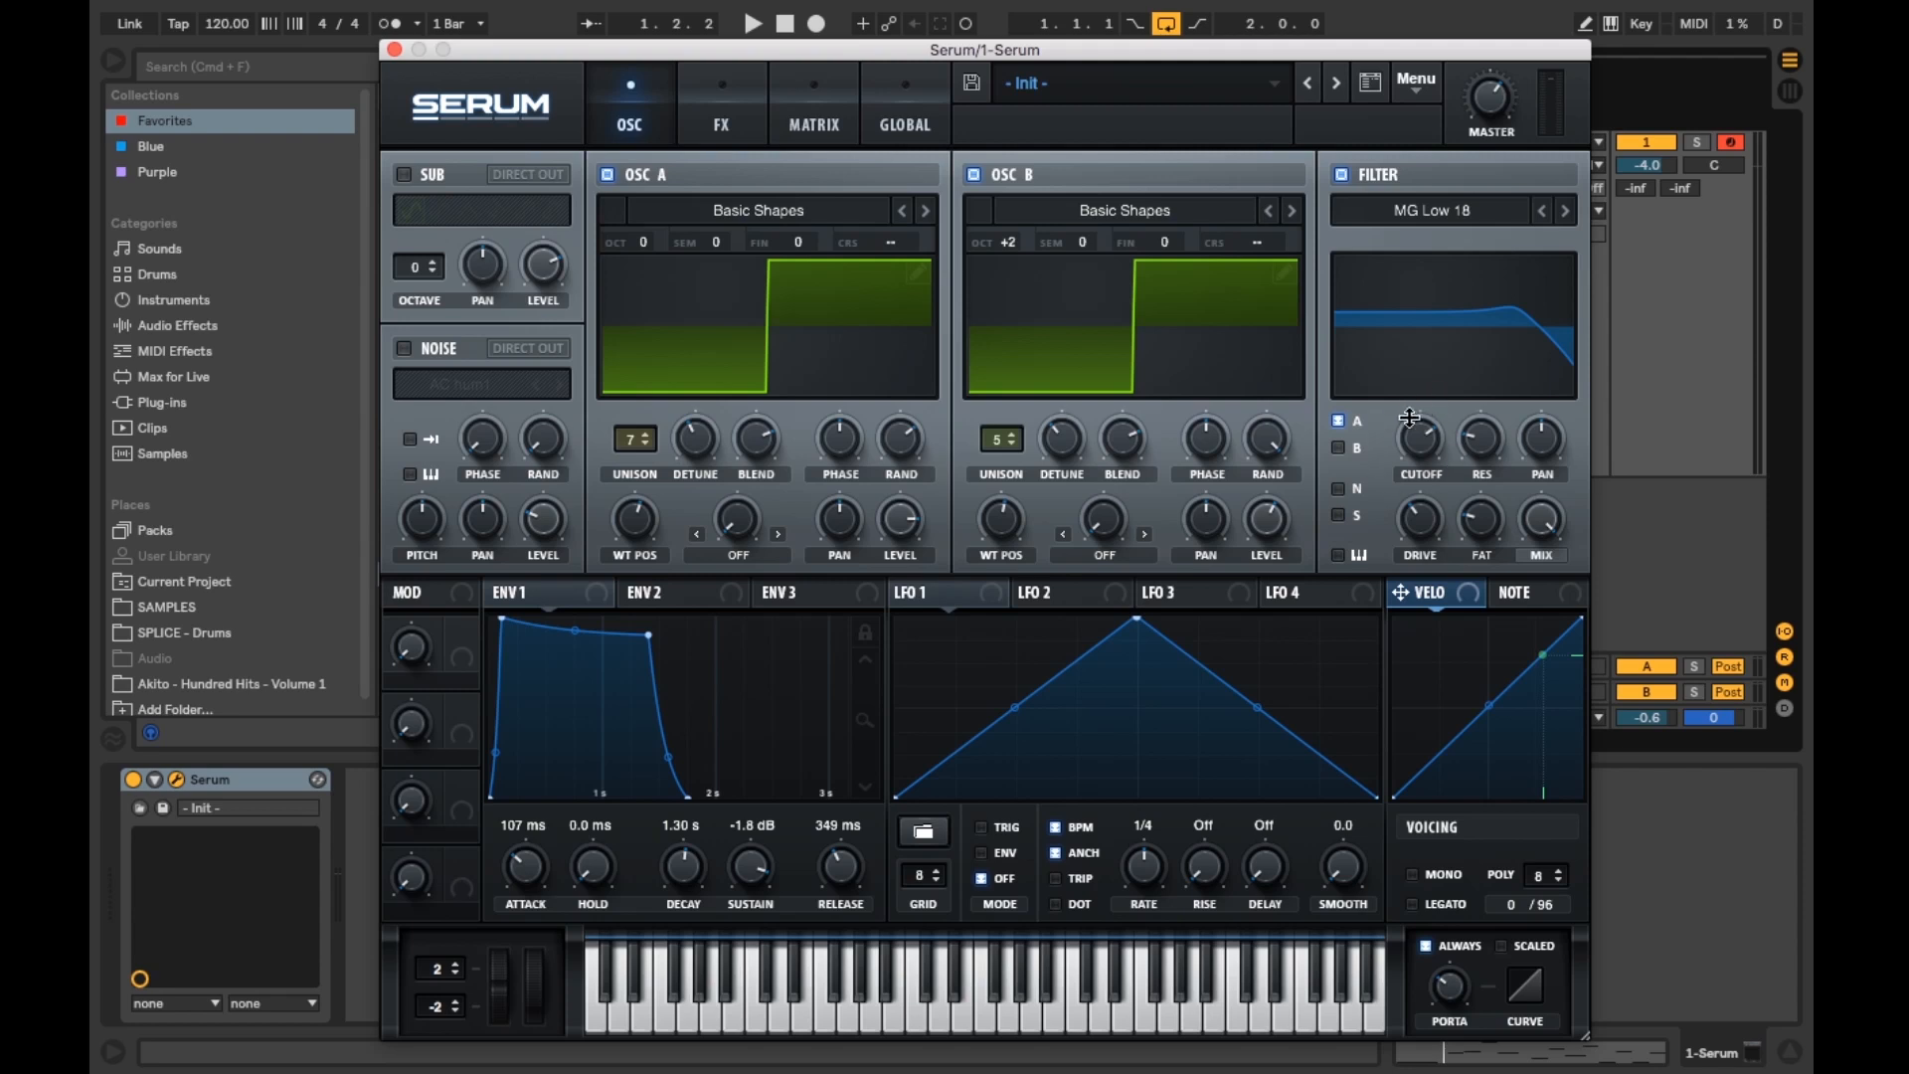
{"action": "left_click_drag", "start_coordinate": [1439, 409], "coordinate": [1466, 459]}
Step: Reshape LFO 1 into a descending ramp and switch its mode to ENV
{"action": "left_click_drag", "start_coordinate": [1139, 618], "coordinate": [898, 619]}
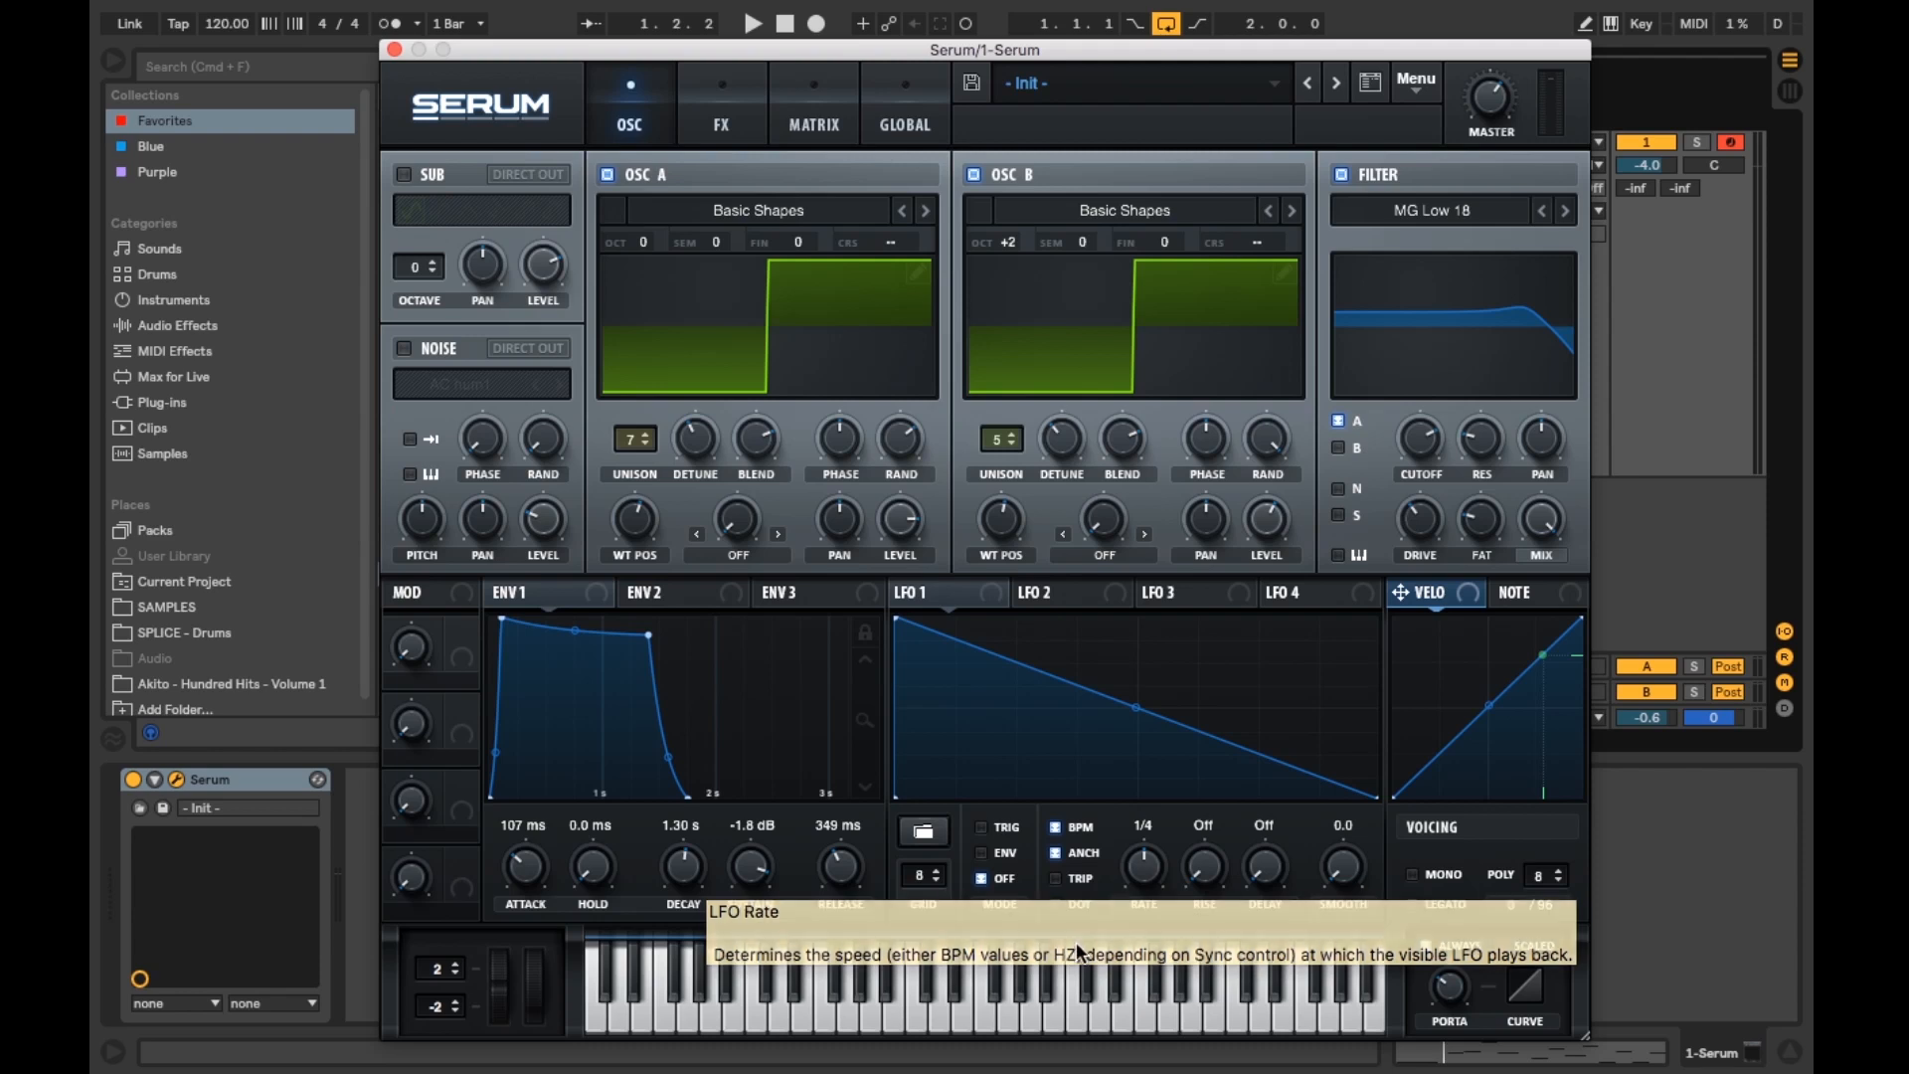
{"action": "left_click", "coordinate": [979, 854]}
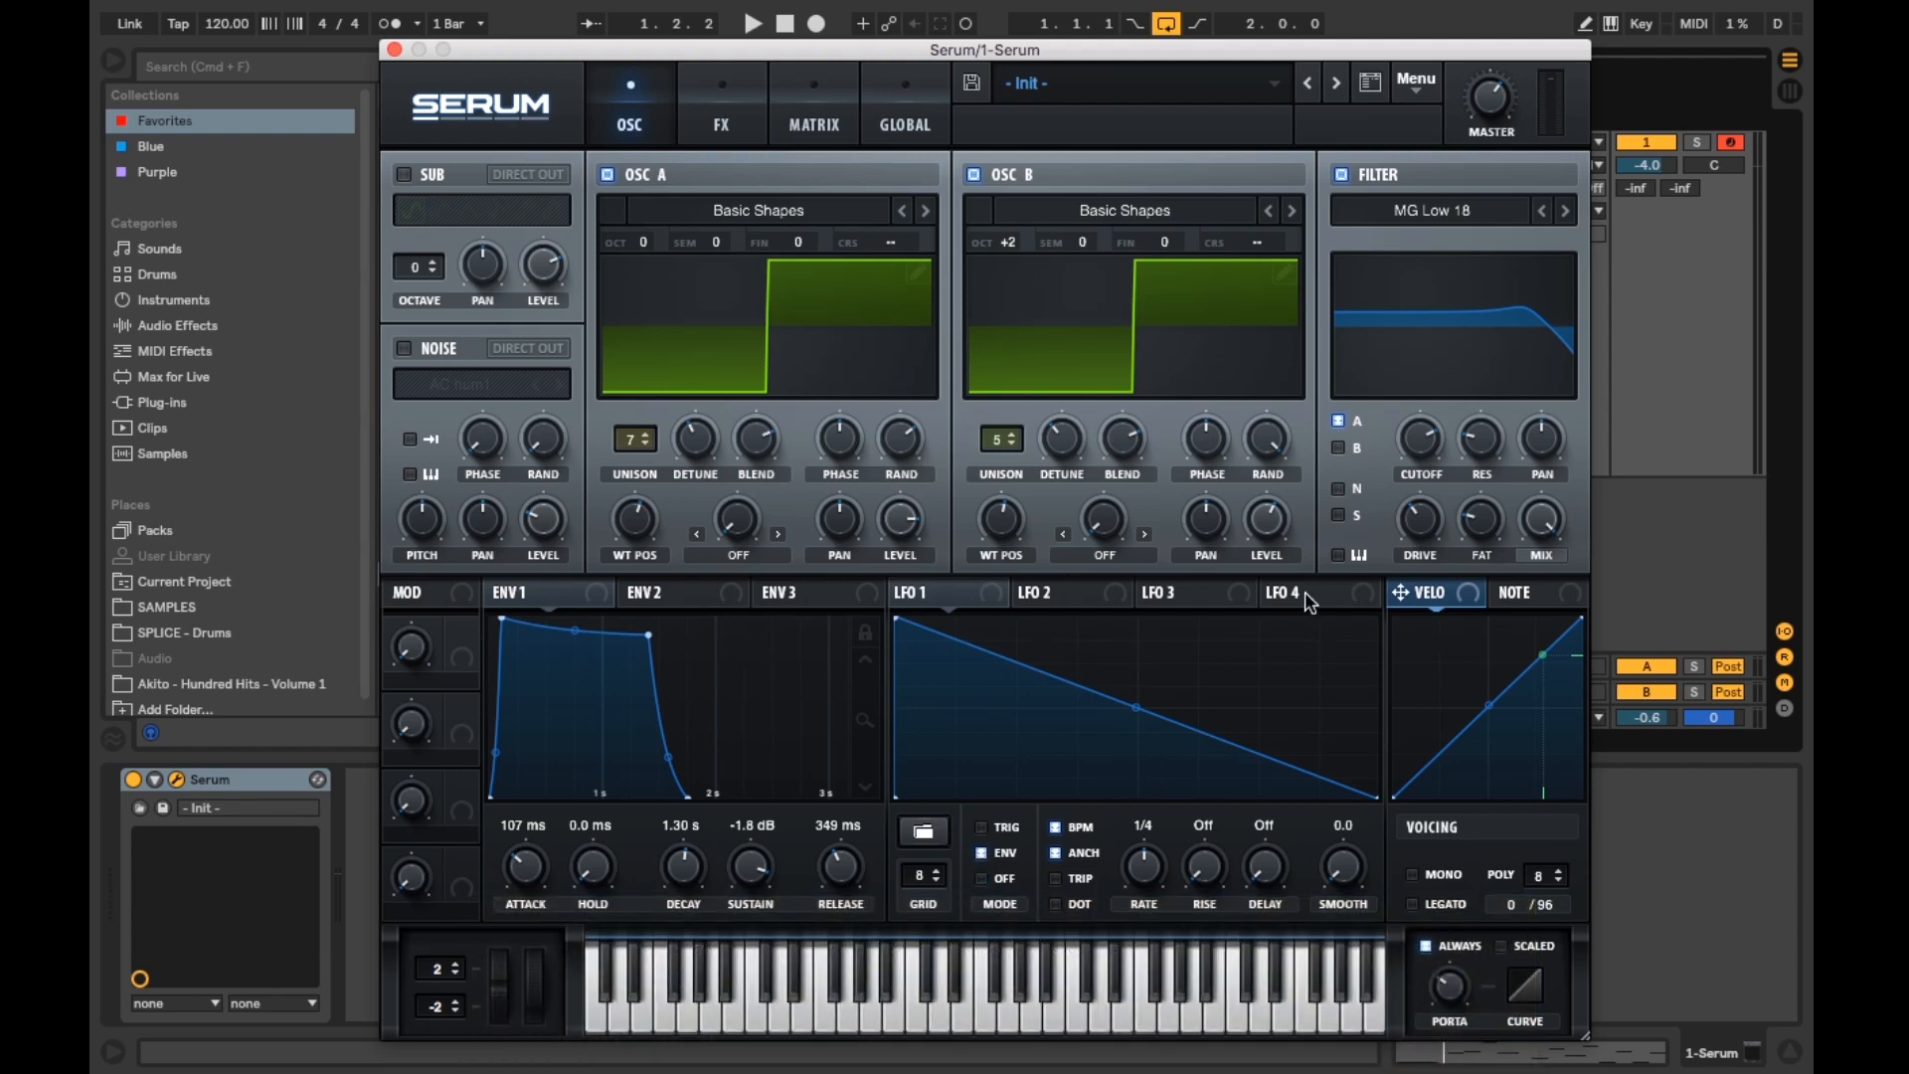
Step: Assign LFO 1 to the filter cutoff and adjust its modulation depth while playing the clip to hear it
{"action": "left_click_drag", "start_coordinate": [991, 605], "coordinate": [1429, 453]}
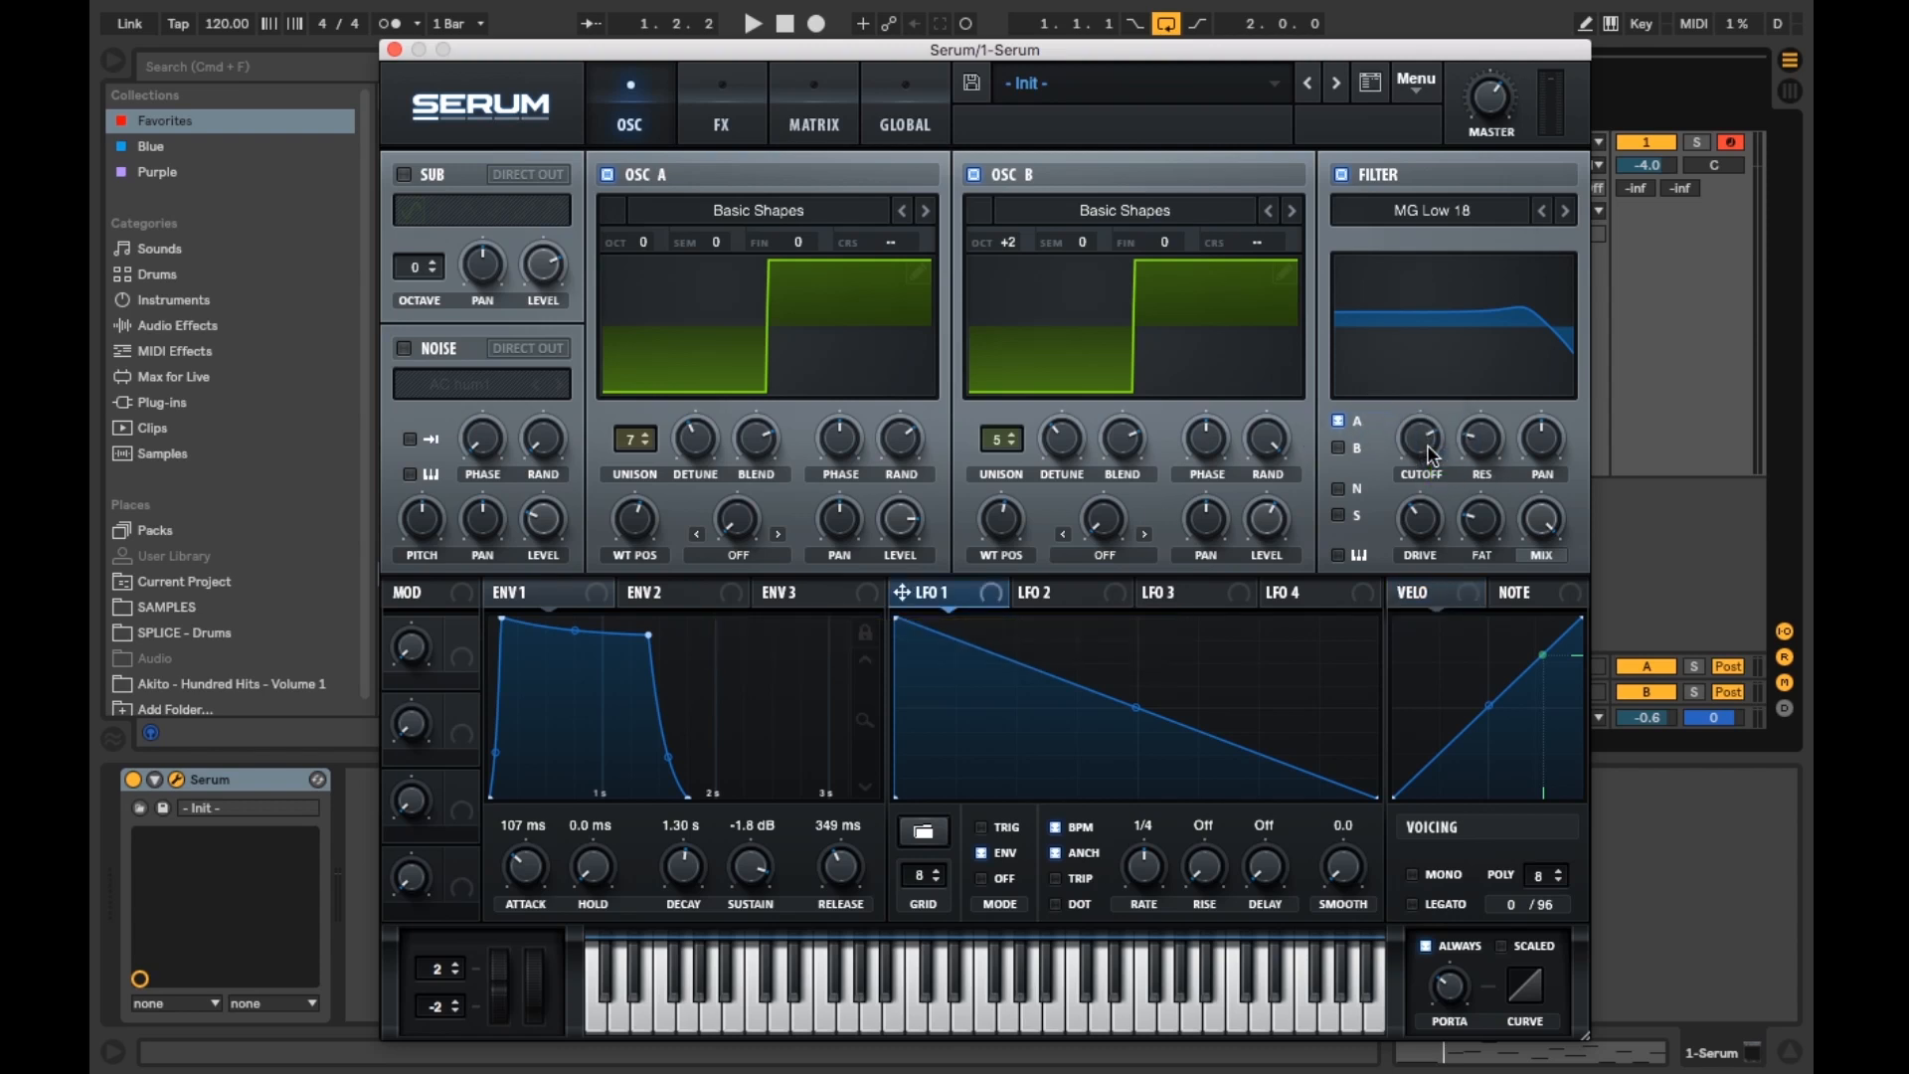
{"action": "key", "text": "space"}
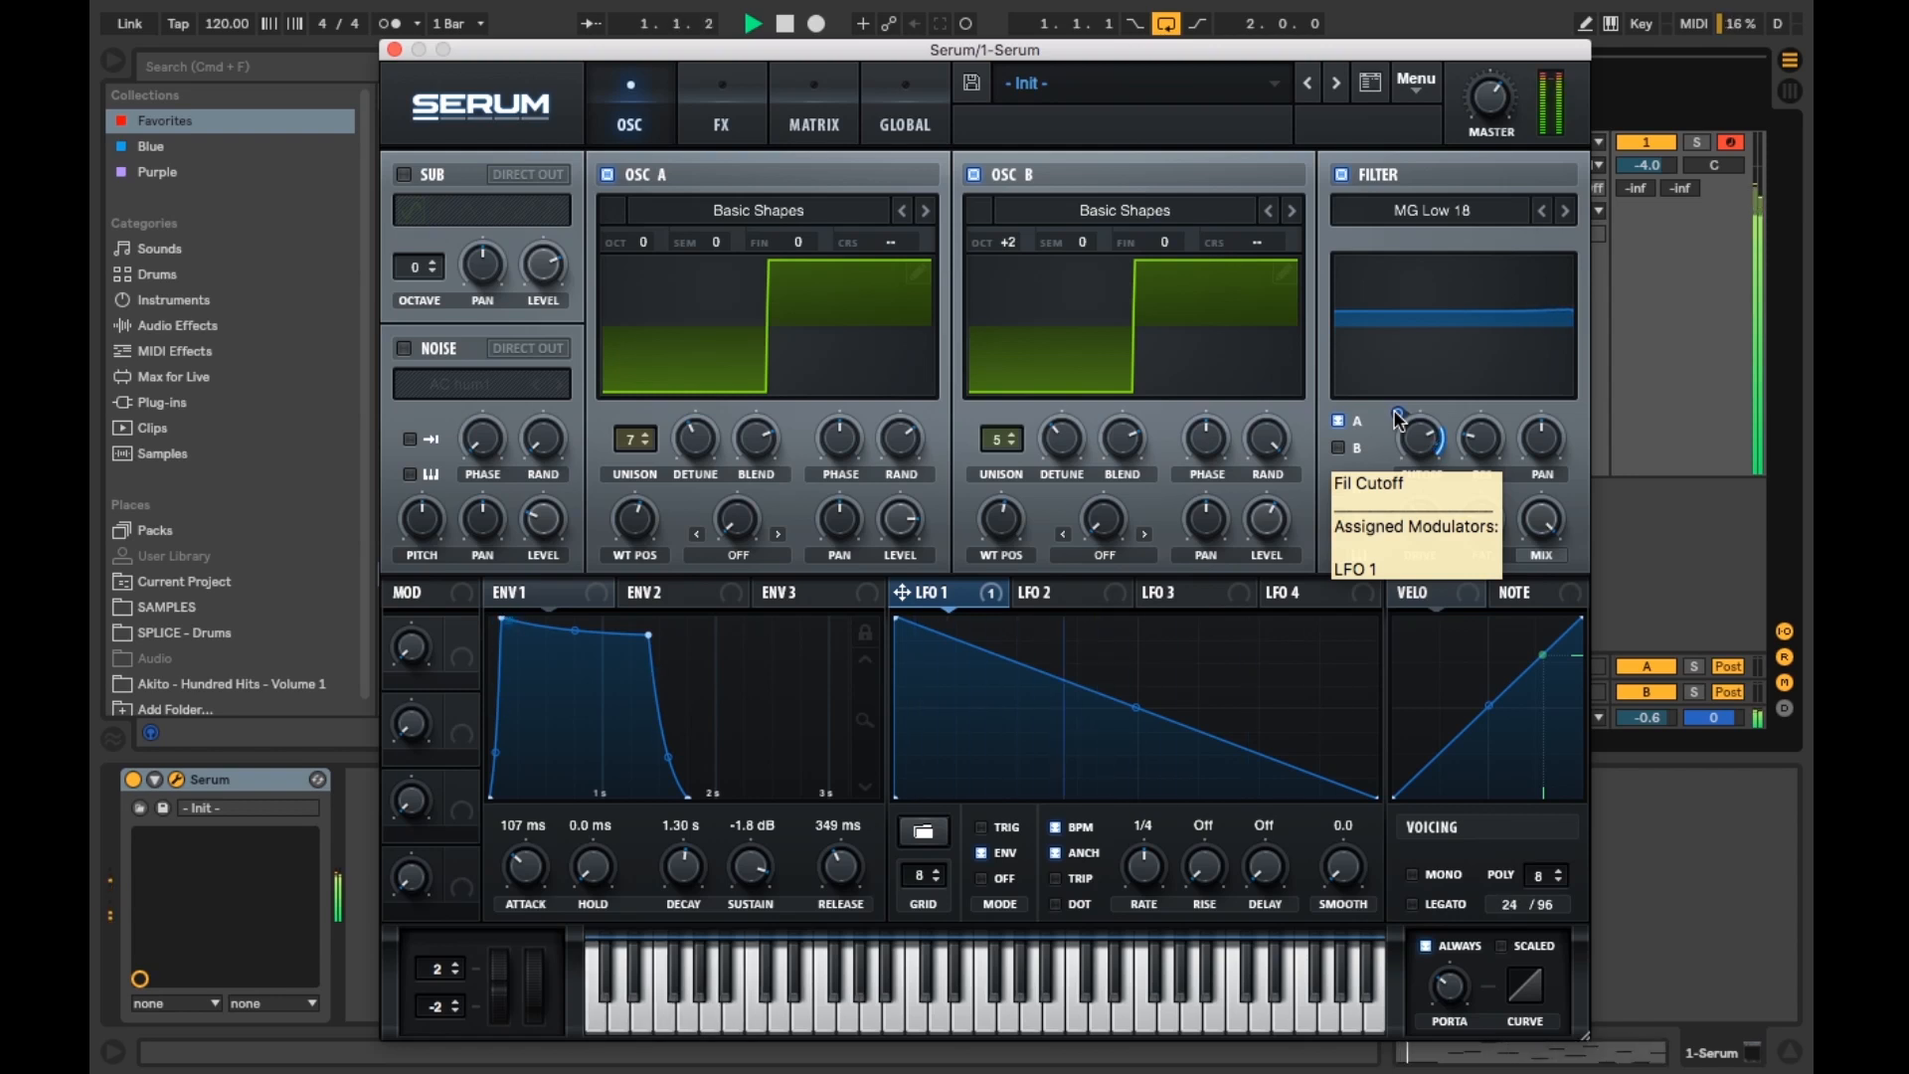
{"action": "left_click_drag", "start_coordinate": [1399, 419], "coordinate": [1413, 509]}
{"action": "key", "text": "space"}
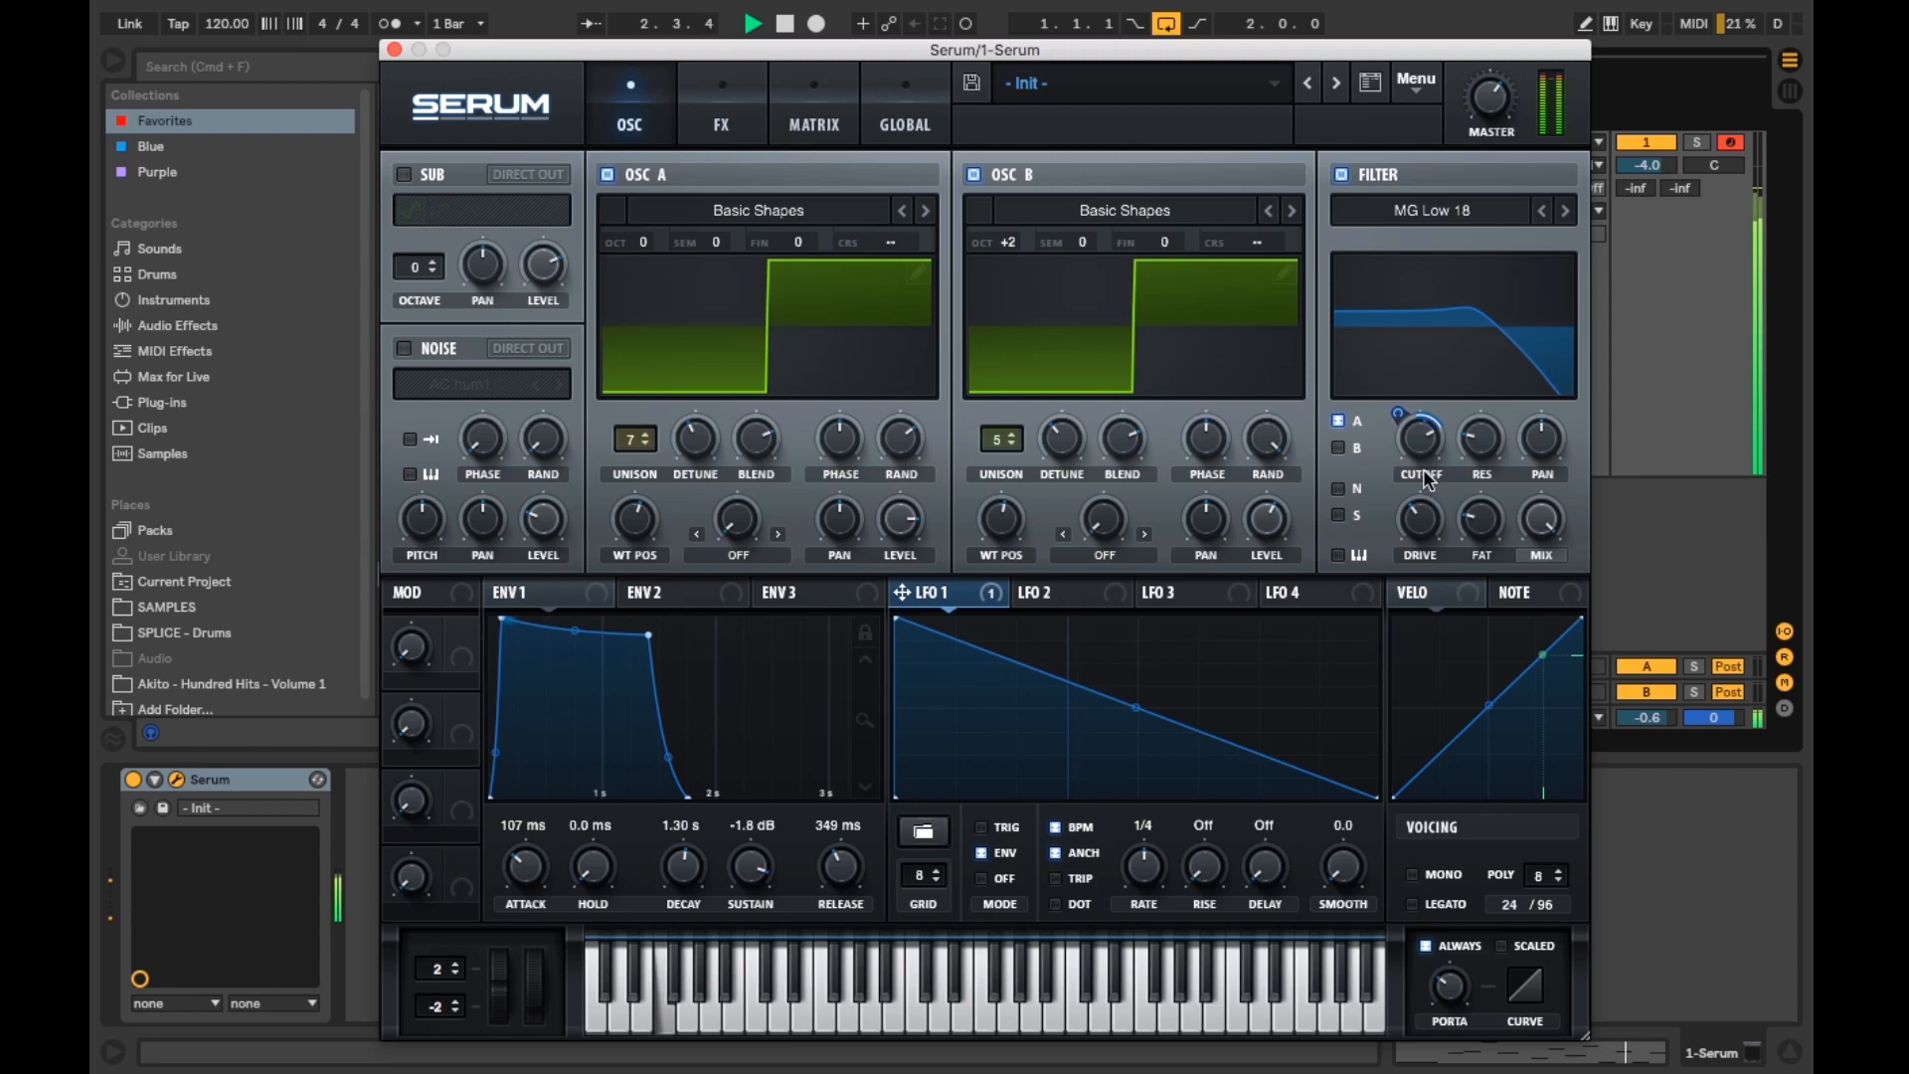
{"action": "left_click_drag", "start_coordinate": [1413, 447], "coordinate": [1395, 402]}
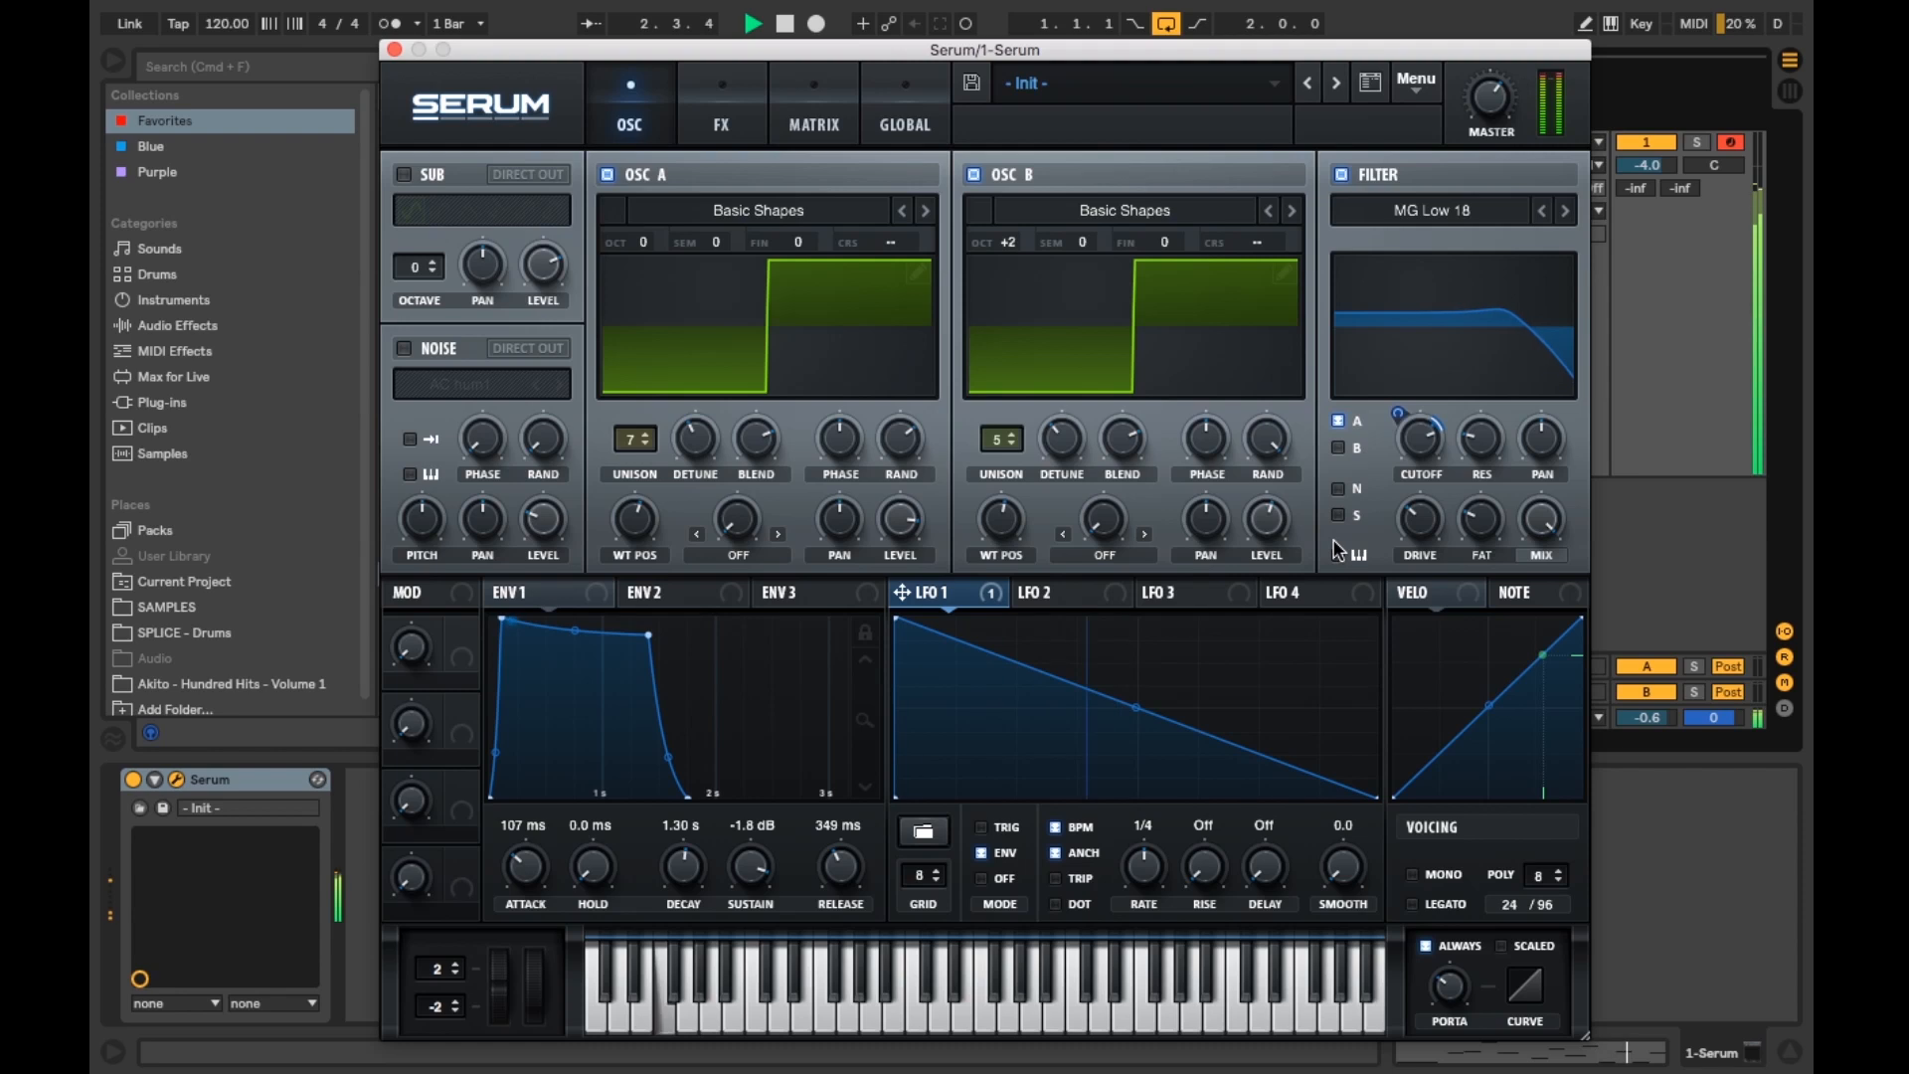
{"action": "key", "text": "space"}
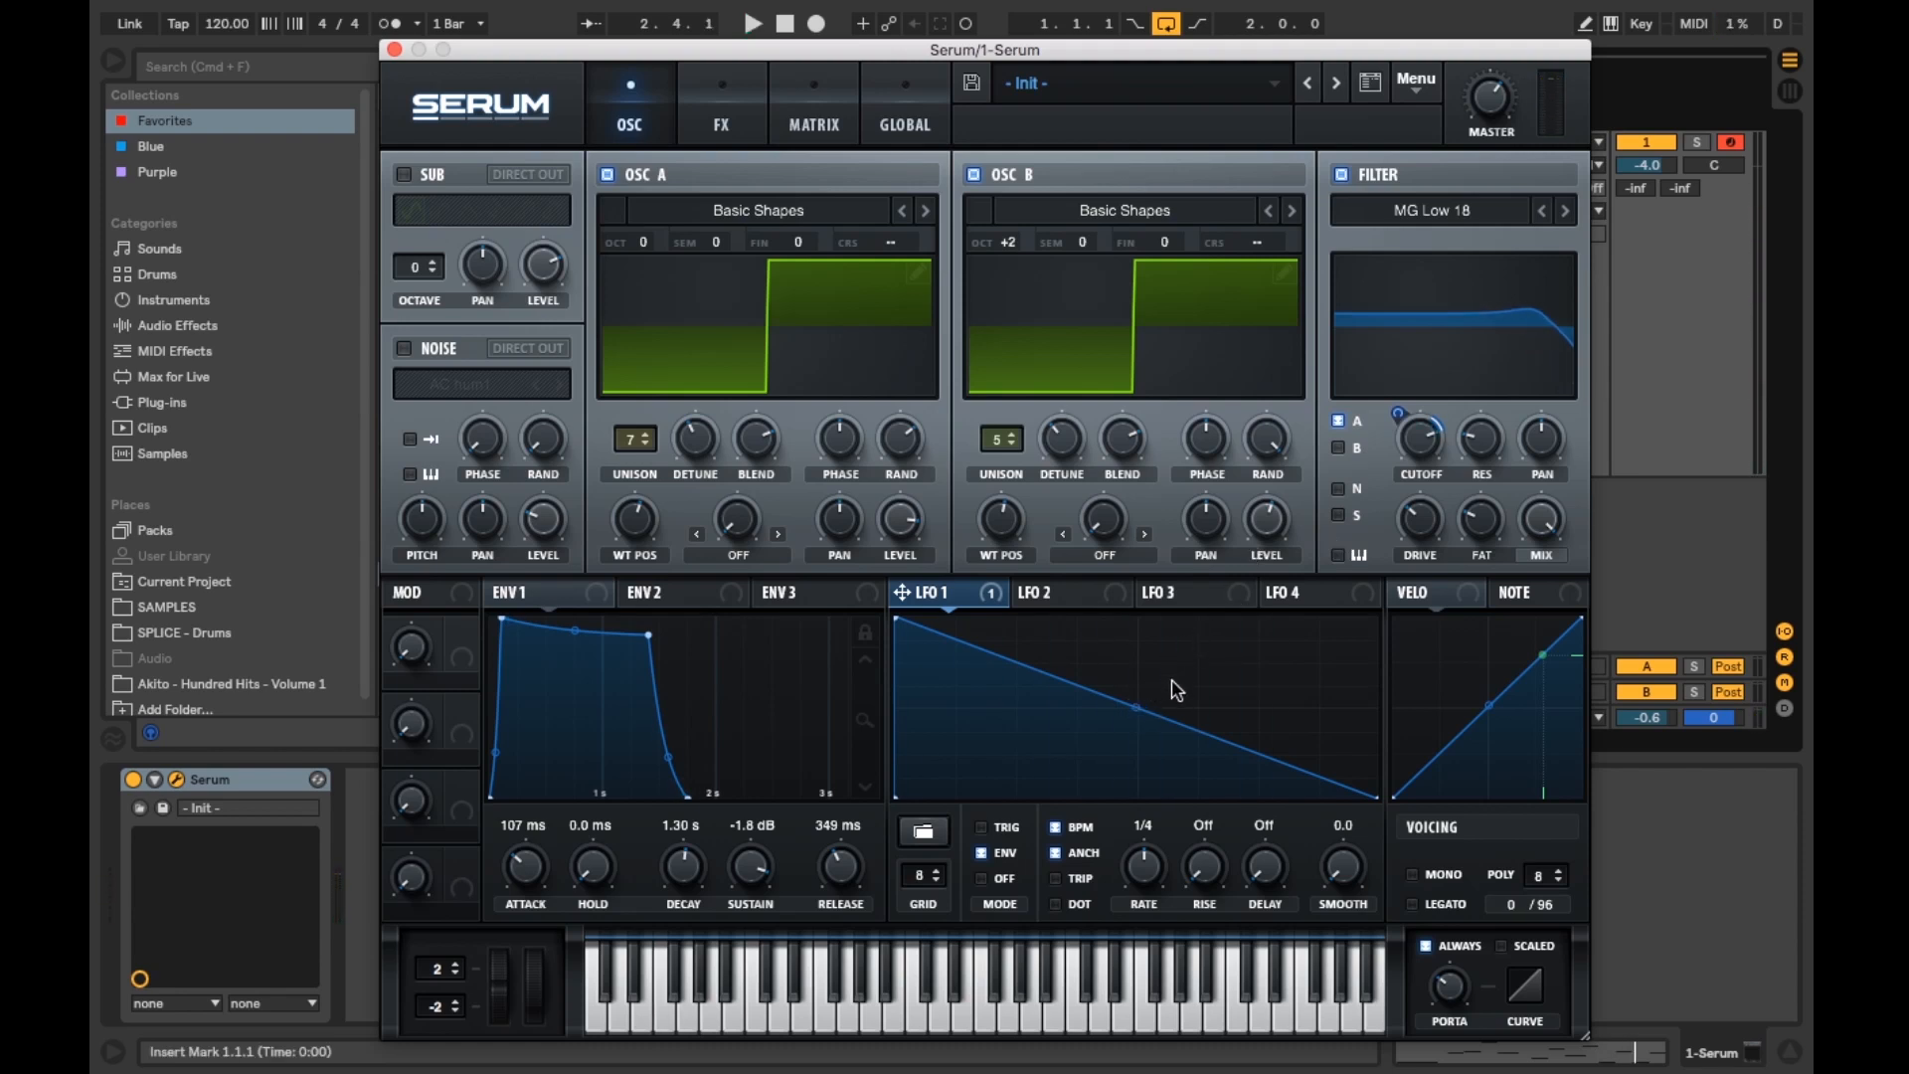
Step: Bend LFO 1's ramp into an exponential decay curve and fine-tune the filter cutoff and its modulation depth during playback
{"action": "key", "text": "space"}
{"action": "left_click_drag", "start_coordinate": [1139, 708], "coordinate": [1138, 751]}
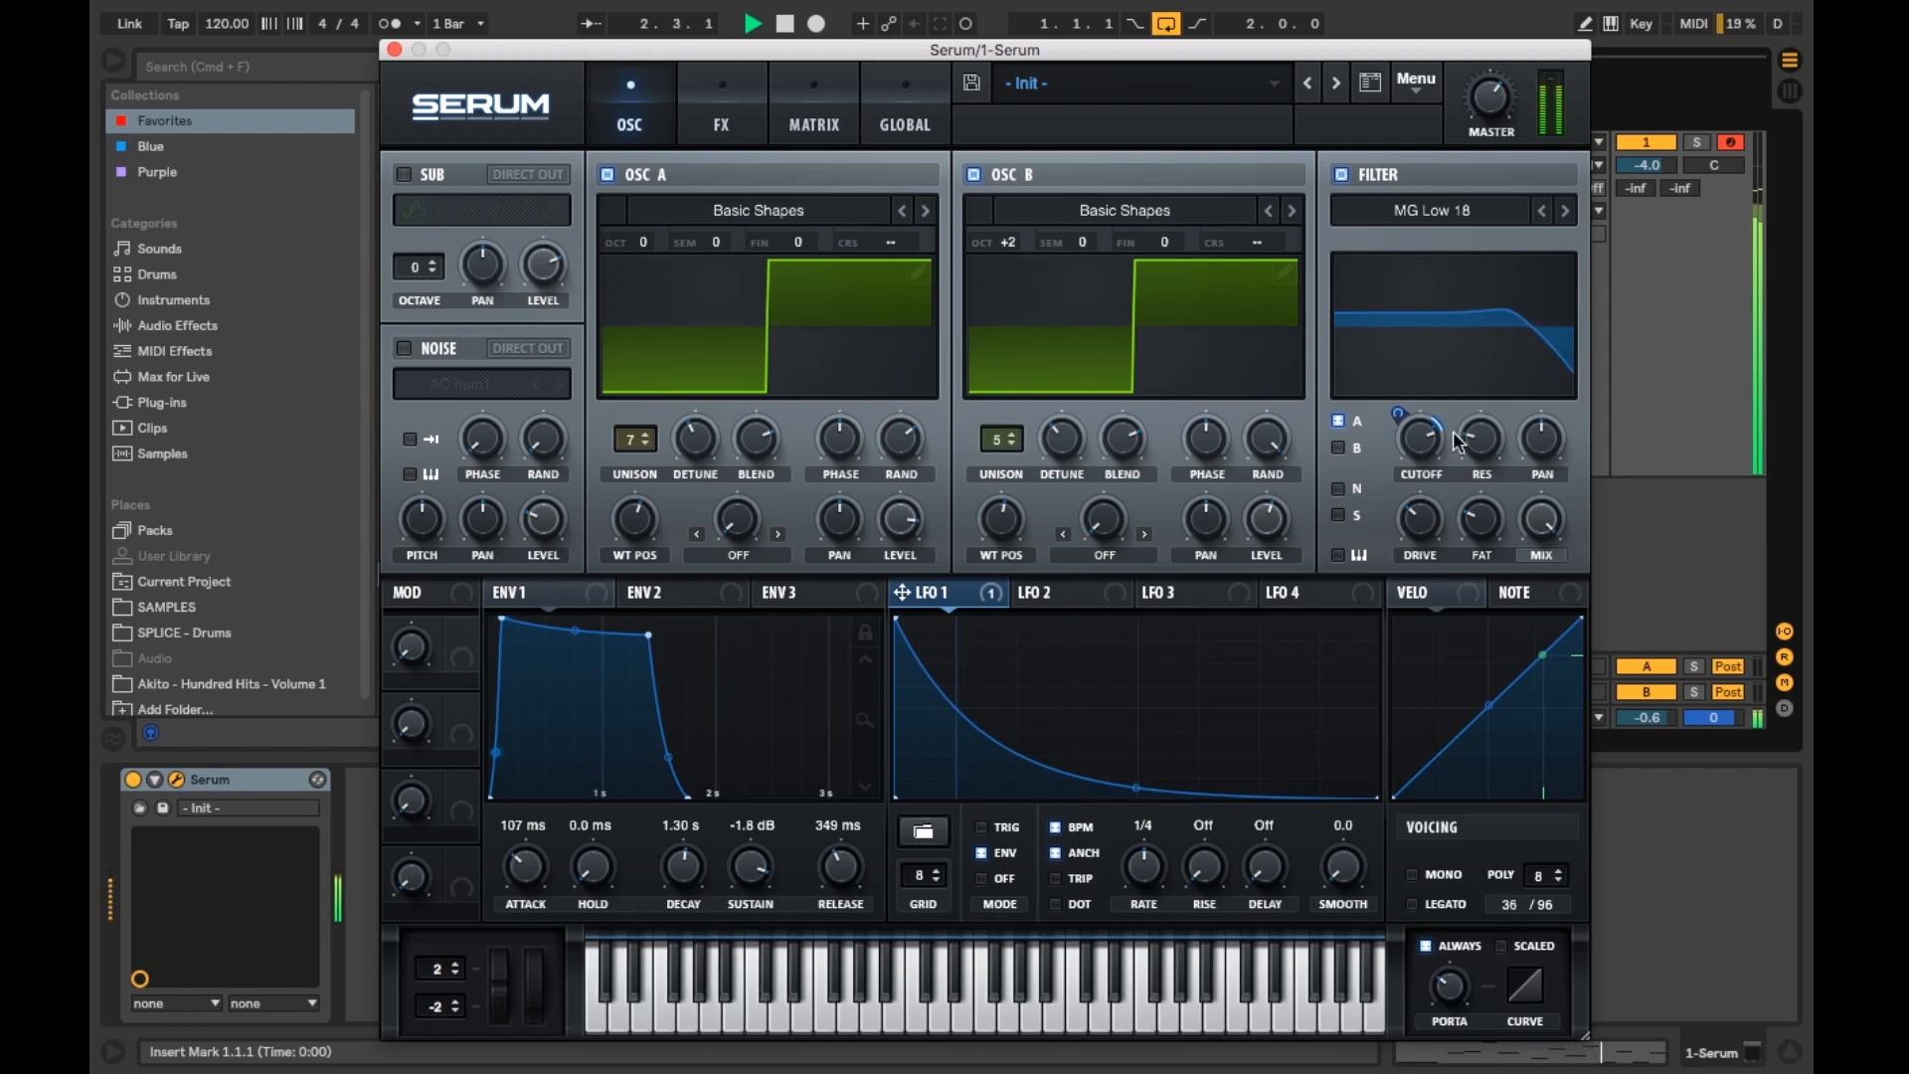
{"action": "left_click_drag", "start_coordinate": [1434, 439], "coordinate": [1413, 363]}
{"action": "left_click_drag", "start_coordinate": [1422, 440], "coordinate": [1412, 547]}
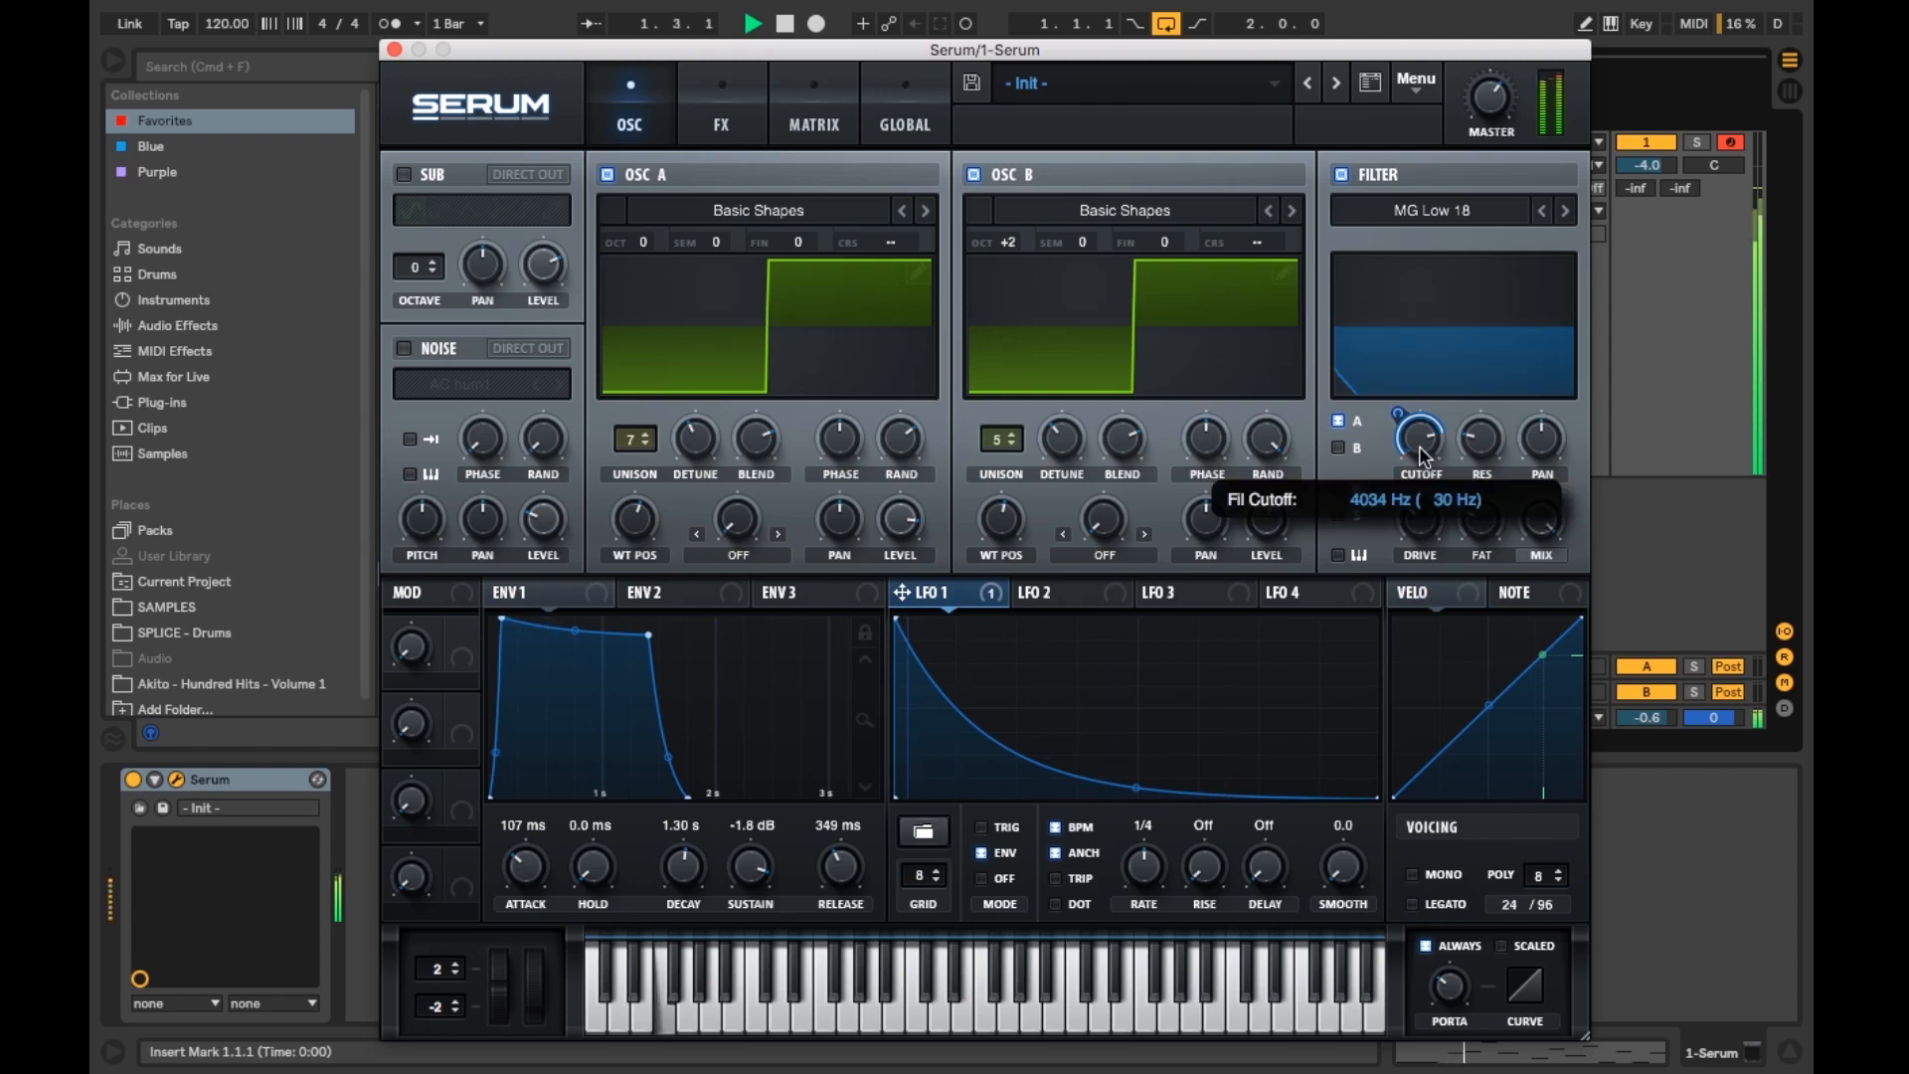
{"action": "left_click_drag", "start_coordinate": [1398, 412], "coordinate": [1408, 310]}
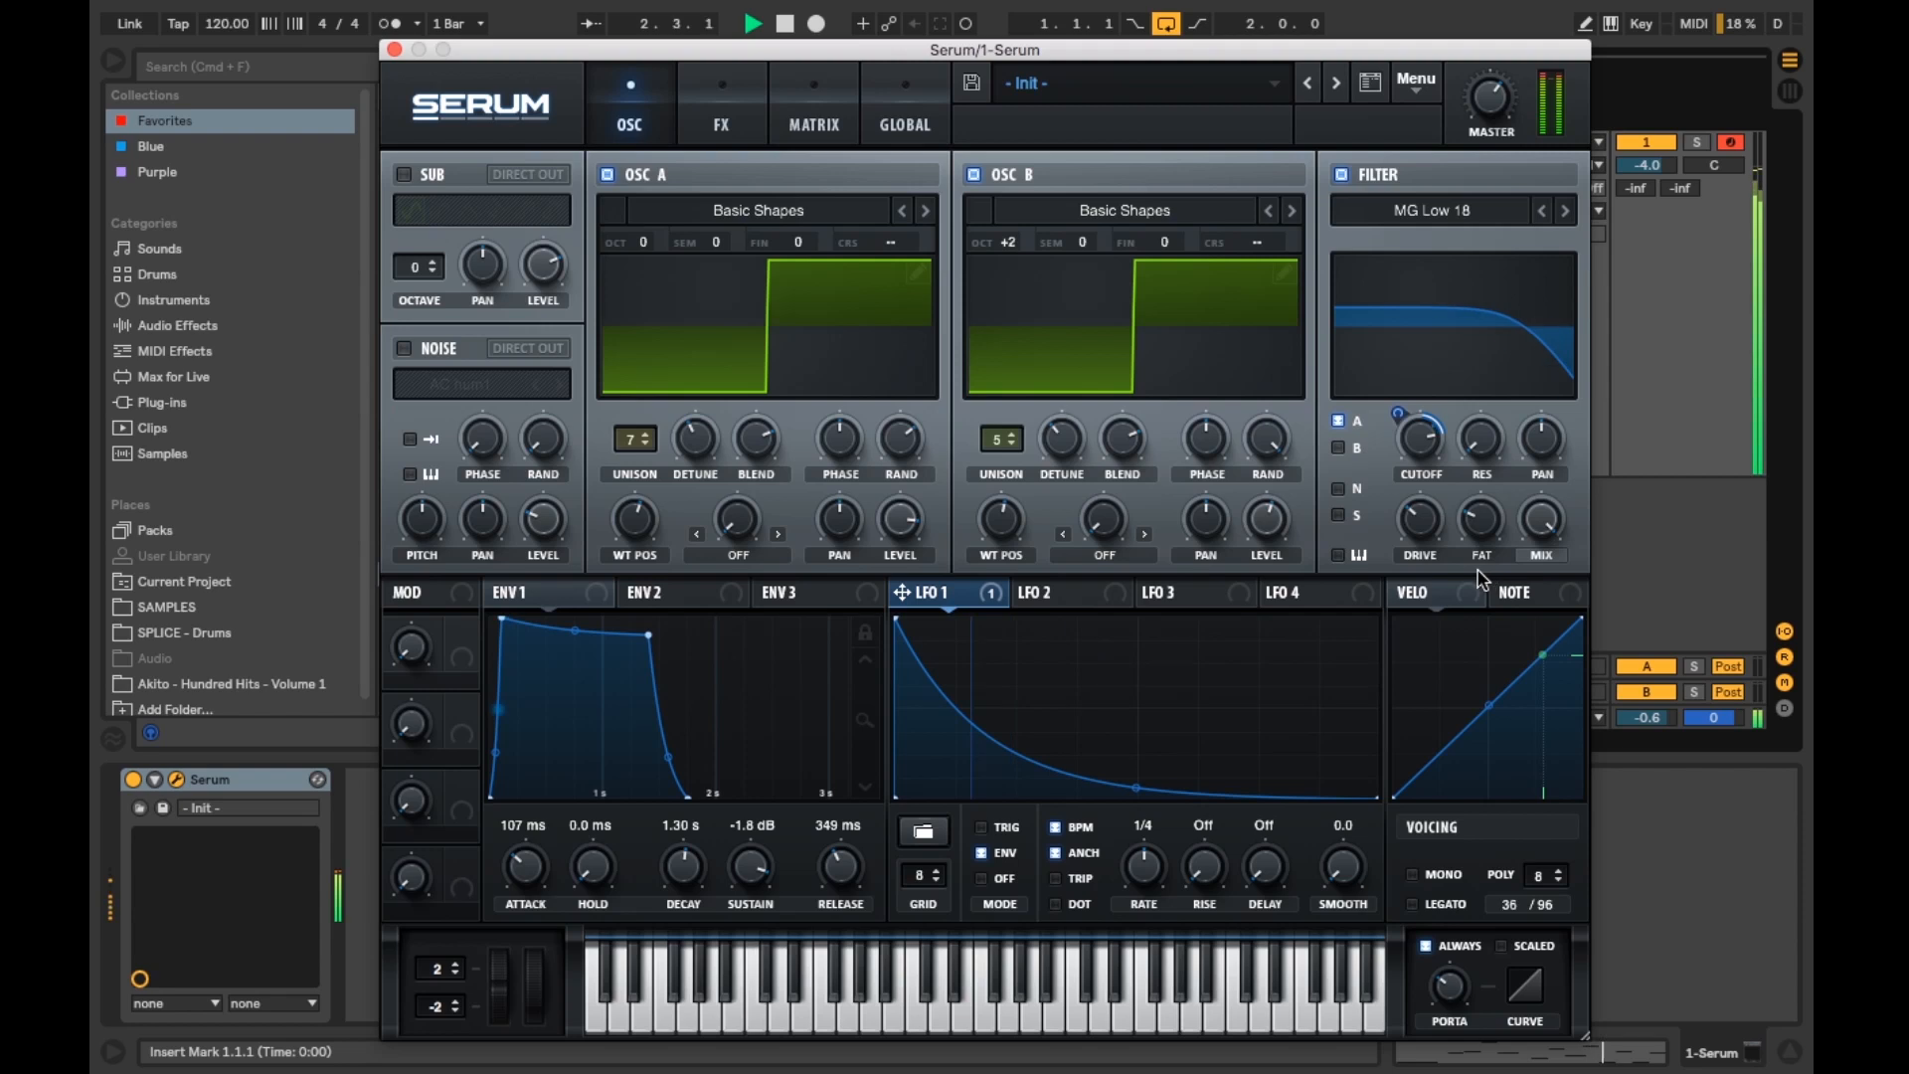
{"action": "left_click_drag", "start_coordinate": [1474, 527], "coordinate": [1474, 509]}
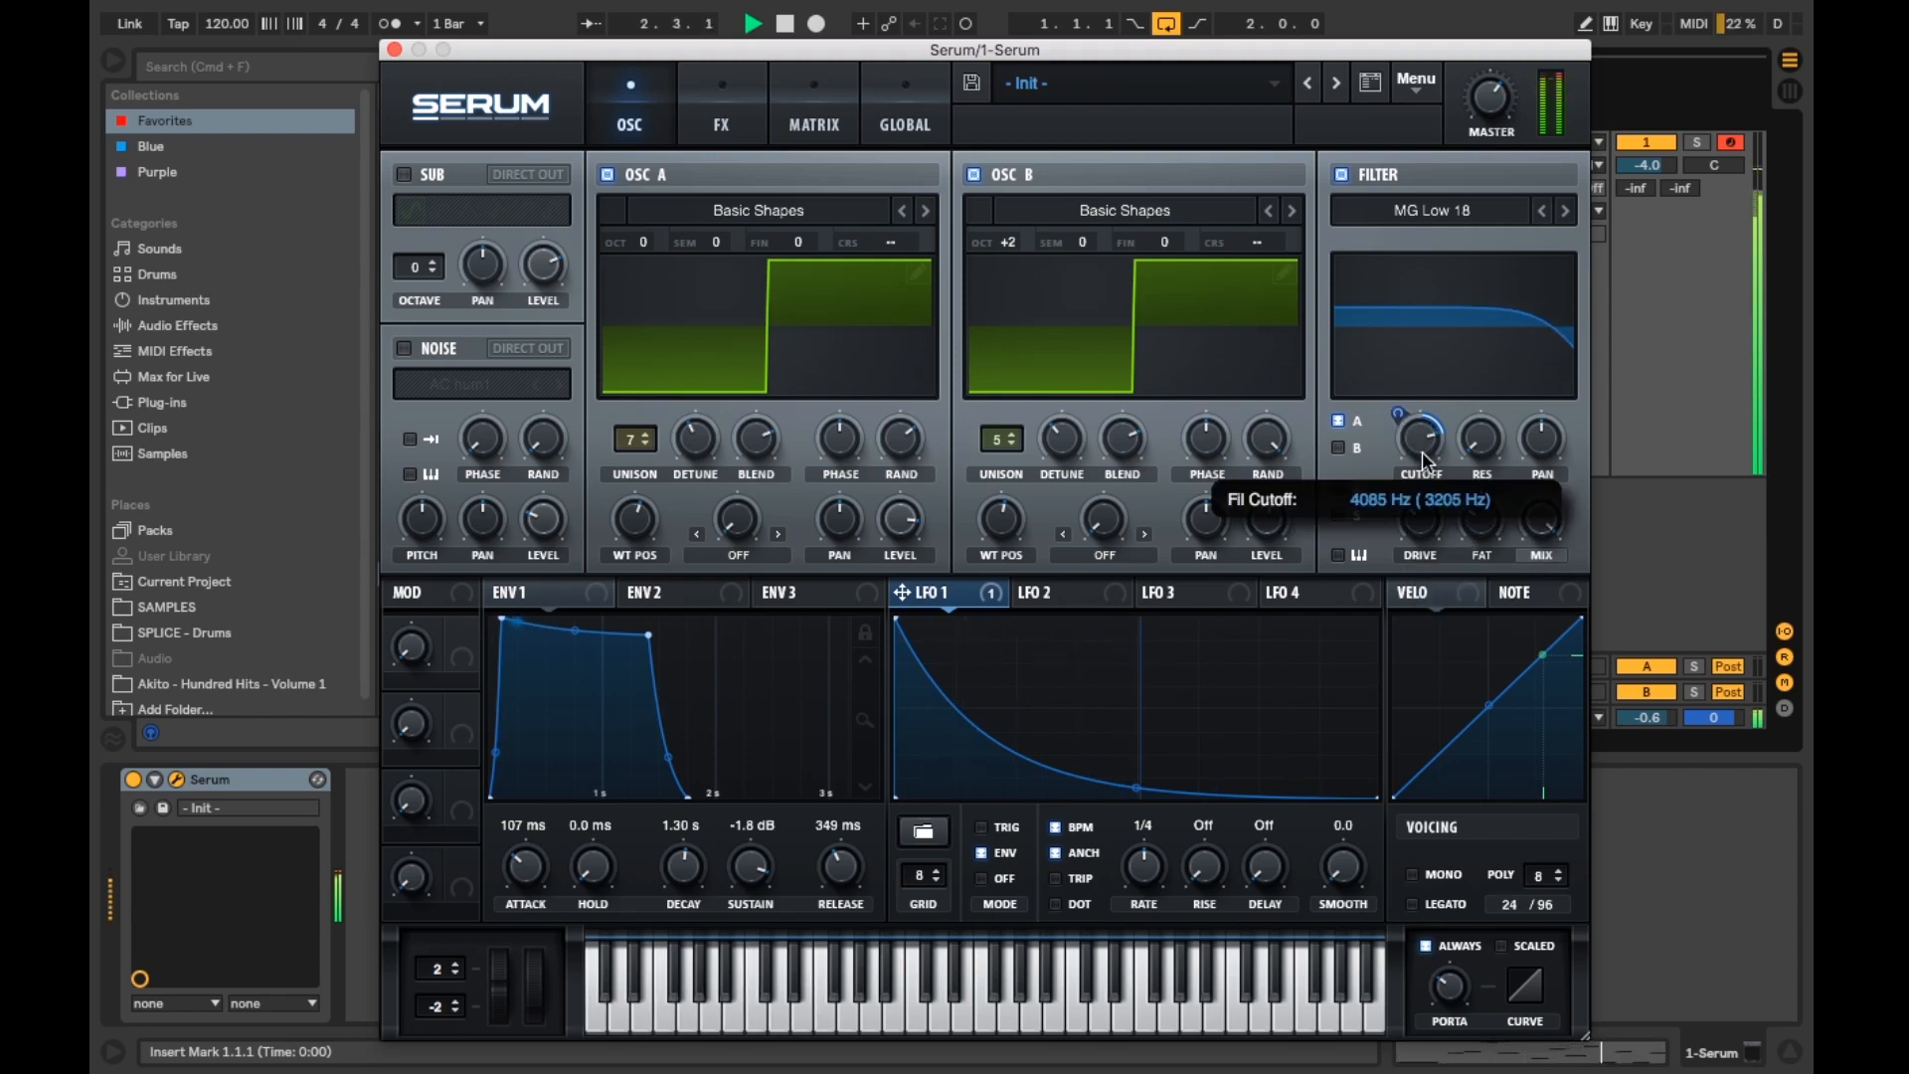
Step: Route oscillator B through the filter, shorten the portamento time, and stop playback
{"action": "left_click", "coordinate": [1337, 449]}
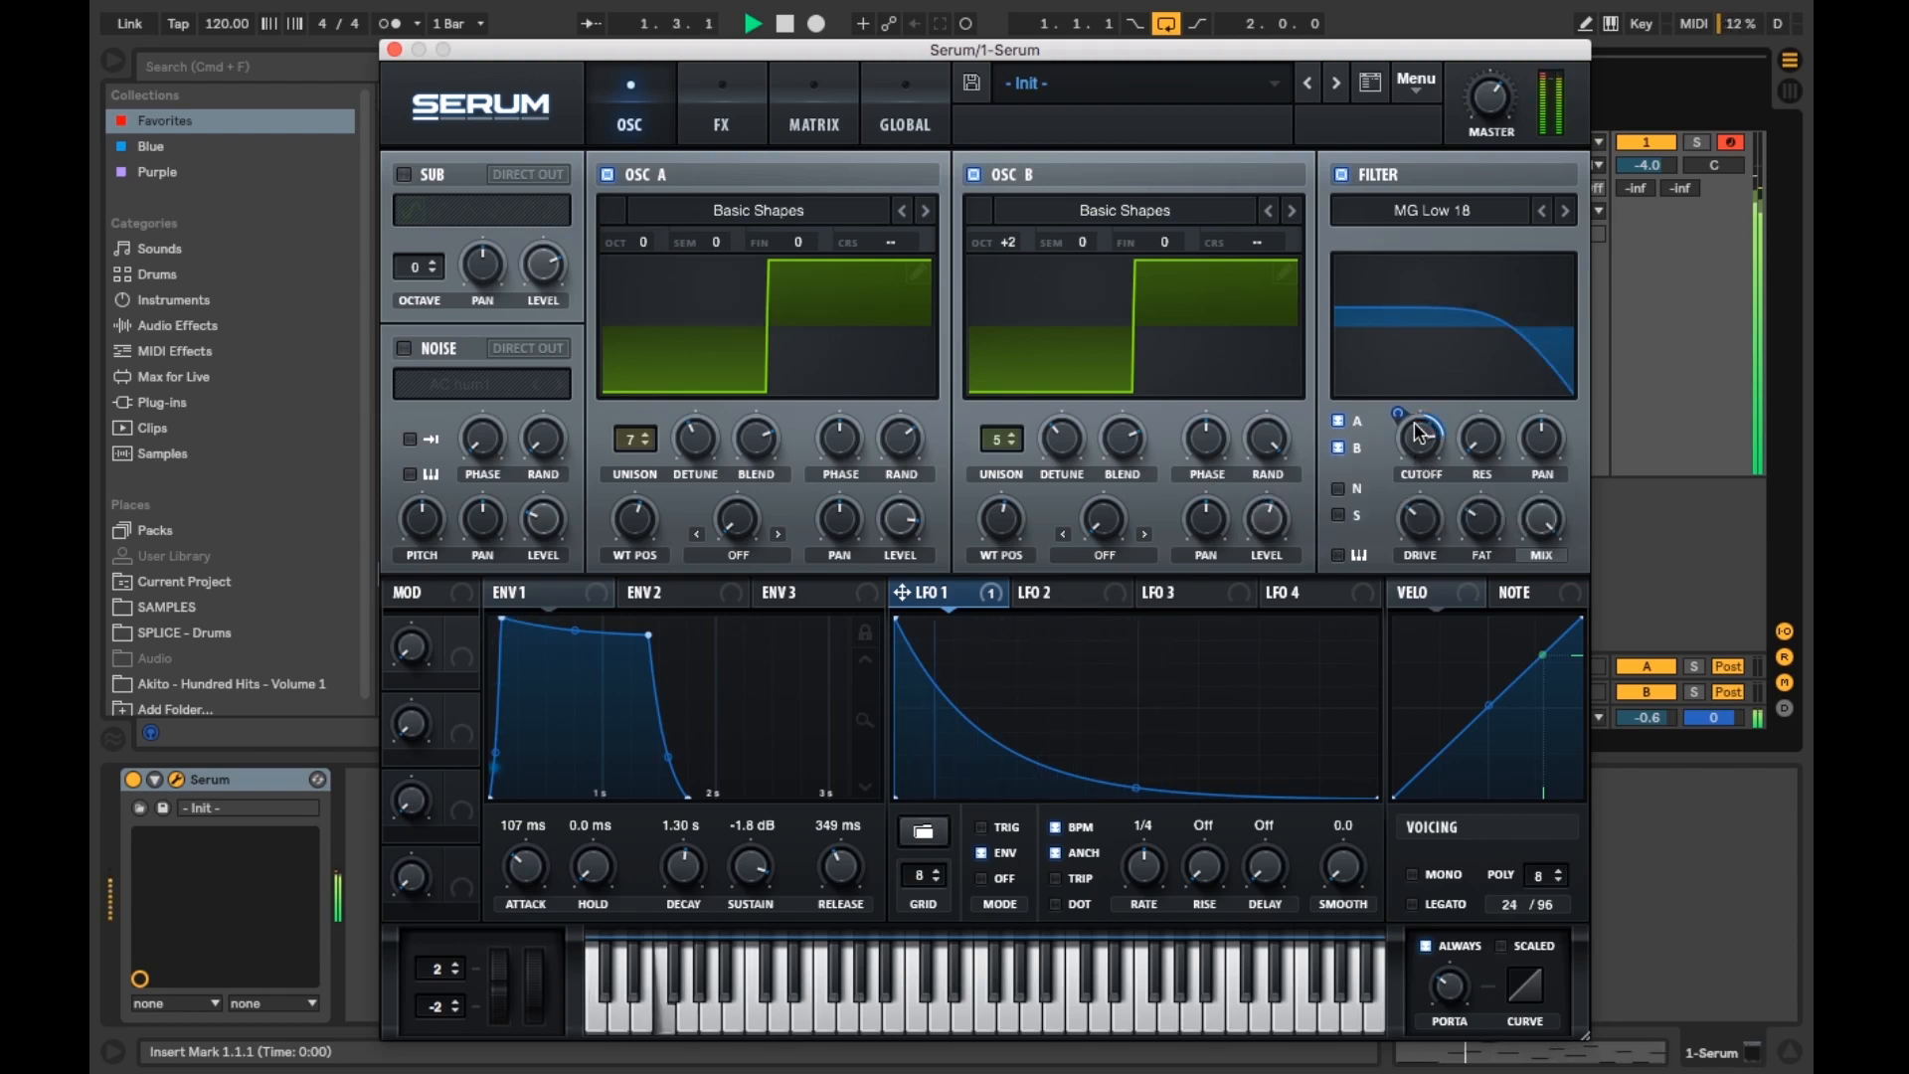
{"action": "mouse_move", "coordinate": [1481, 428]}
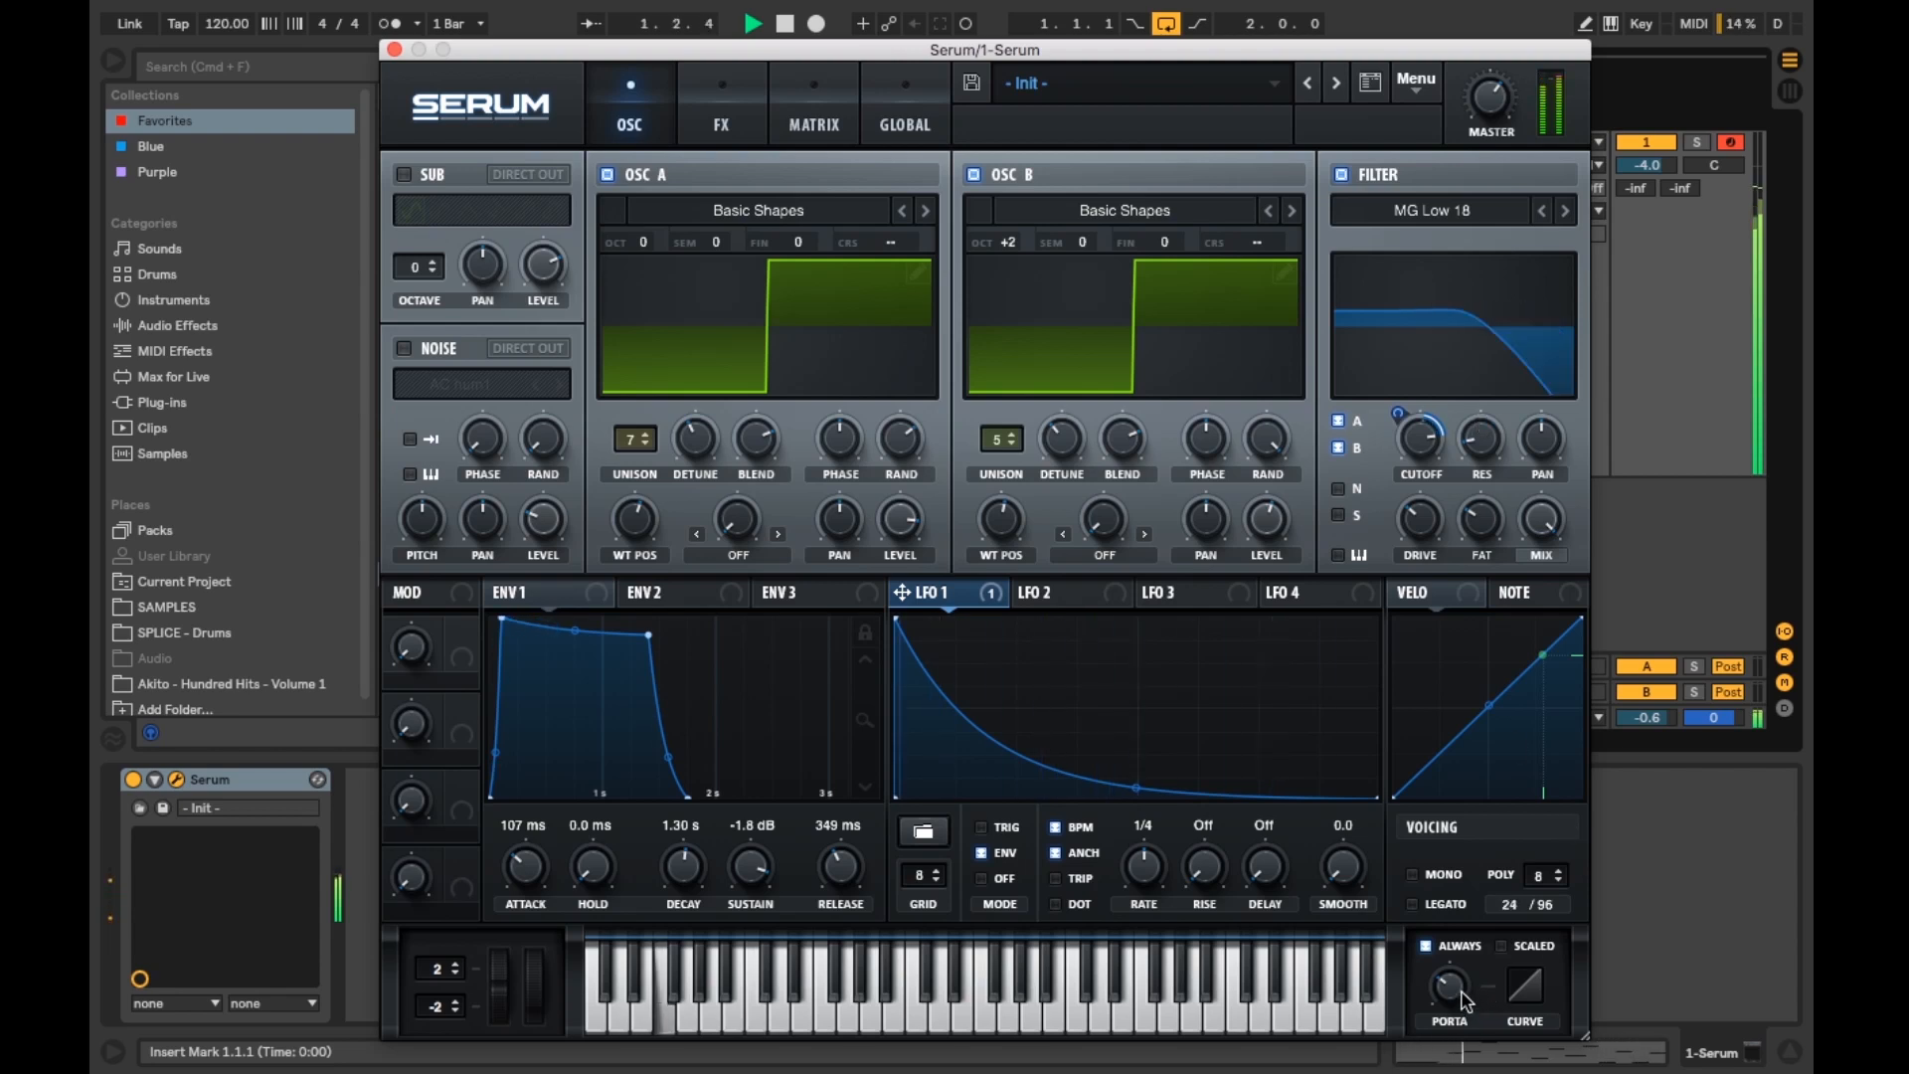
{"action": "left_click_drag", "start_coordinate": [1449, 984], "coordinate": [1453, 1043]}
{"action": "mouse_move", "coordinate": [1456, 988]}
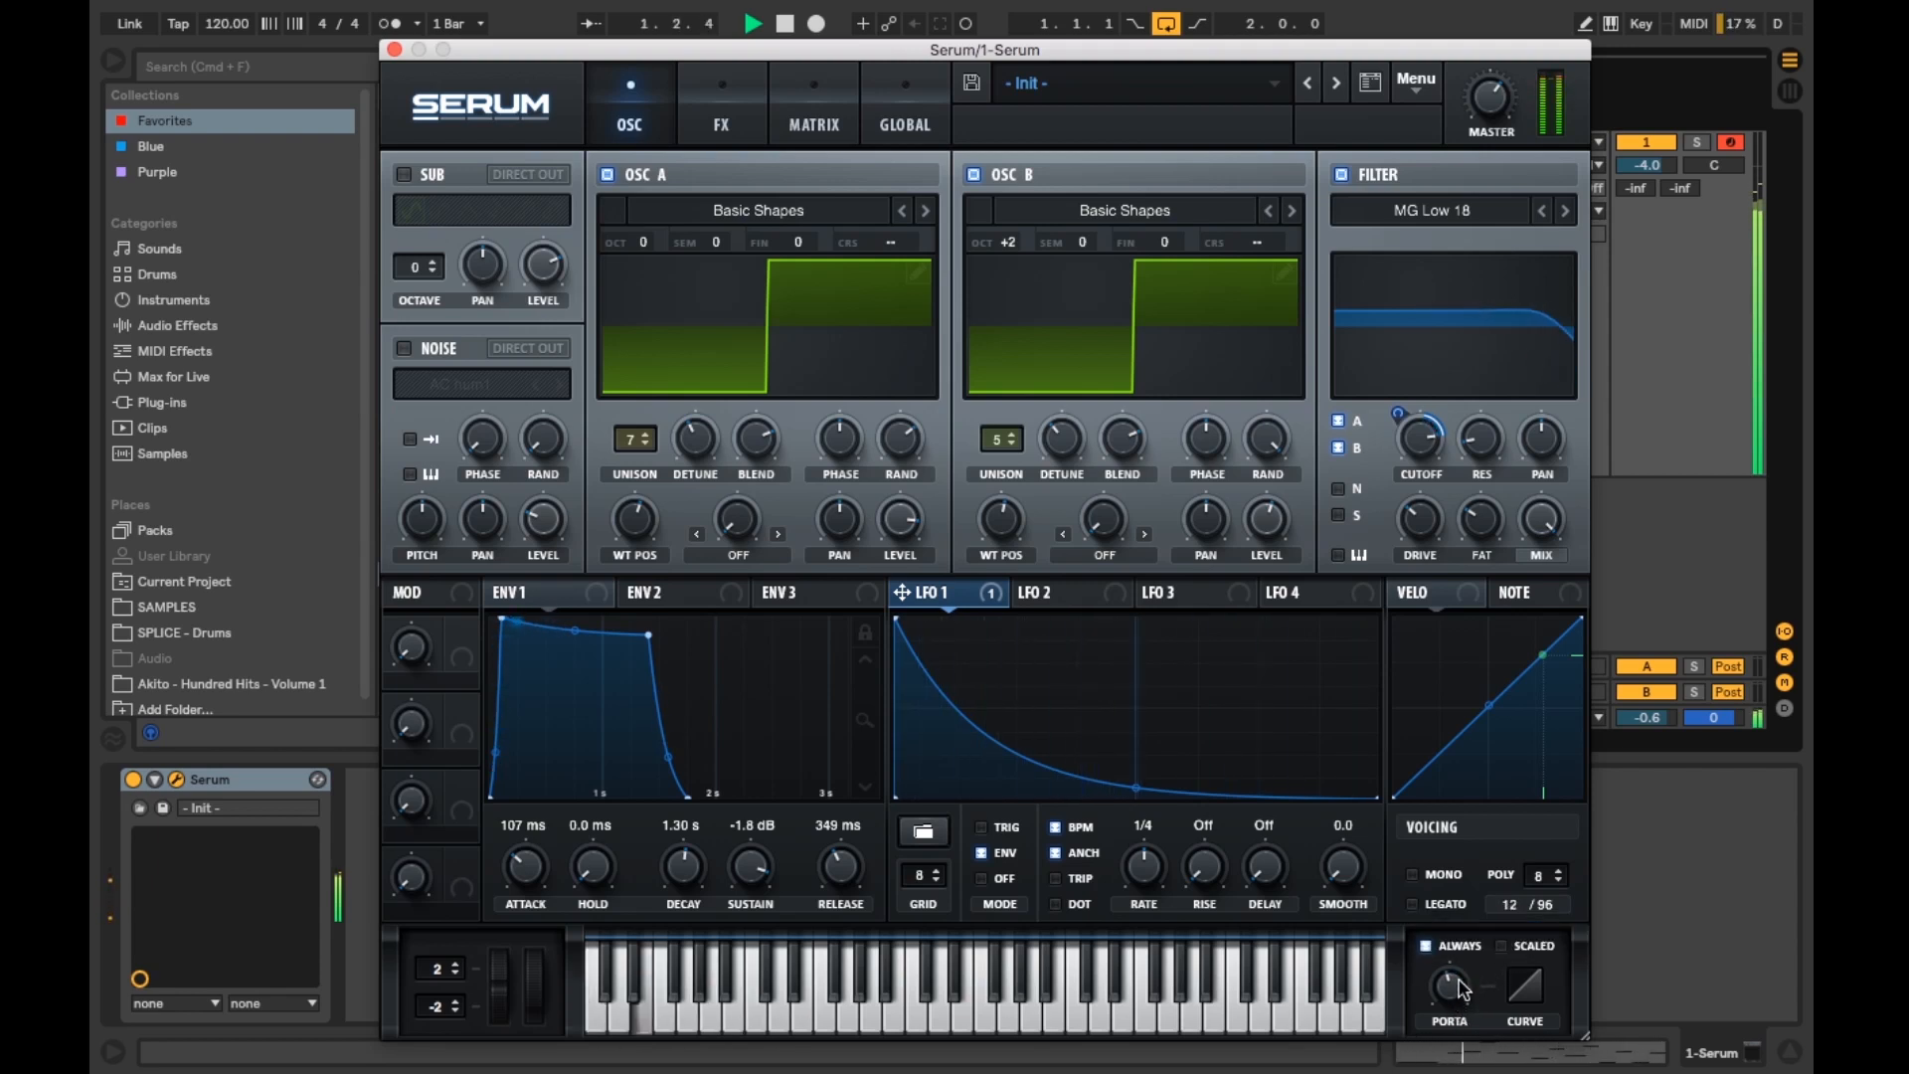
{"action": "left_click_drag", "start_coordinate": [1461, 989], "coordinate": [1461, 1044]}
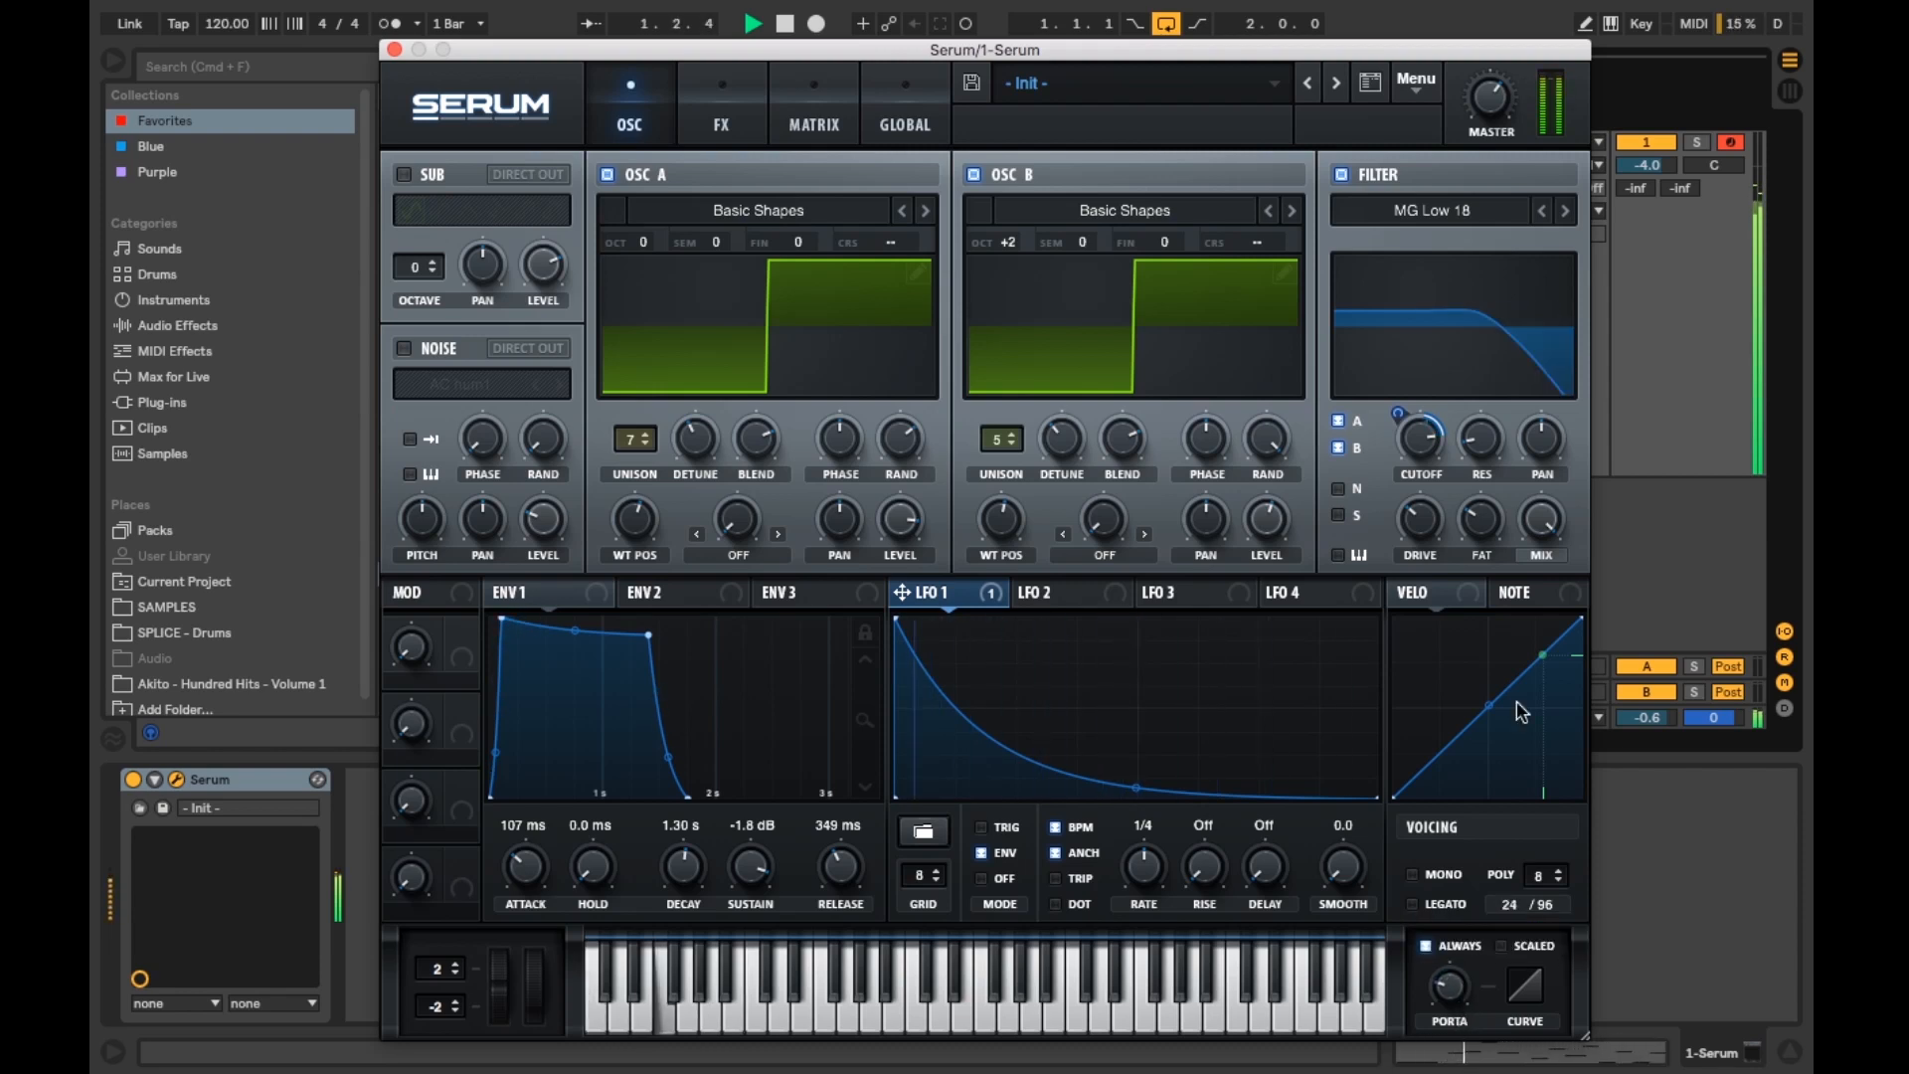
{"action": "key", "text": "space"}
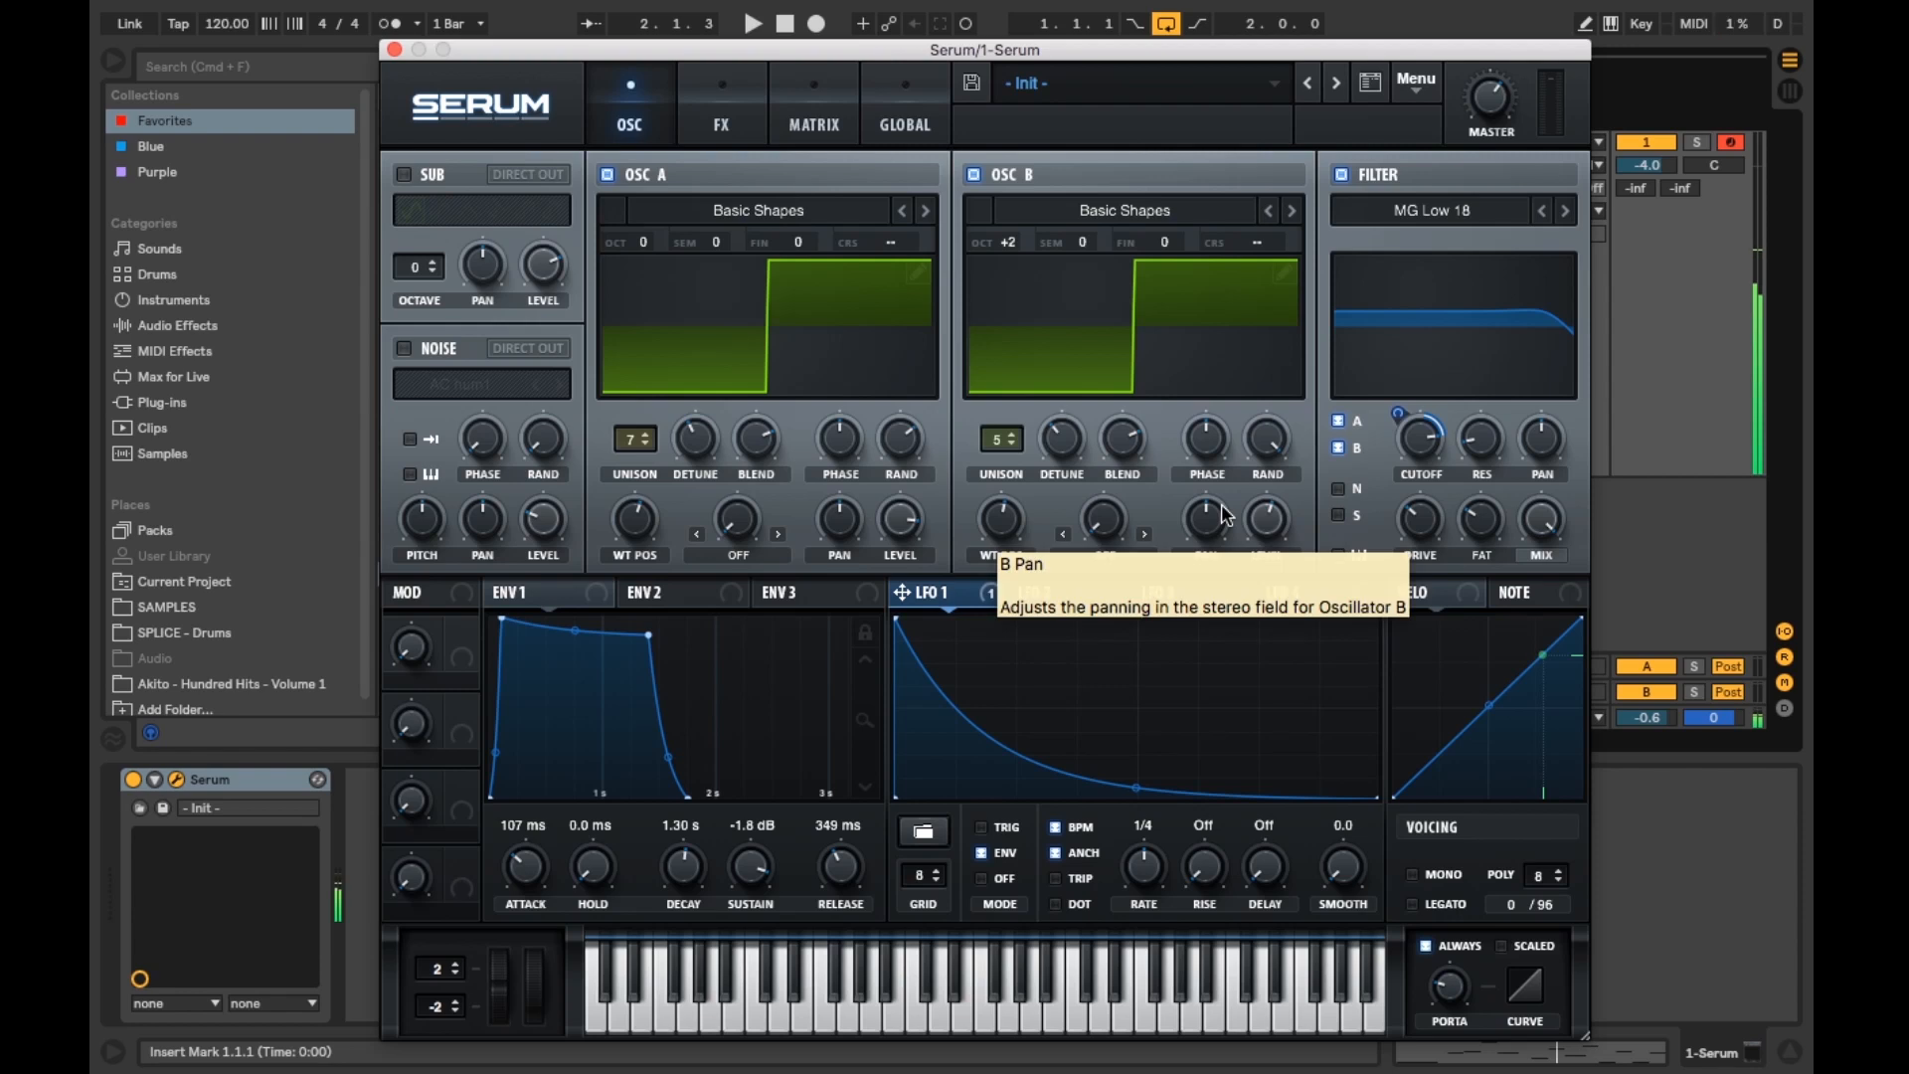
Step: Enable the Hyper/Dimension effect, set its unison to 5 and the Hyper mix to 25%
{"action": "left_click", "coordinate": [721, 114]}
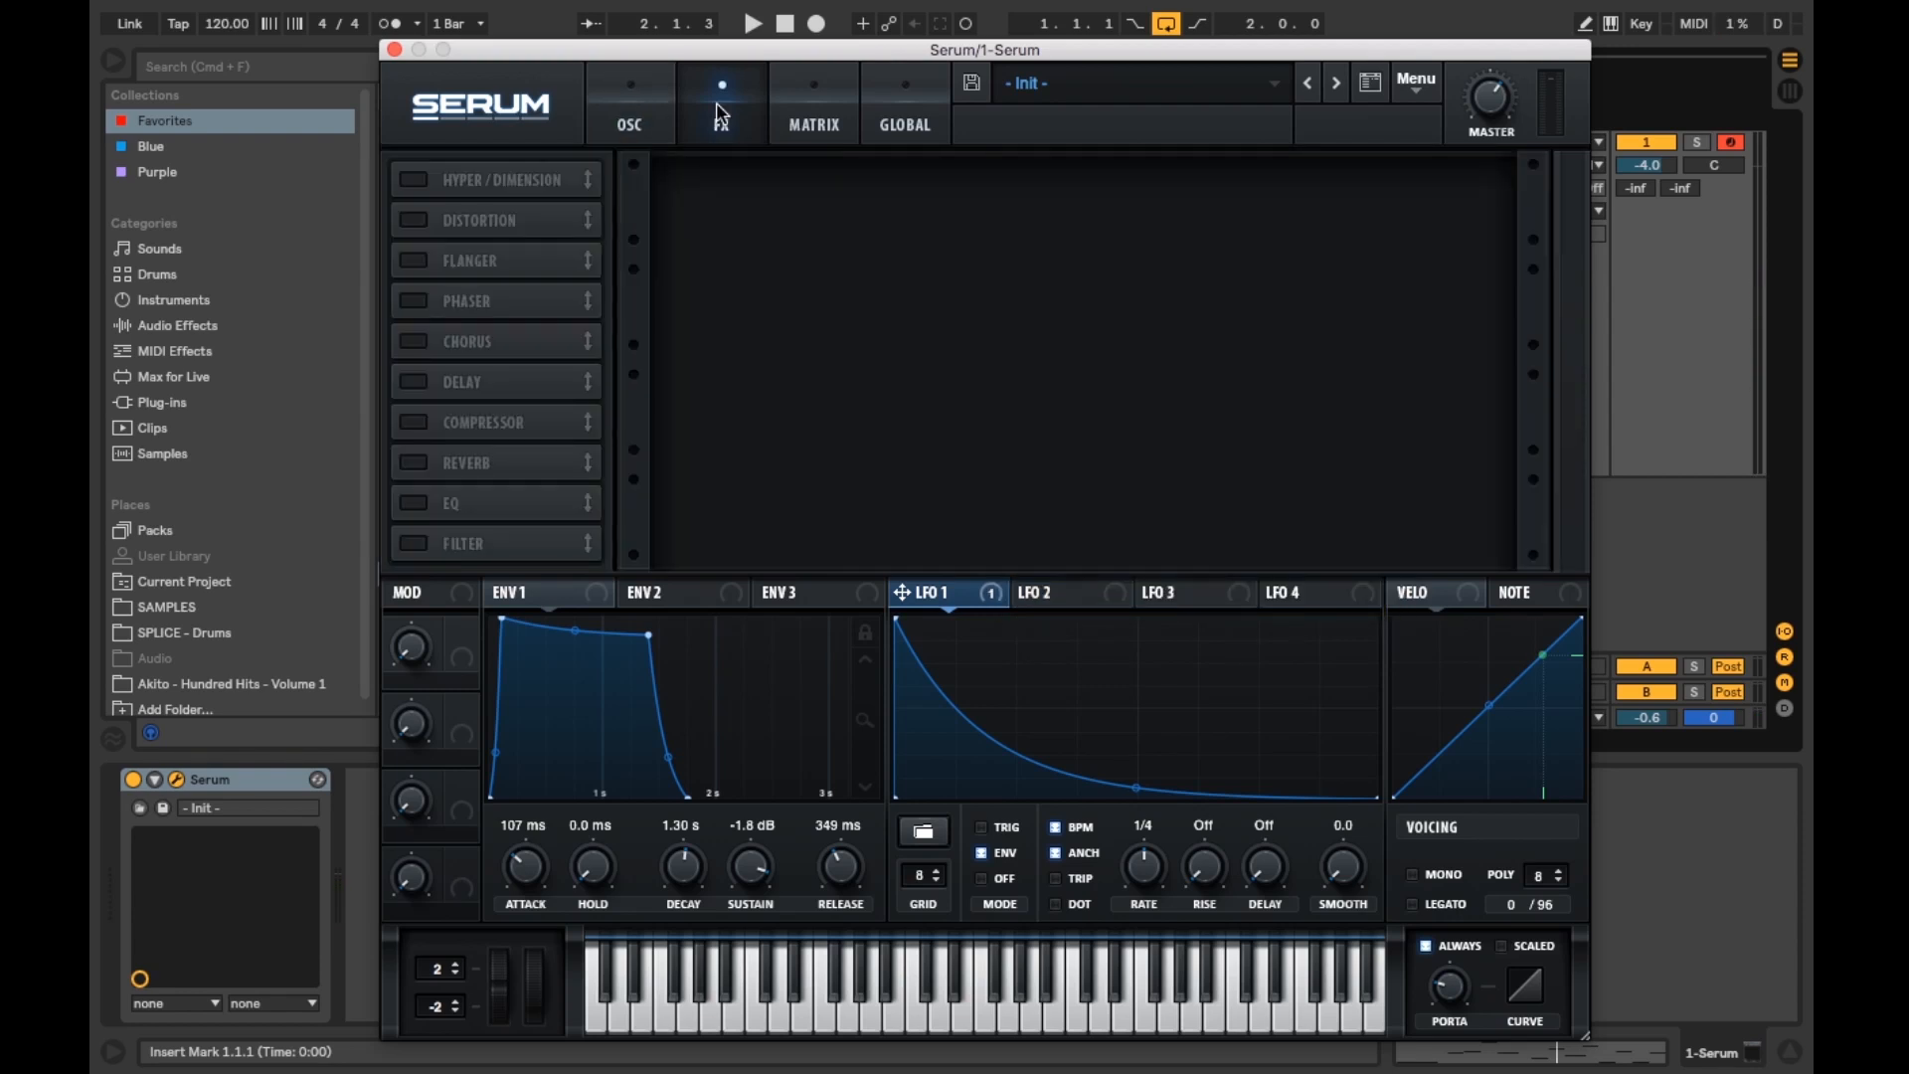
{"action": "left_click", "coordinate": [414, 182]}
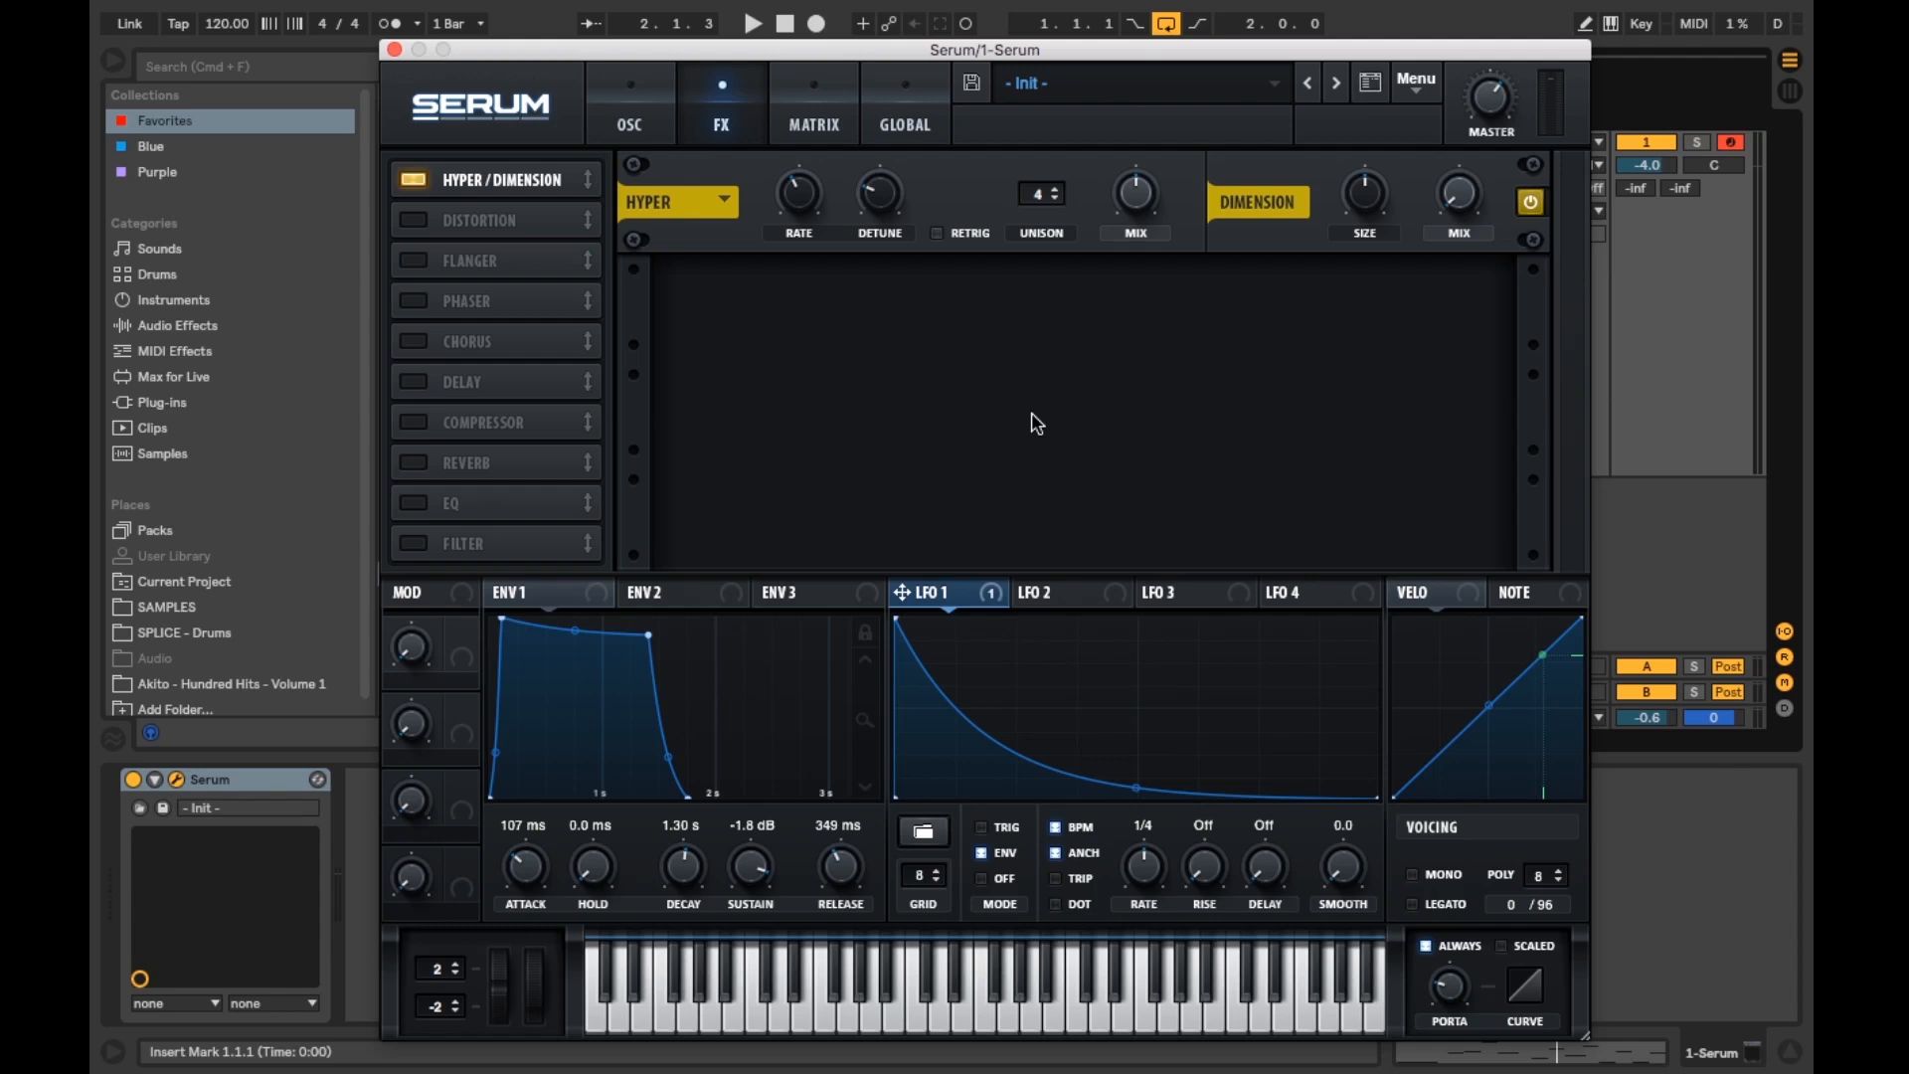
{"action": "left_click", "coordinate": [1060, 193]}
{"action": "left_click_drag", "start_coordinate": [1148, 207], "coordinate": [1146, 279]}
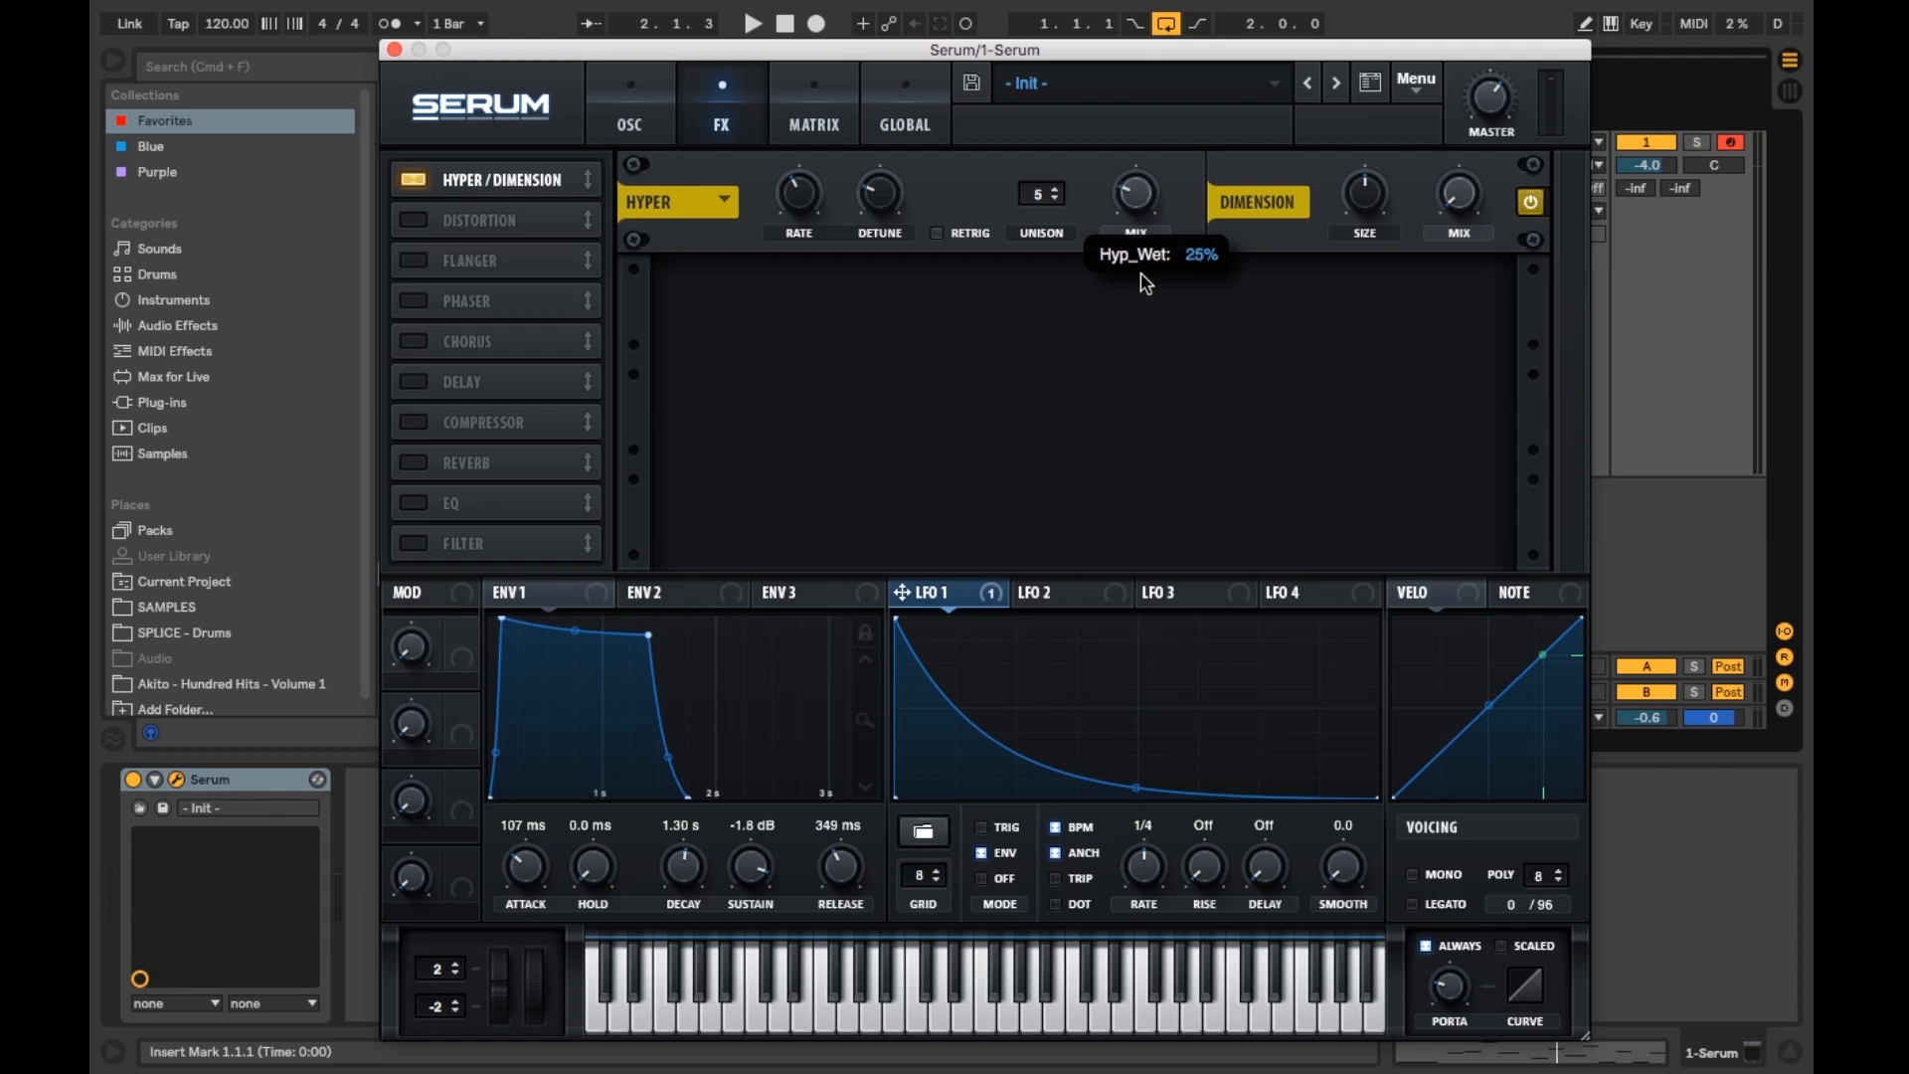
{"action": "left_click_drag", "start_coordinate": [1146, 287], "coordinate": [1141, 278]}
Step: Bypass and re-enable the Dimension effect during playback to compare the sound
{"action": "key", "text": "space"}
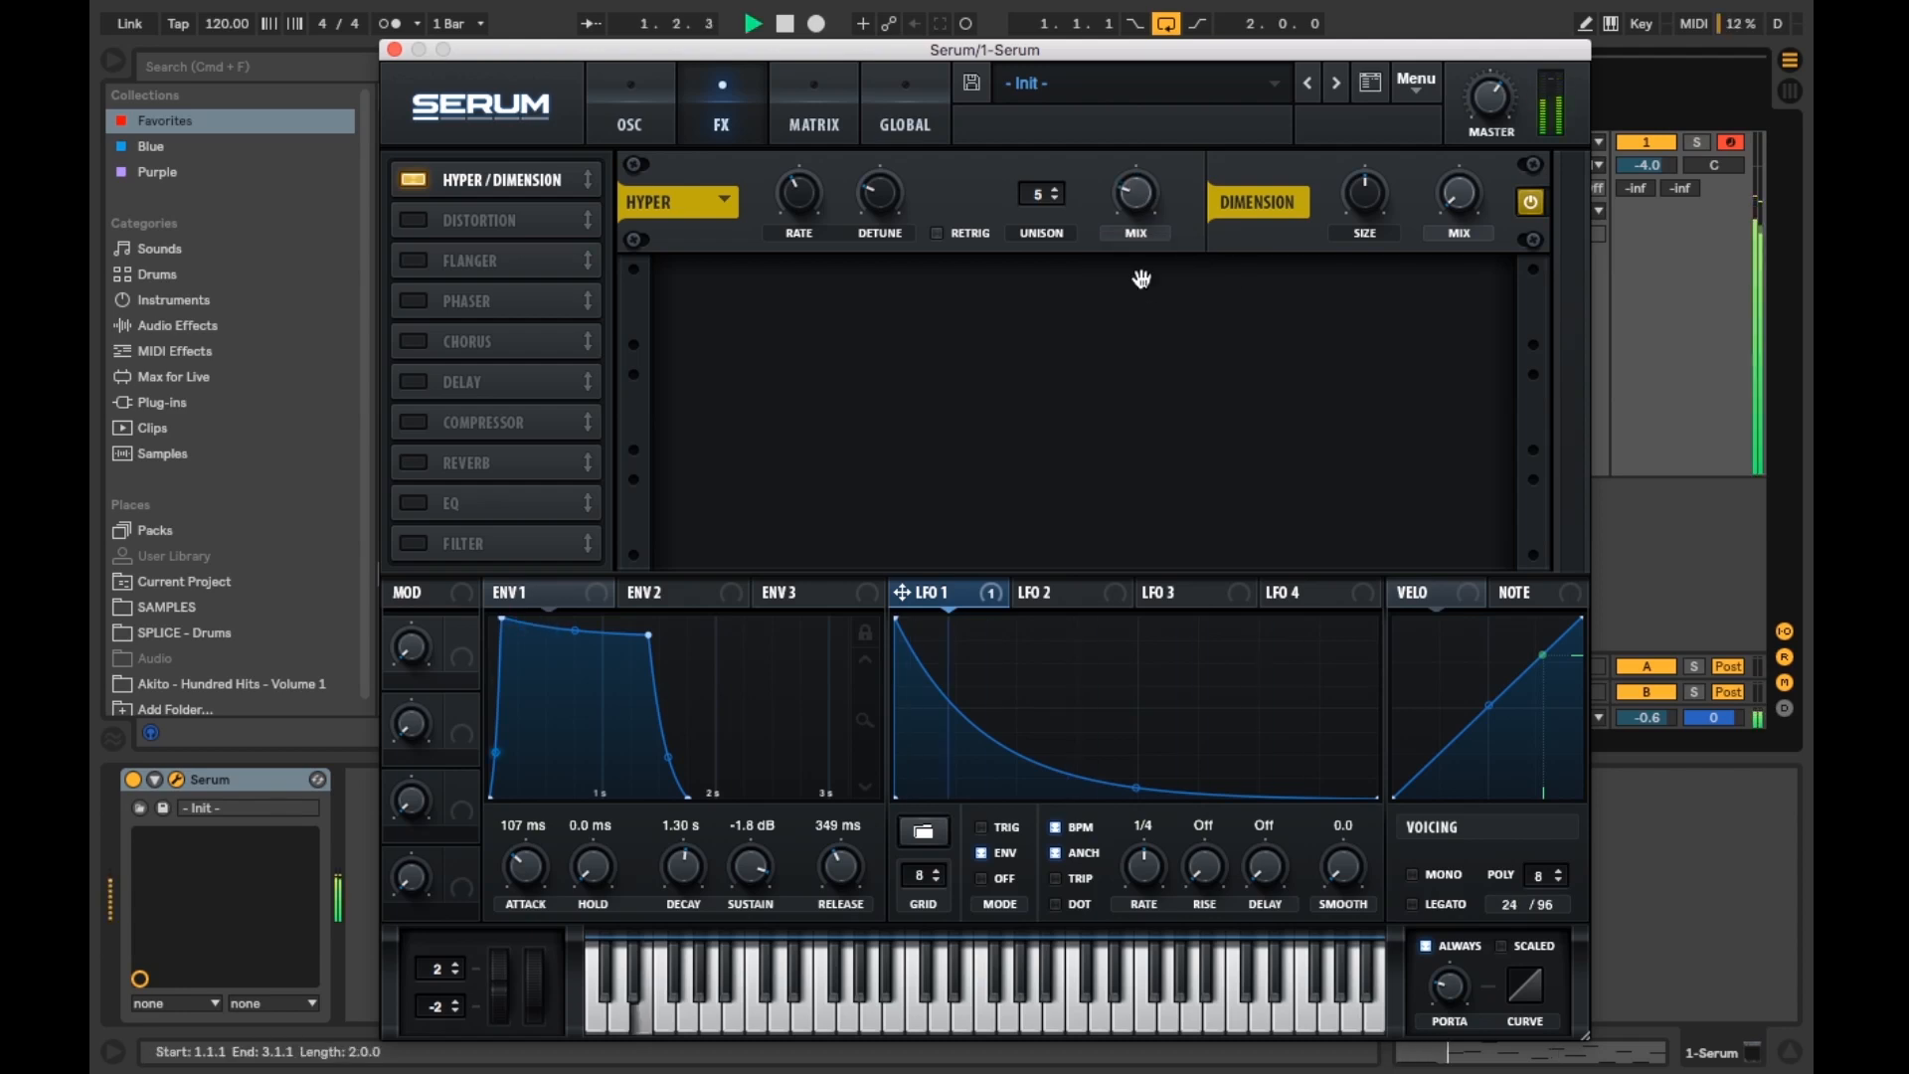
{"action": "left_click", "coordinate": [1532, 203]}
{"action": "key", "text": "space"}
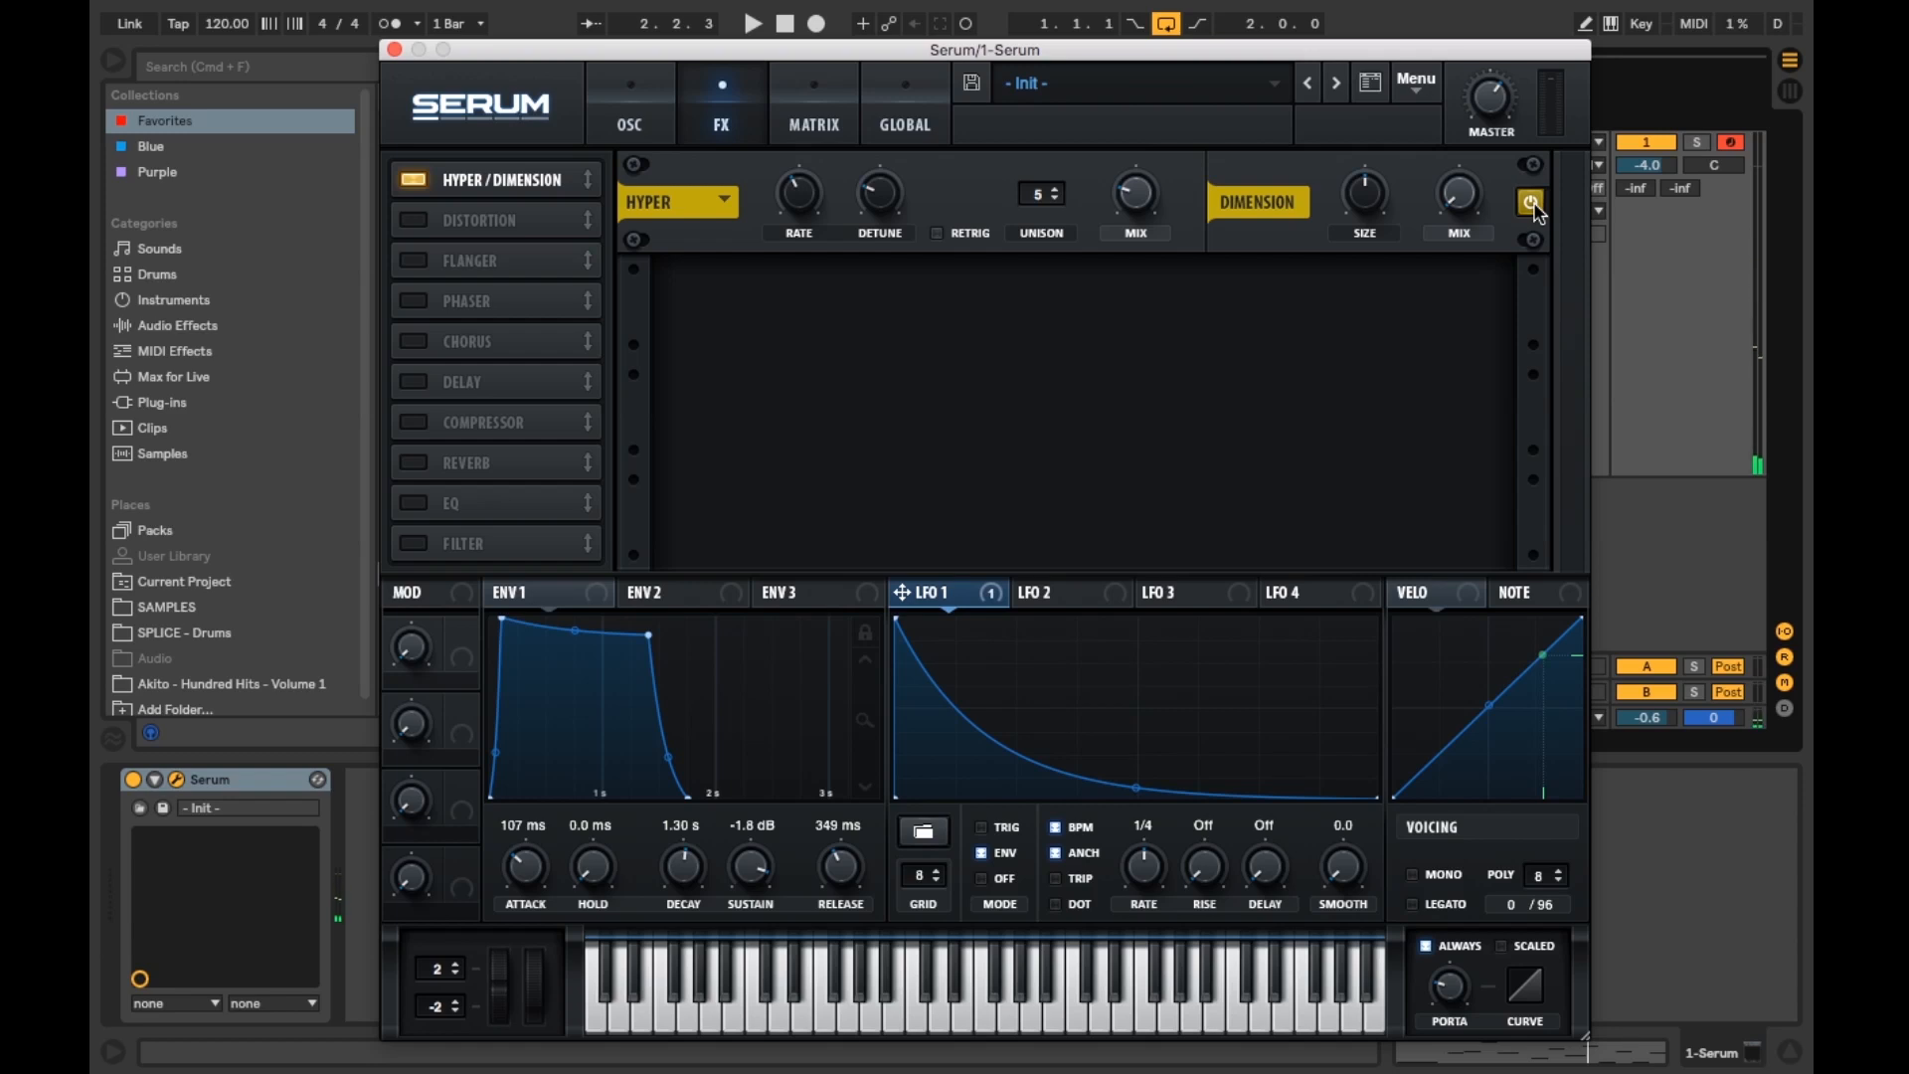
{"action": "left_click", "coordinate": [1532, 203]}
{"action": "key", "text": "space"}
Step: Set the Hyper mix to about 28% while listening, then stop playback
{"action": "mouse_move", "coordinate": [1139, 205]}
{"action": "left_click_drag", "start_coordinate": [1139, 205], "coordinate": [1139, 129]}
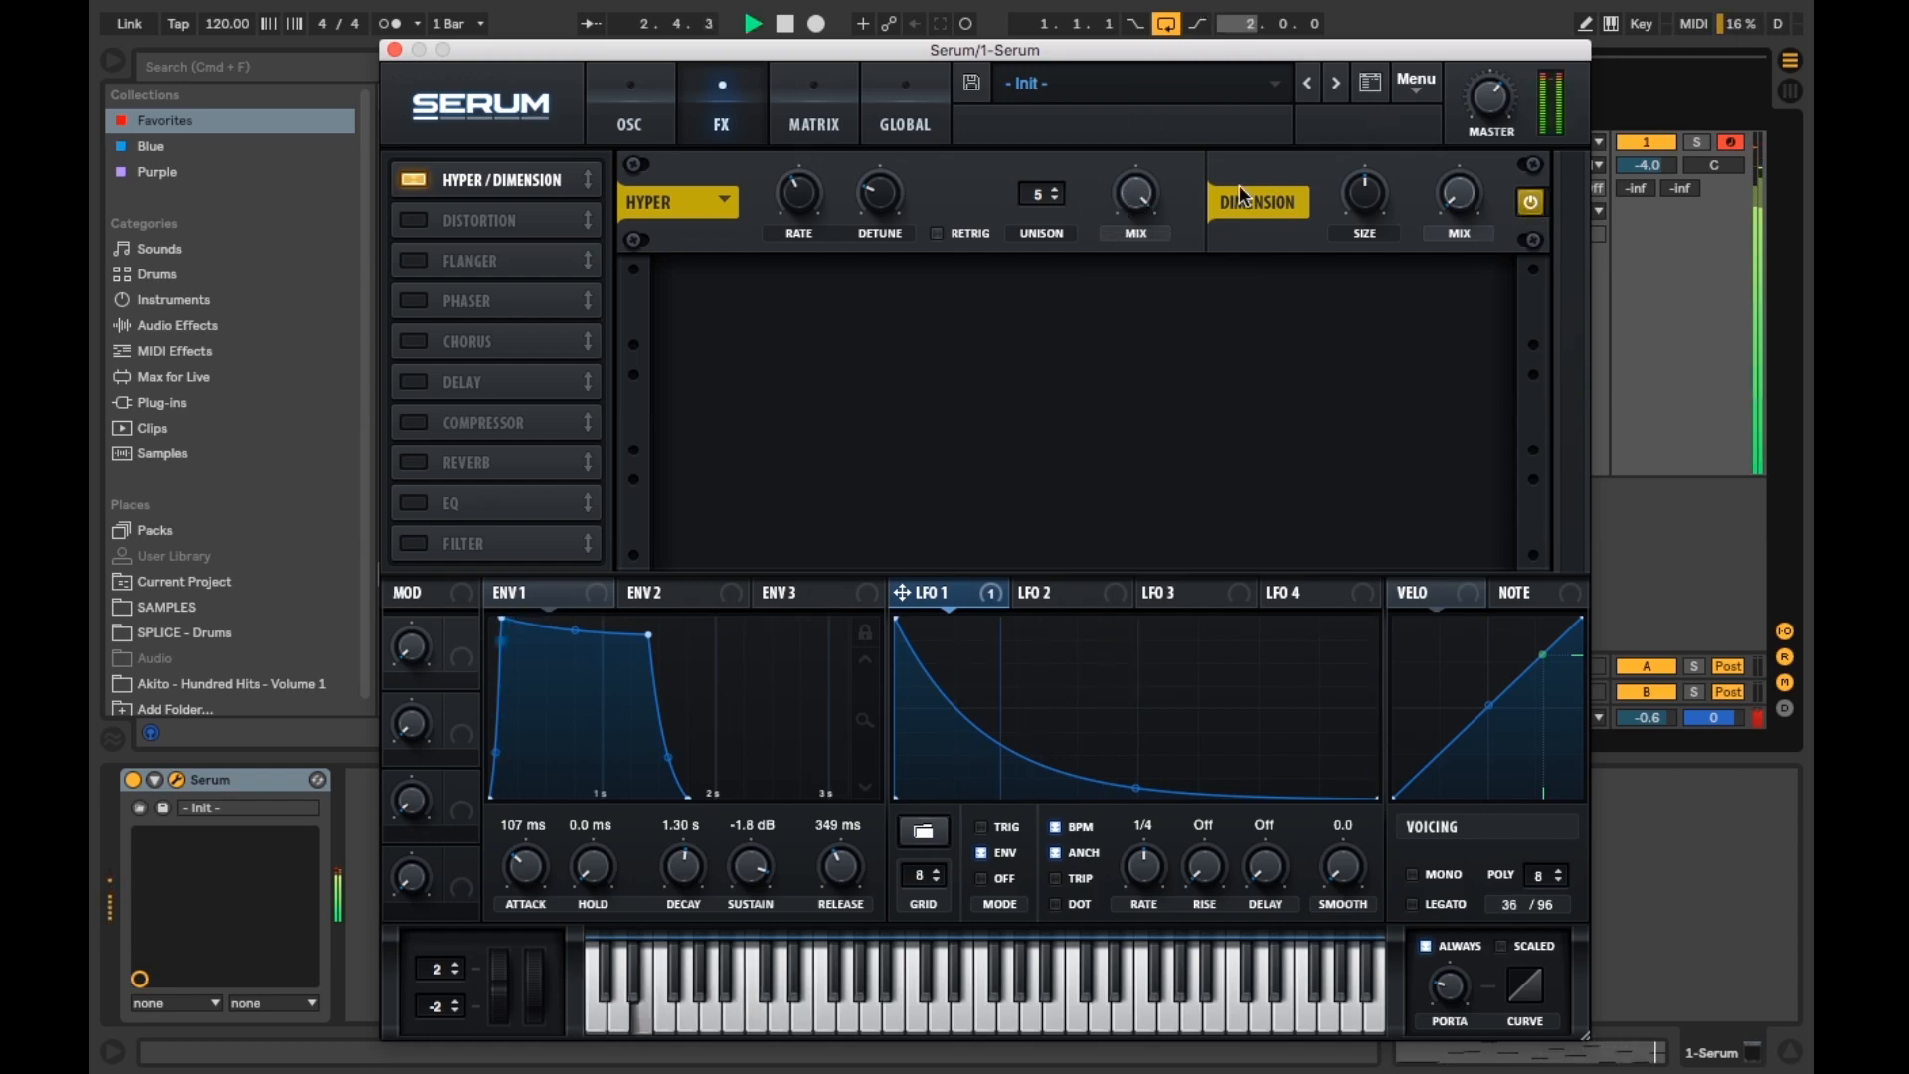
{"action": "left_click_drag", "start_coordinate": [1134, 192], "coordinate": [1182, 470]}
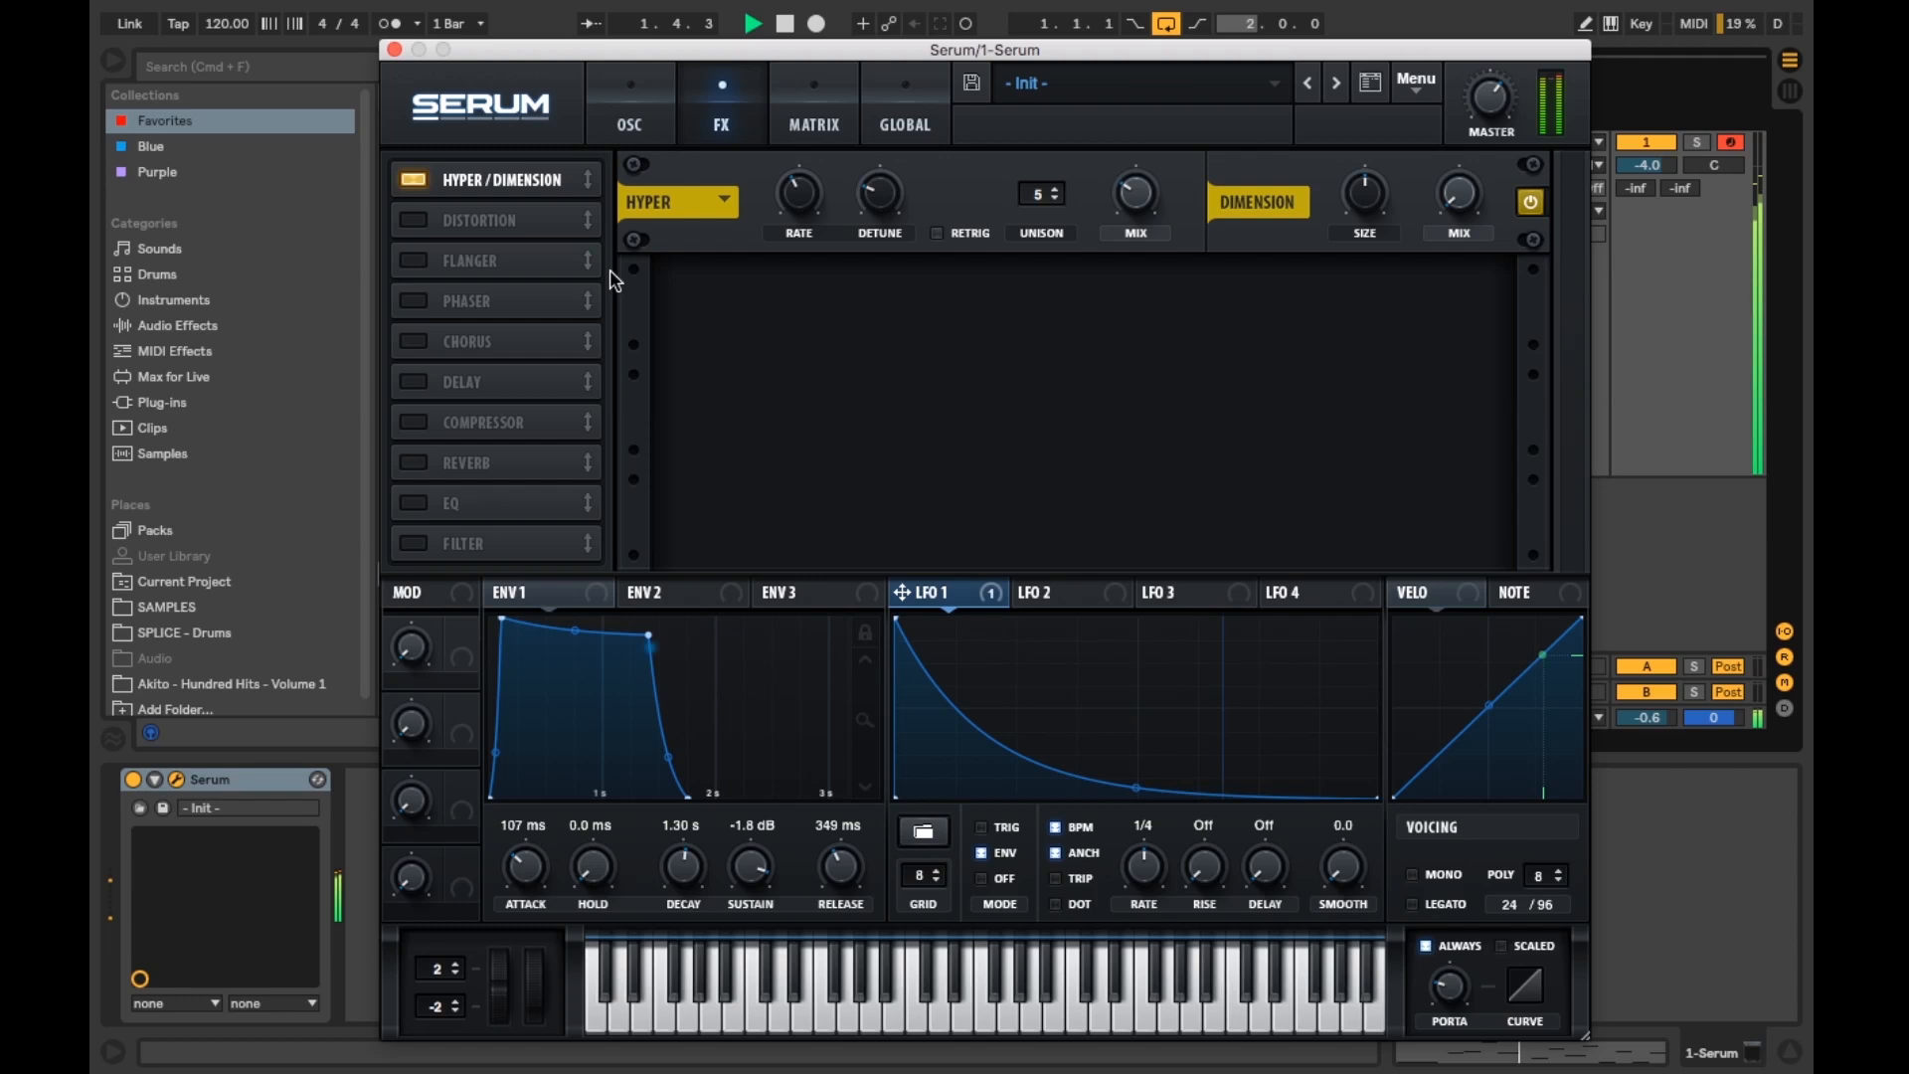
{"action": "mouse_move", "coordinate": [1488, 147]}
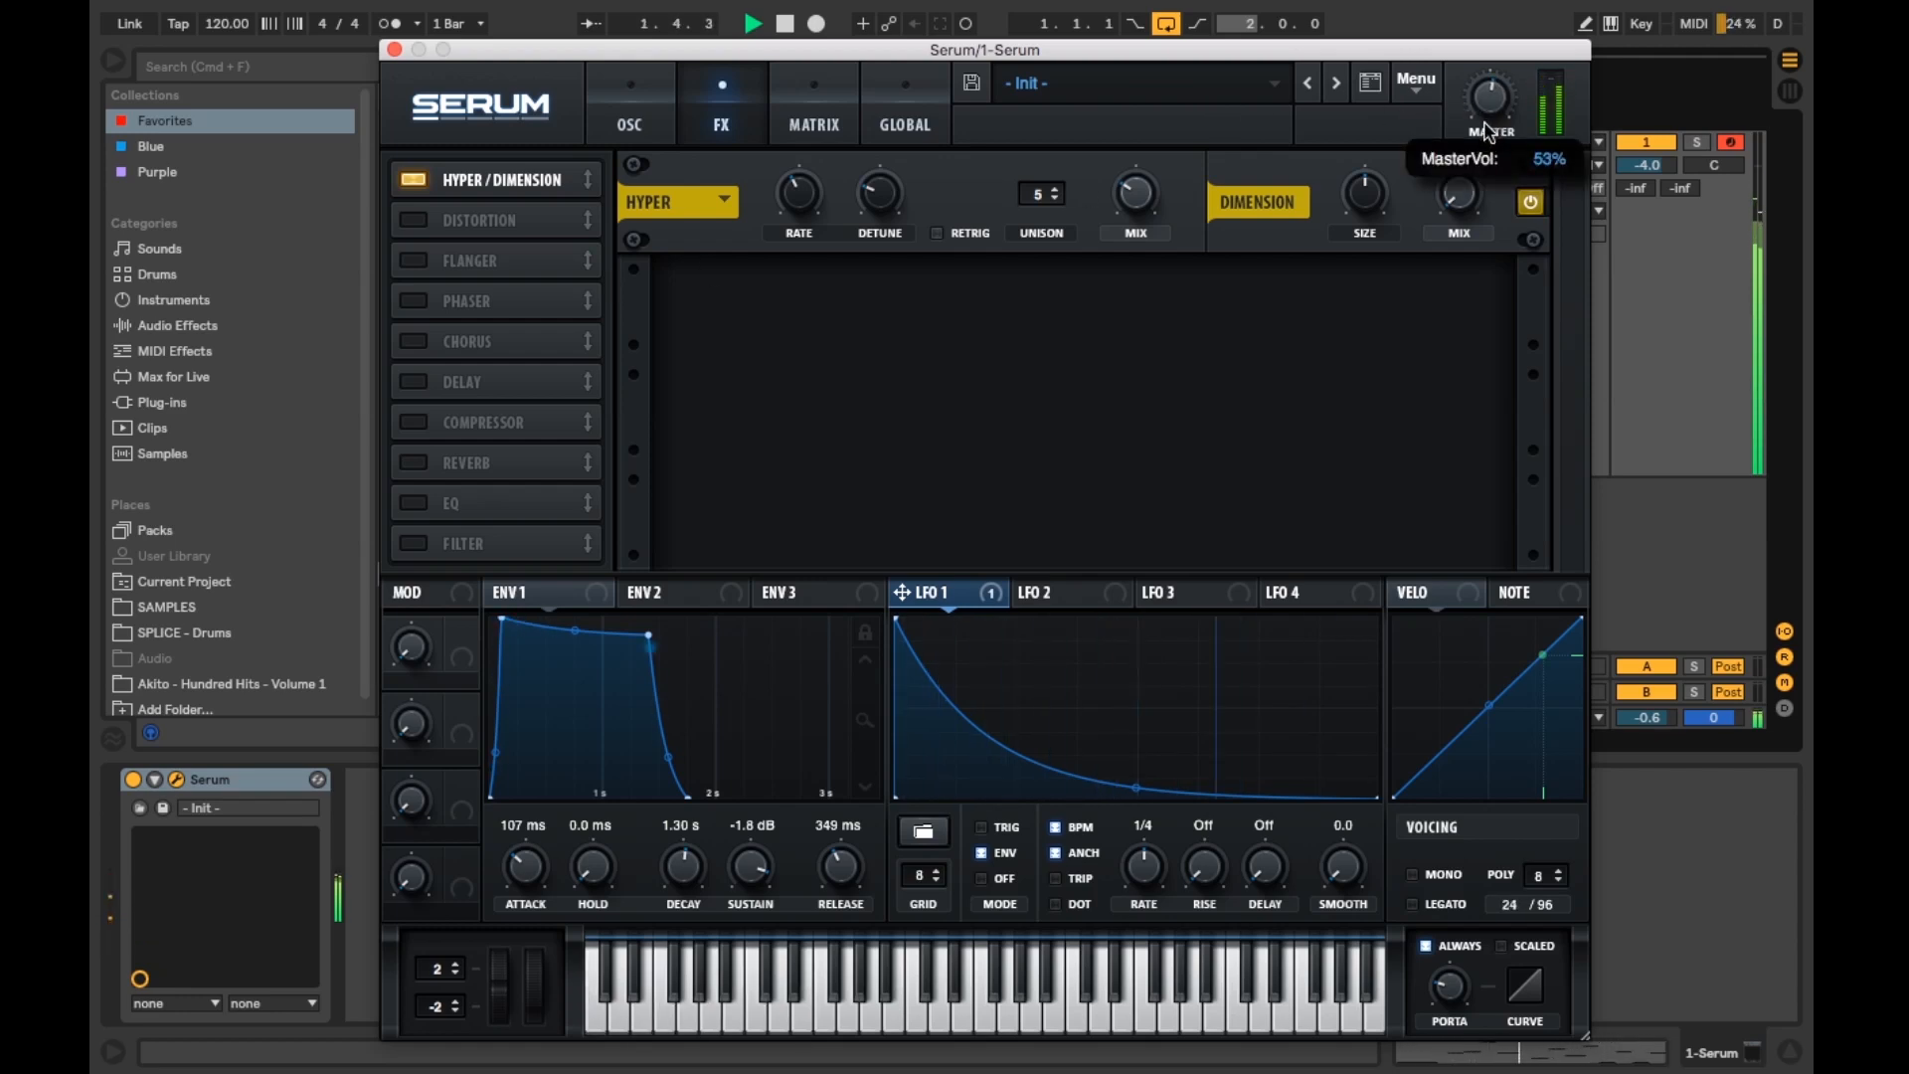
{"action": "mouse_move", "coordinate": [1136, 204]}
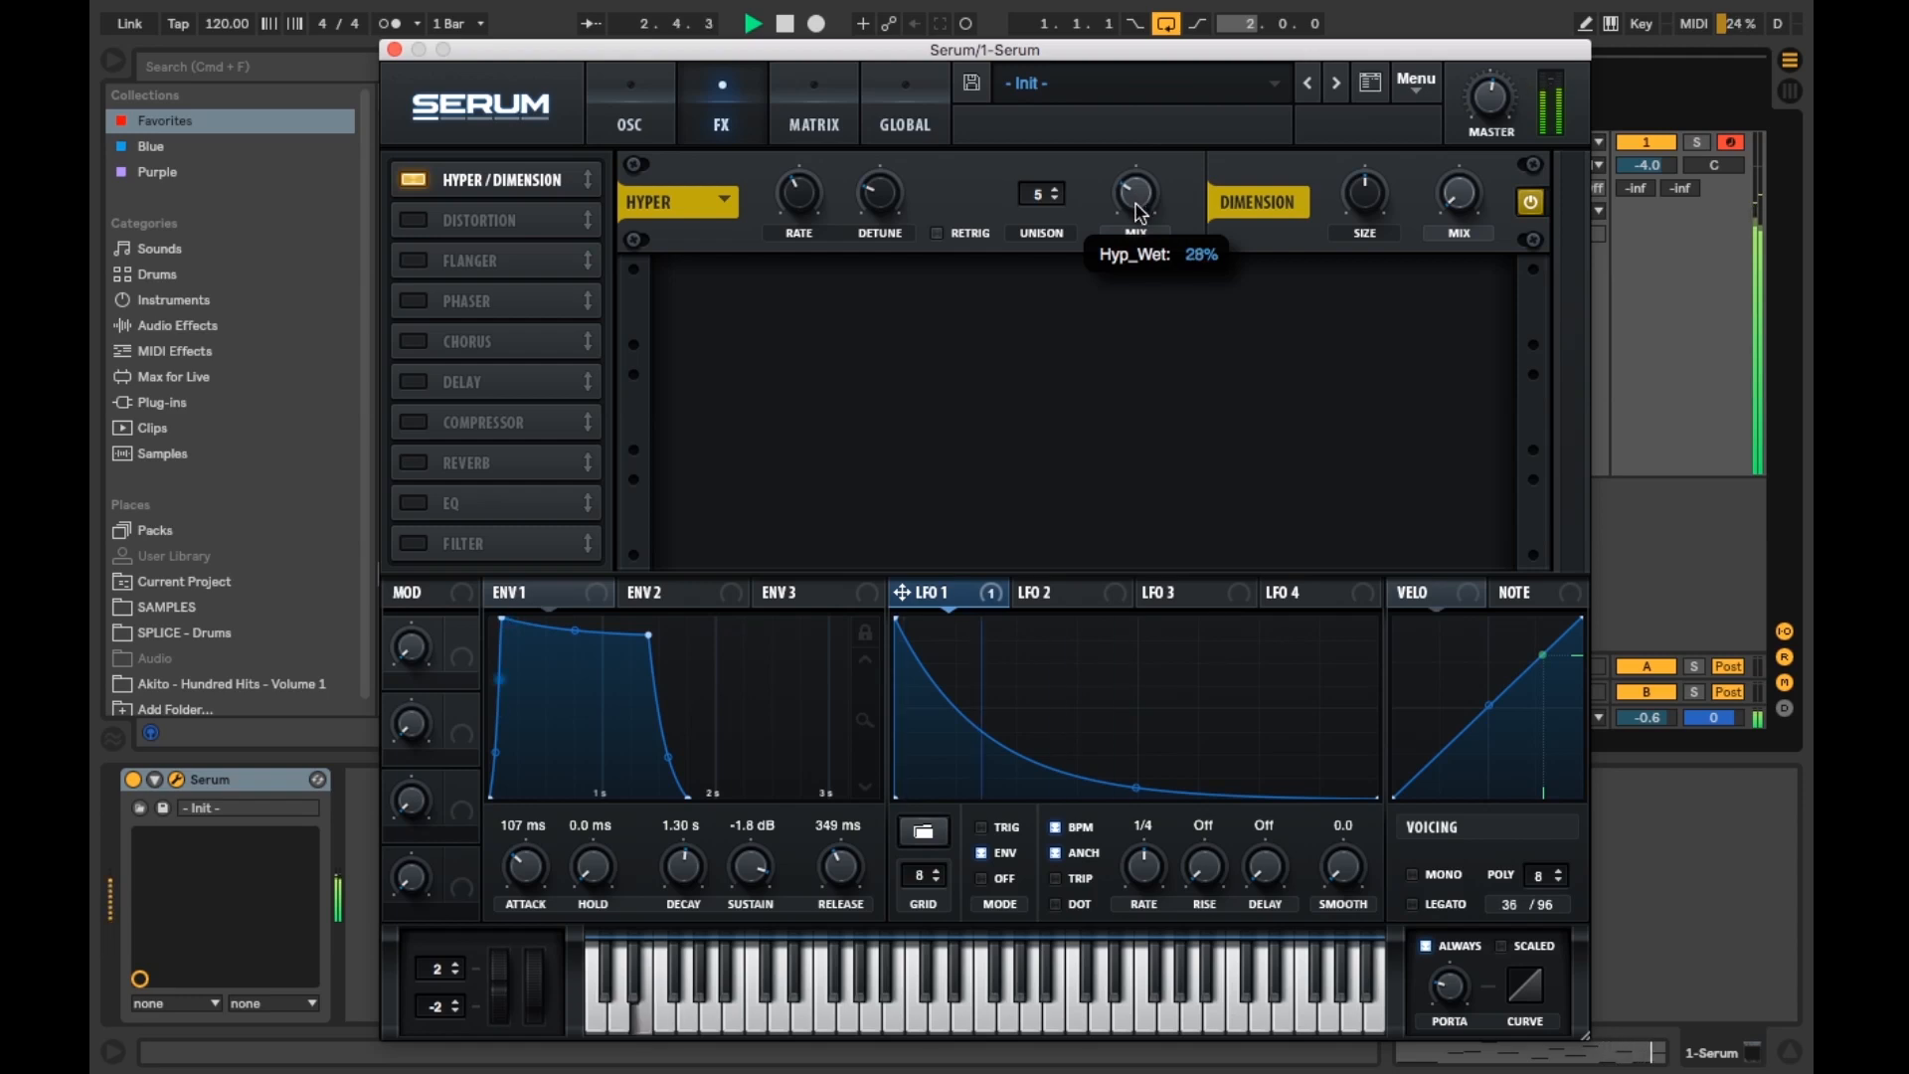
{"action": "key", "text": "space"}
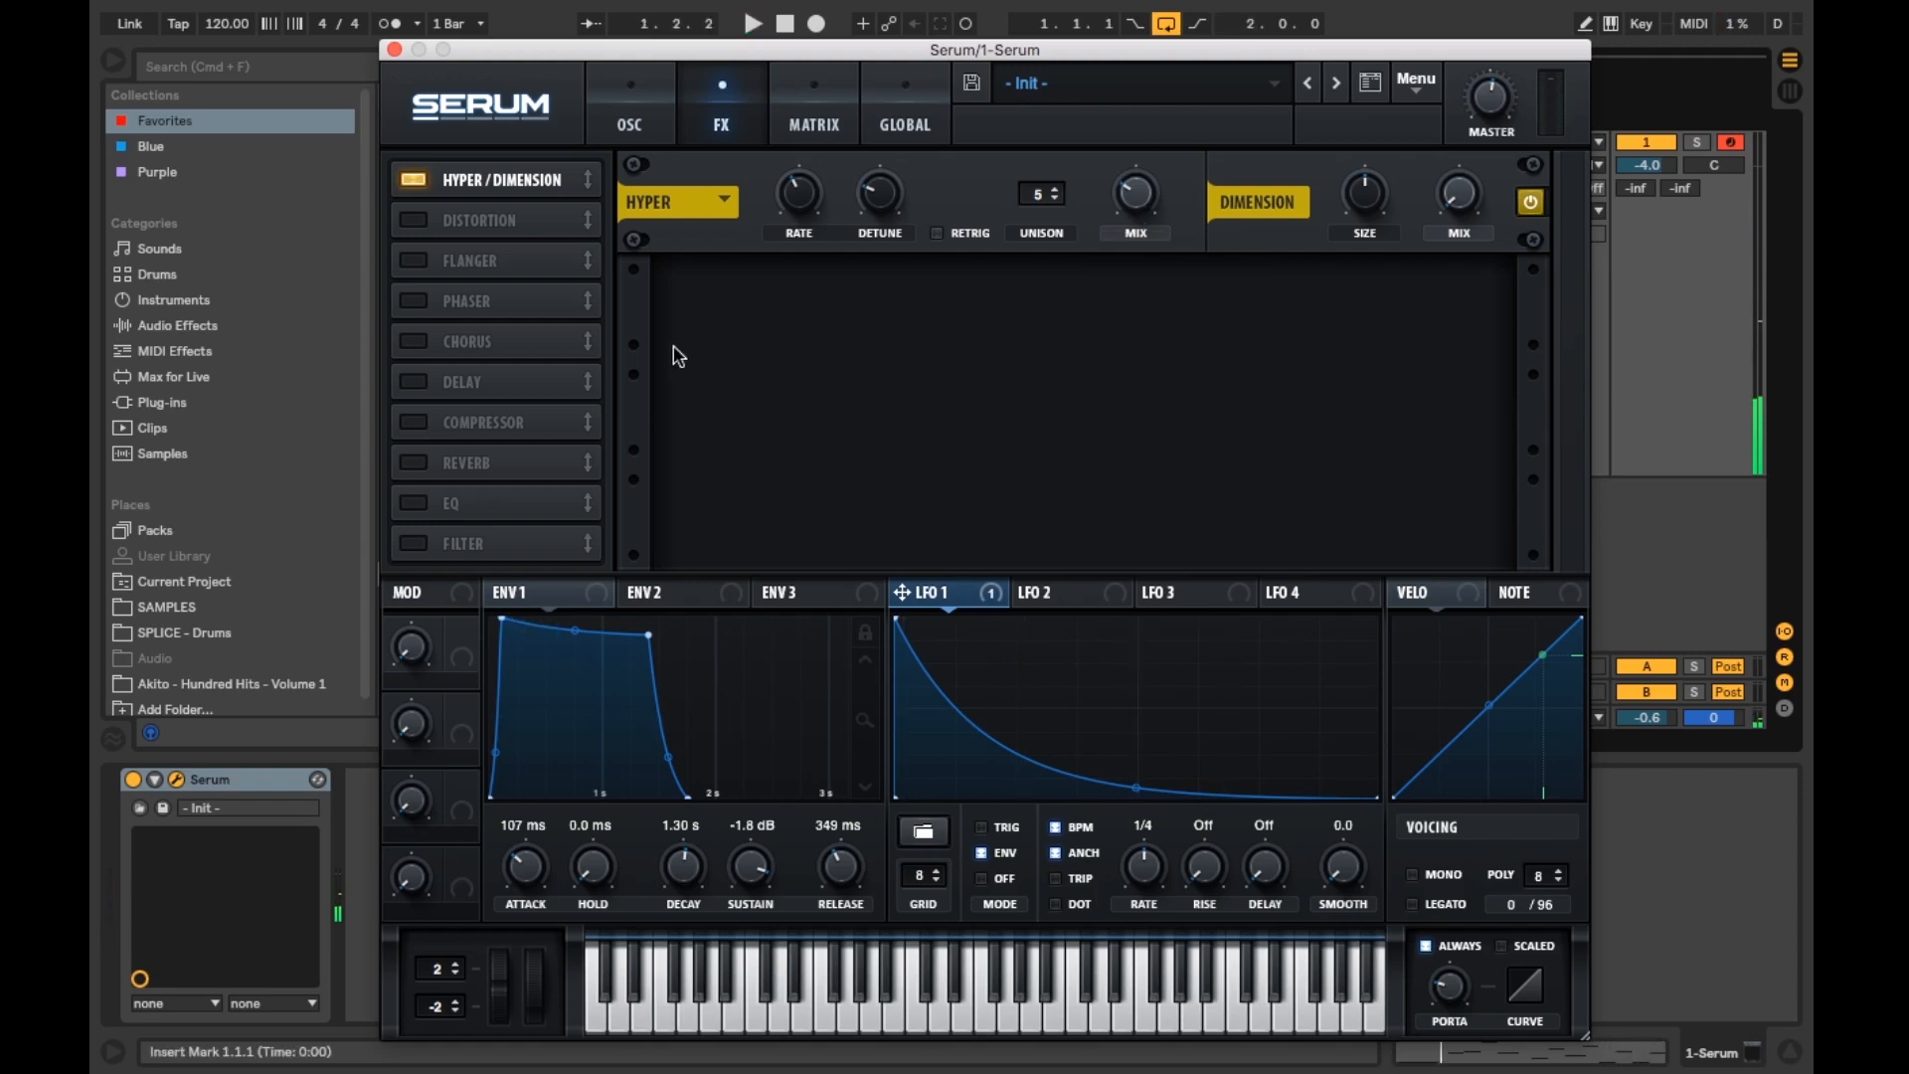
Step: Enable the EQ effect and move it to the top of the effects chain
{"action": "left_click", "coordinate": [413, 505]}
{"action": "left_click_drag", "start_coordinate": [480, 513], "coordinate": [545, 180]}
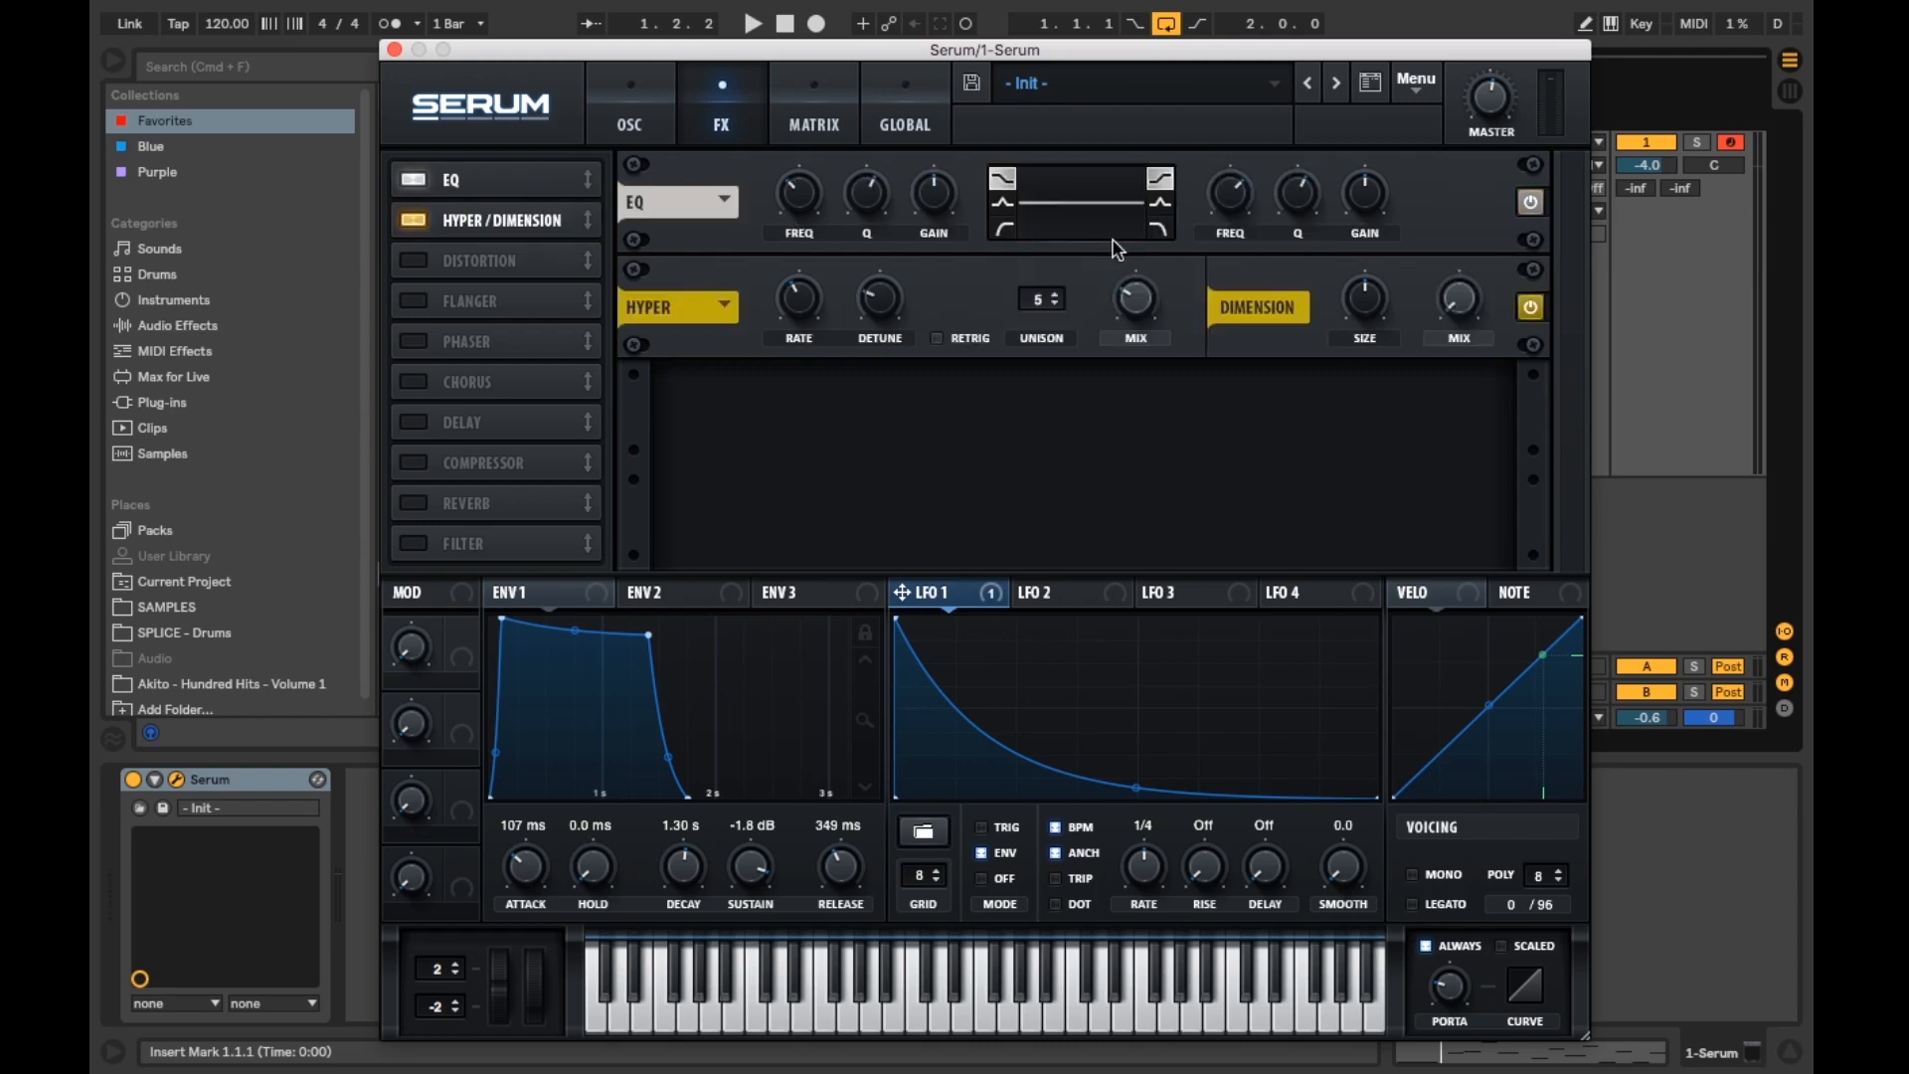
{"action": "mouse_move", "coordinate": [1364, 212]}
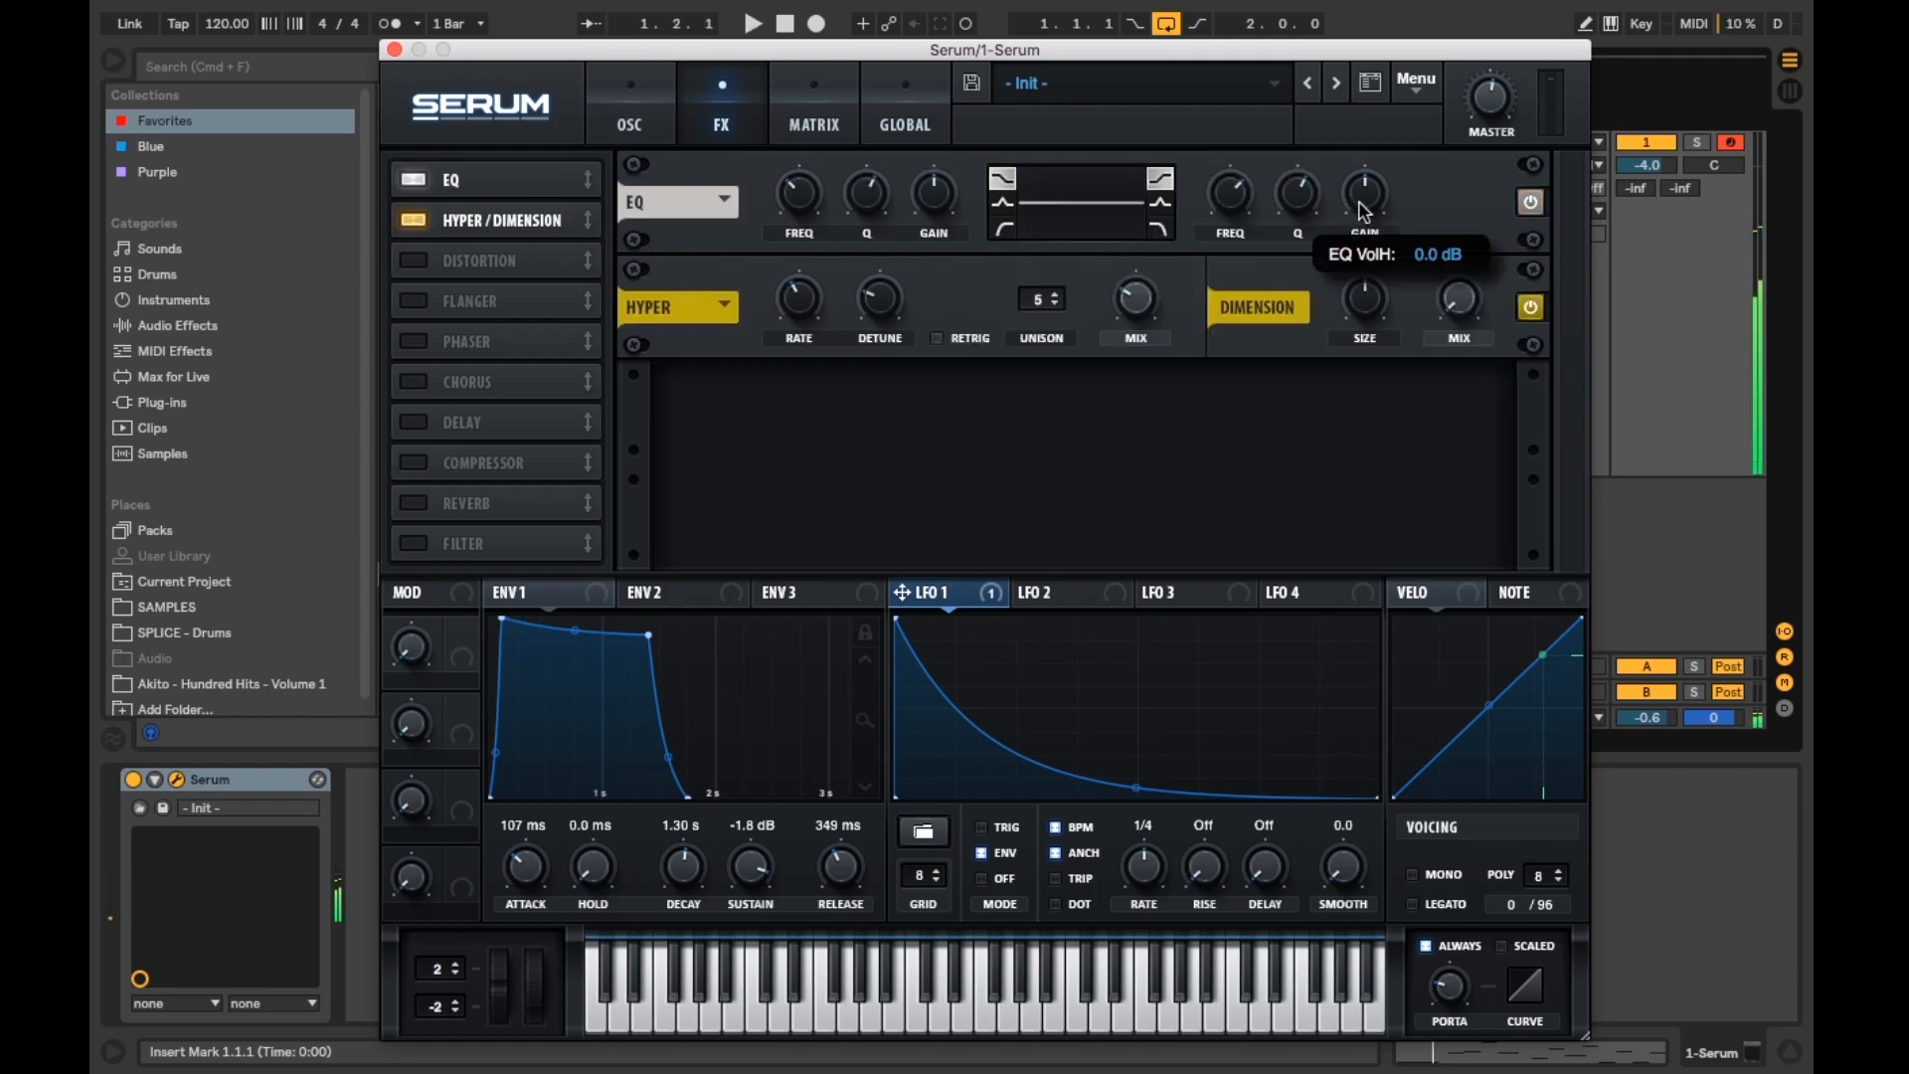
Step: Raise the EQ's high band gain to 7.8 dB while the clip plays
{"action": "key", "text": "space"}
{"action": "left_click_drag", "start_coordinate": [1359, 169], "coordinate": [1360, 167]}
{"action": "left_click_drag", "start_coordinate": [1240, 197], "coordinate": [1348, 182]}
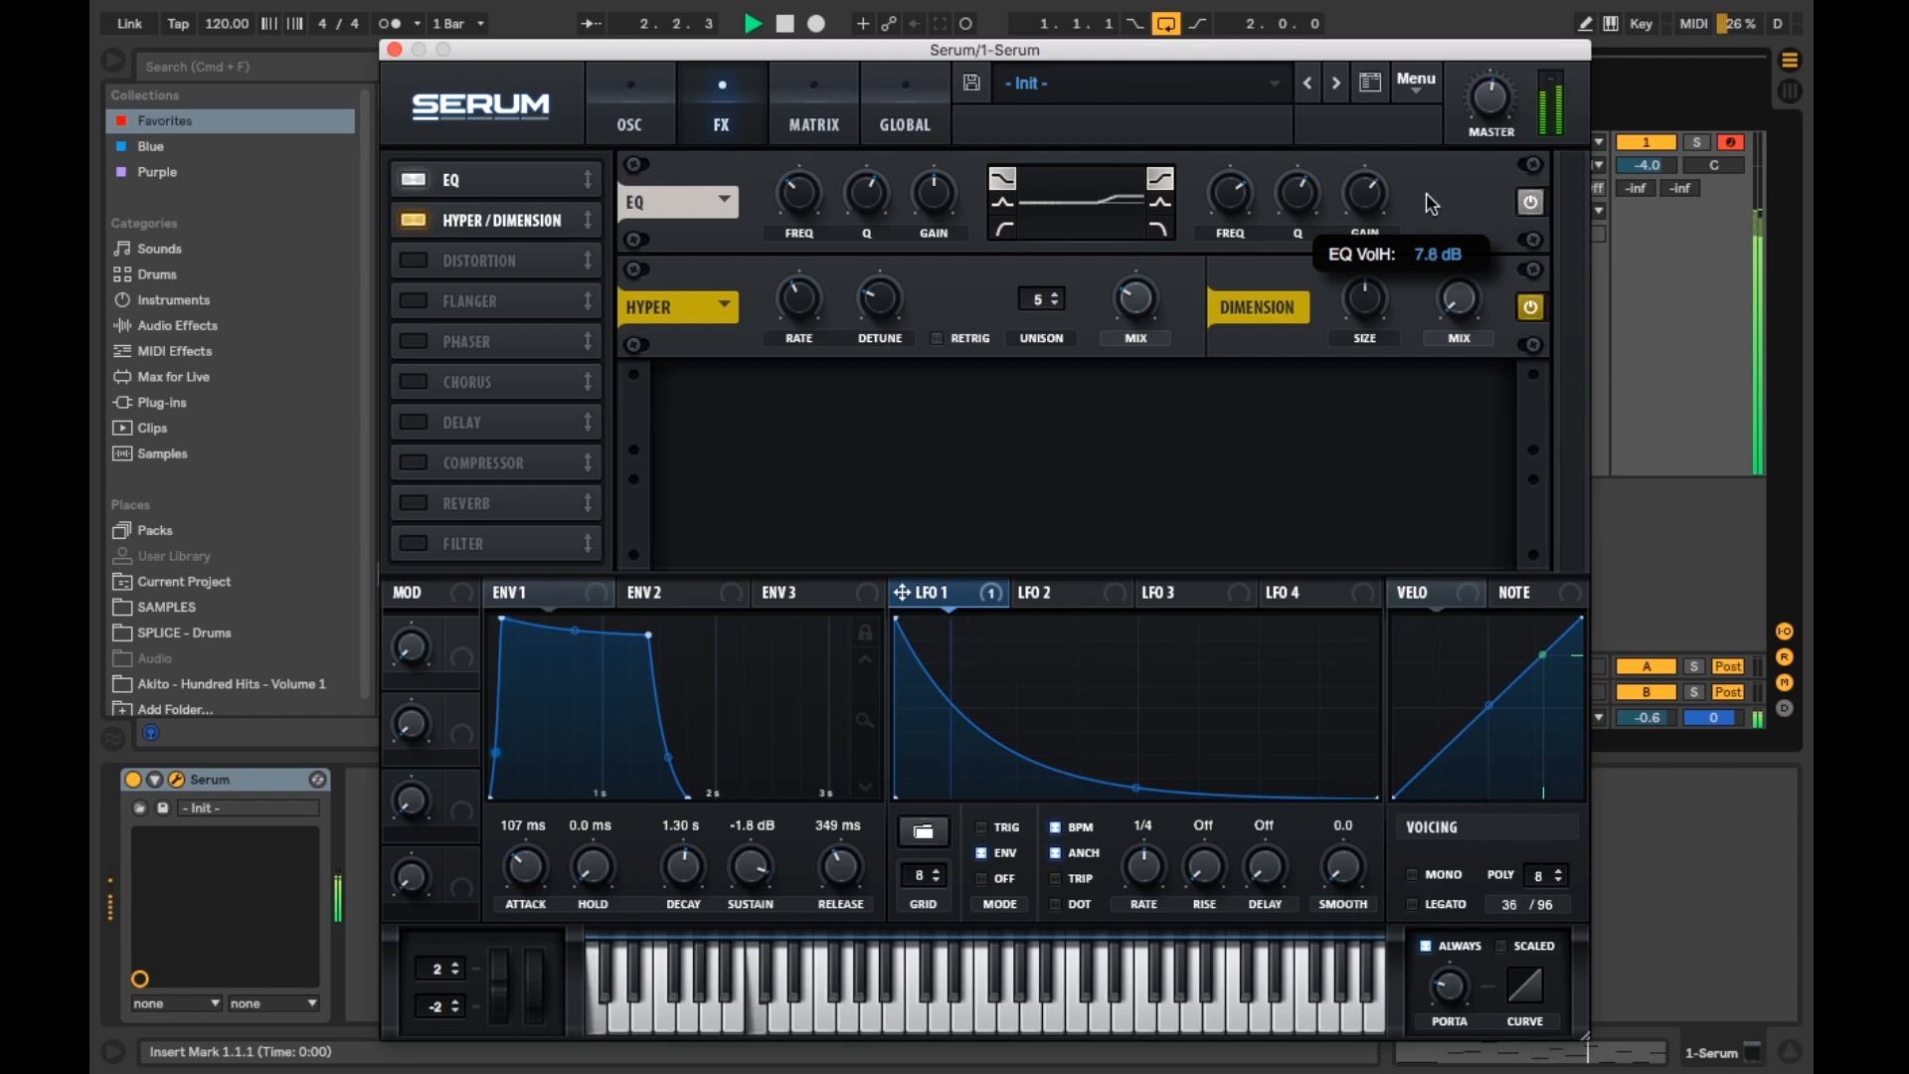
{"action": "left_click", "coordinate": [1532, 205]}
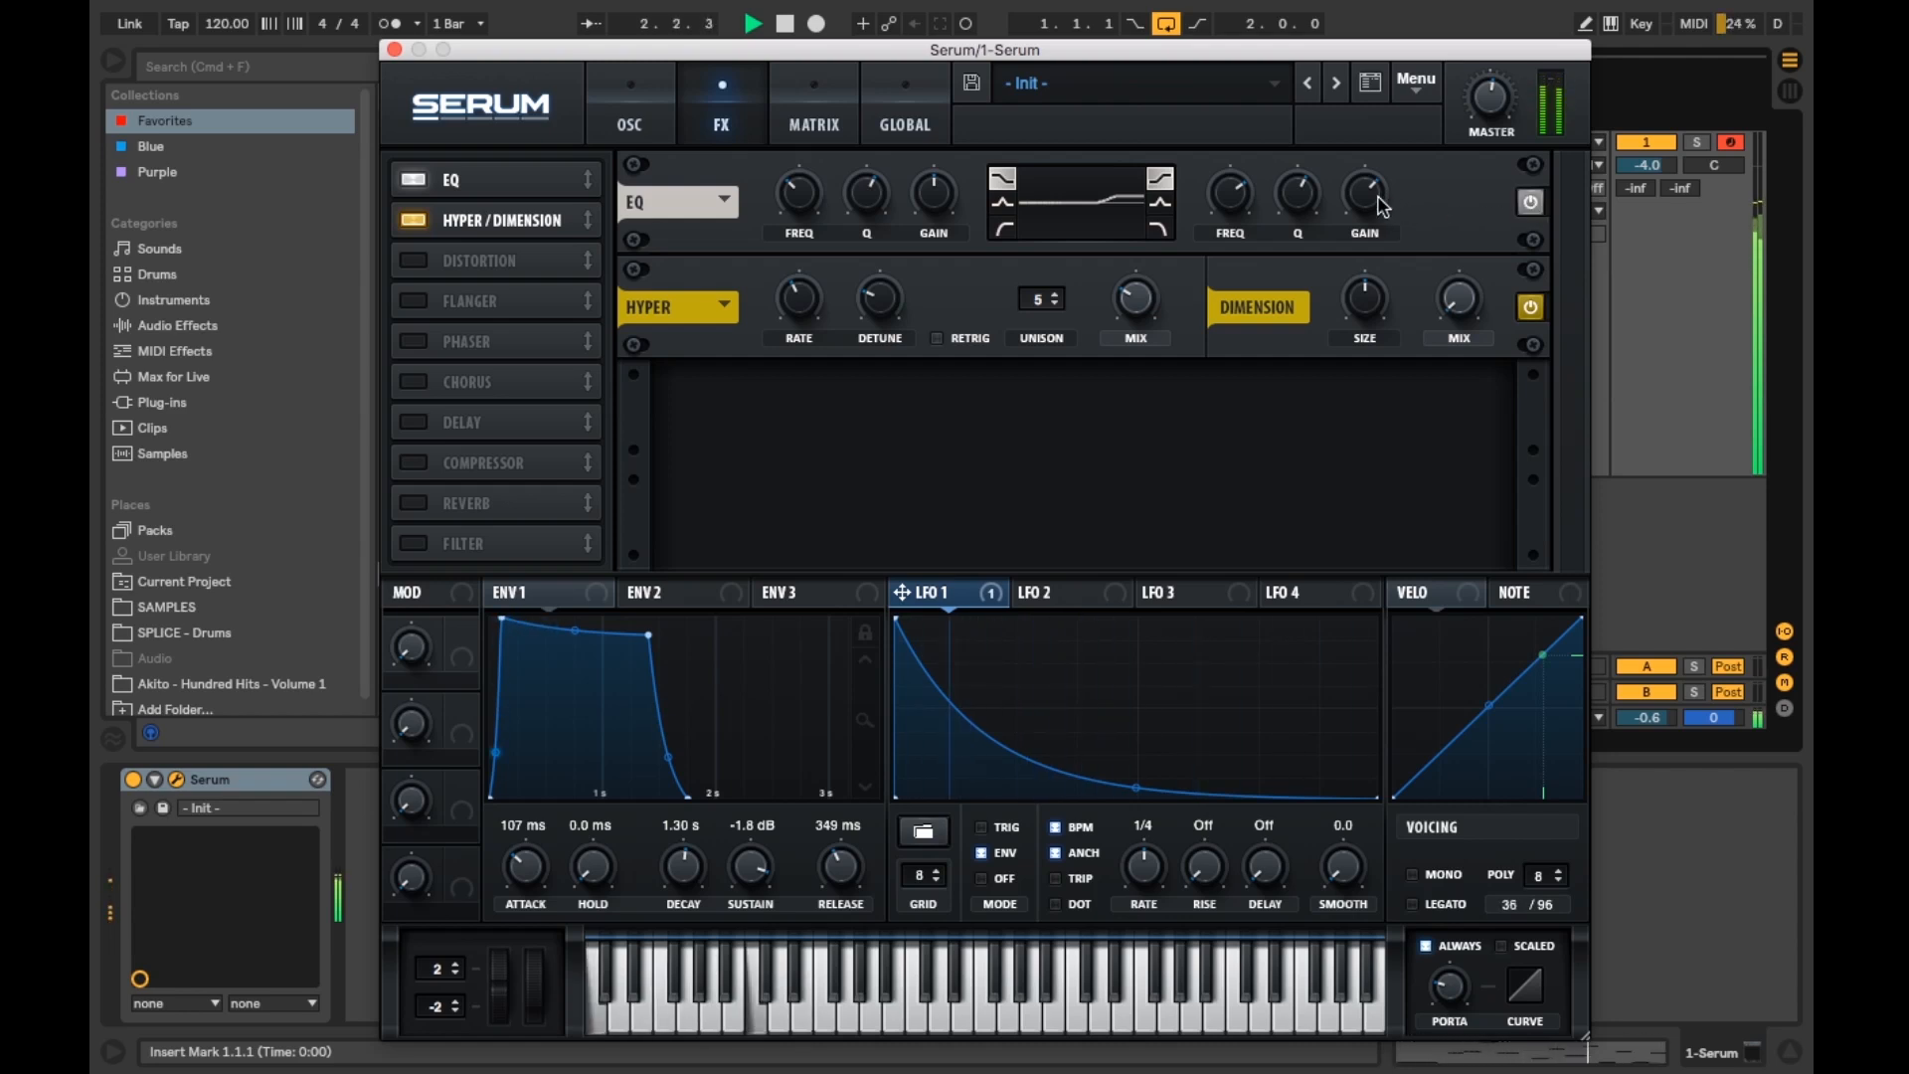
{"action": "mouse_move", "coordinate": [1382, 206]}
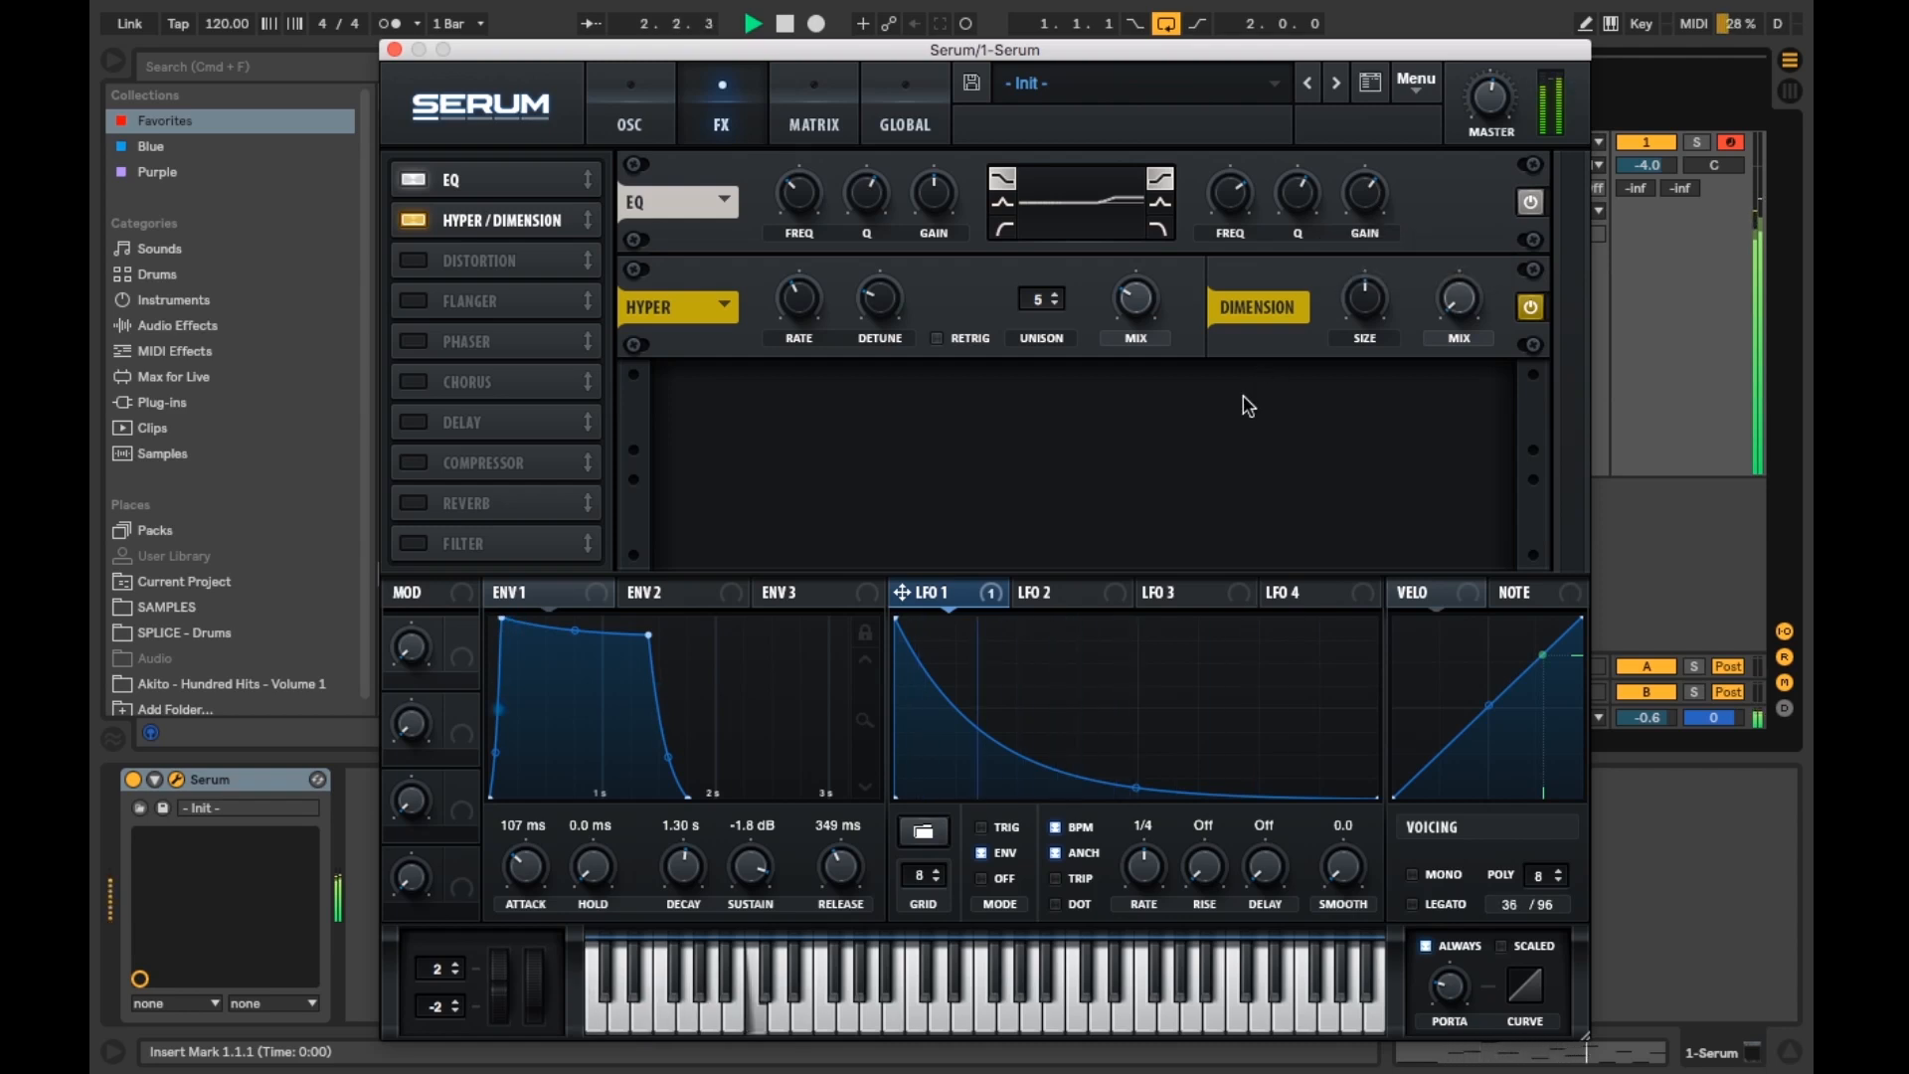
Step: Set oscillator B's warp mode to Remap 2 and adjust its warp amount
{"action": "left_click", "coordinate": [636, 89]}
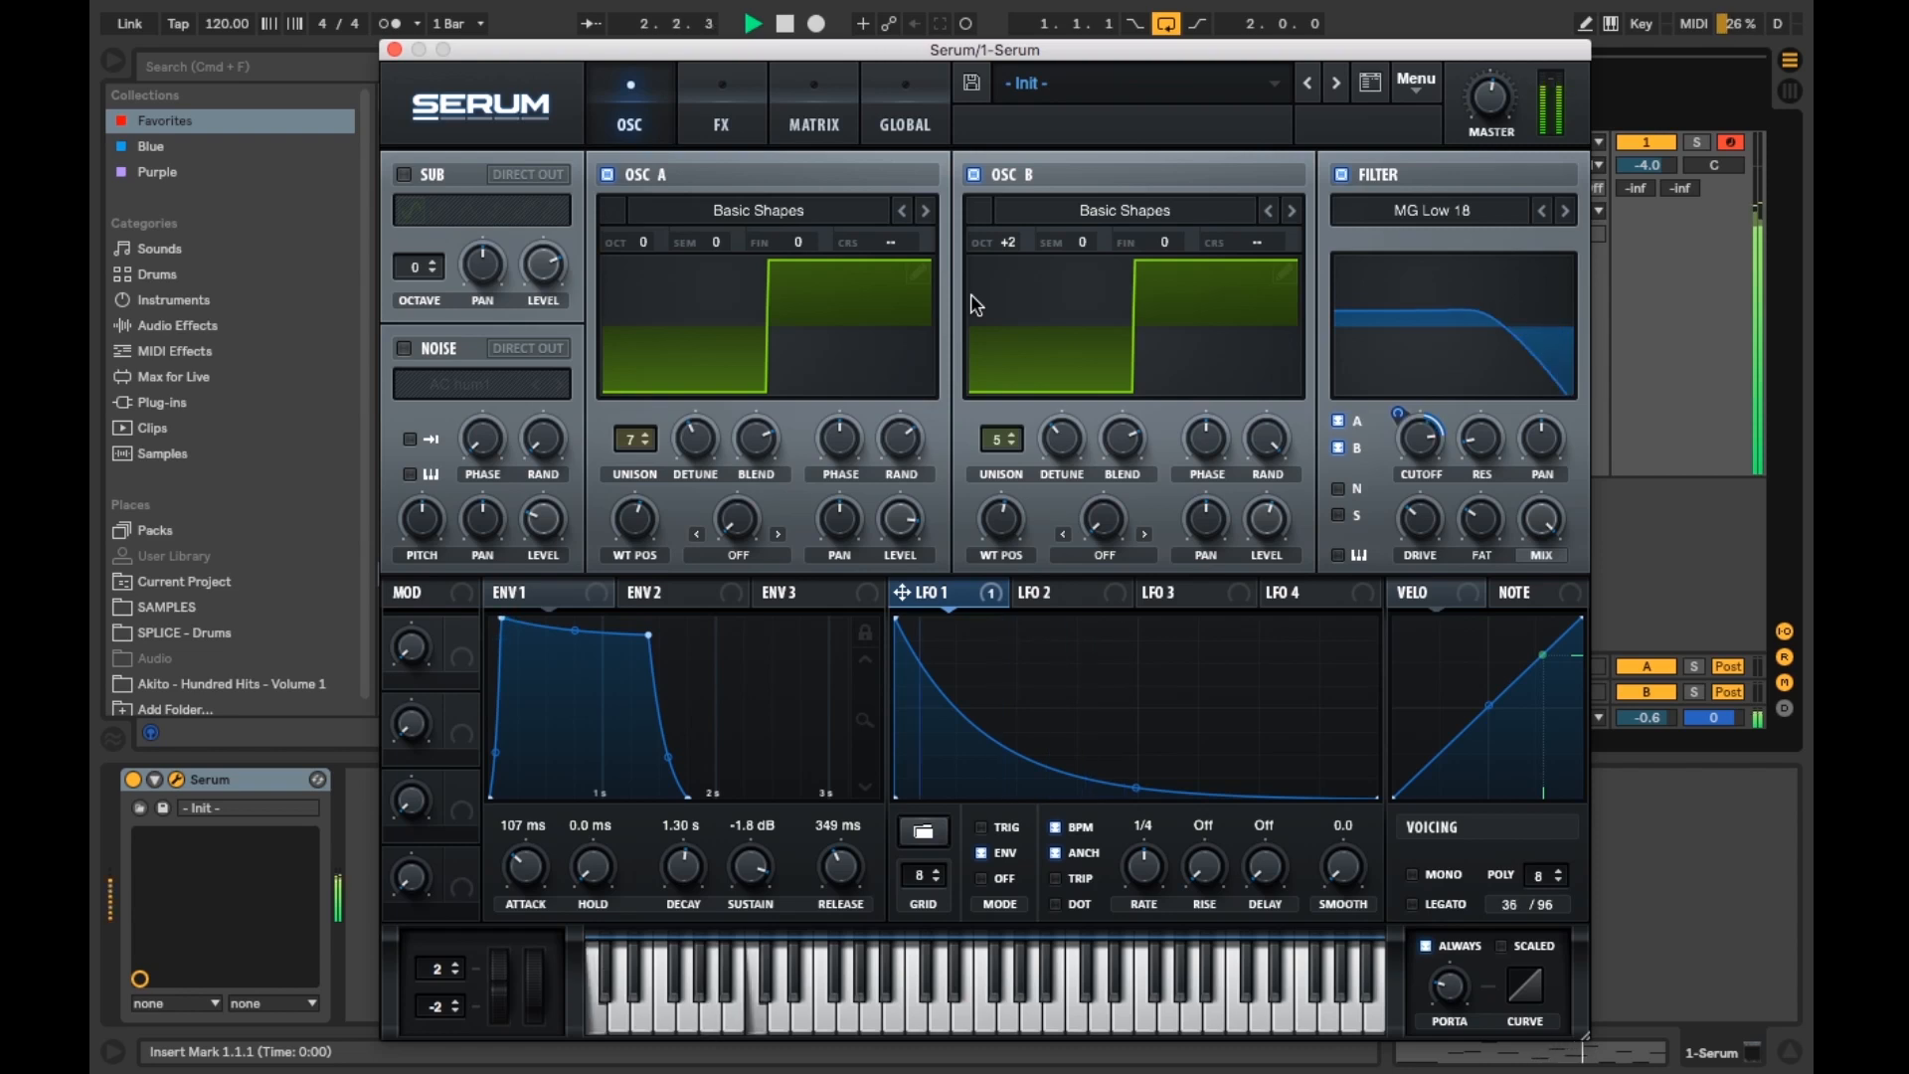
{"action": "left_click", "coordinate": [1098, 557]}
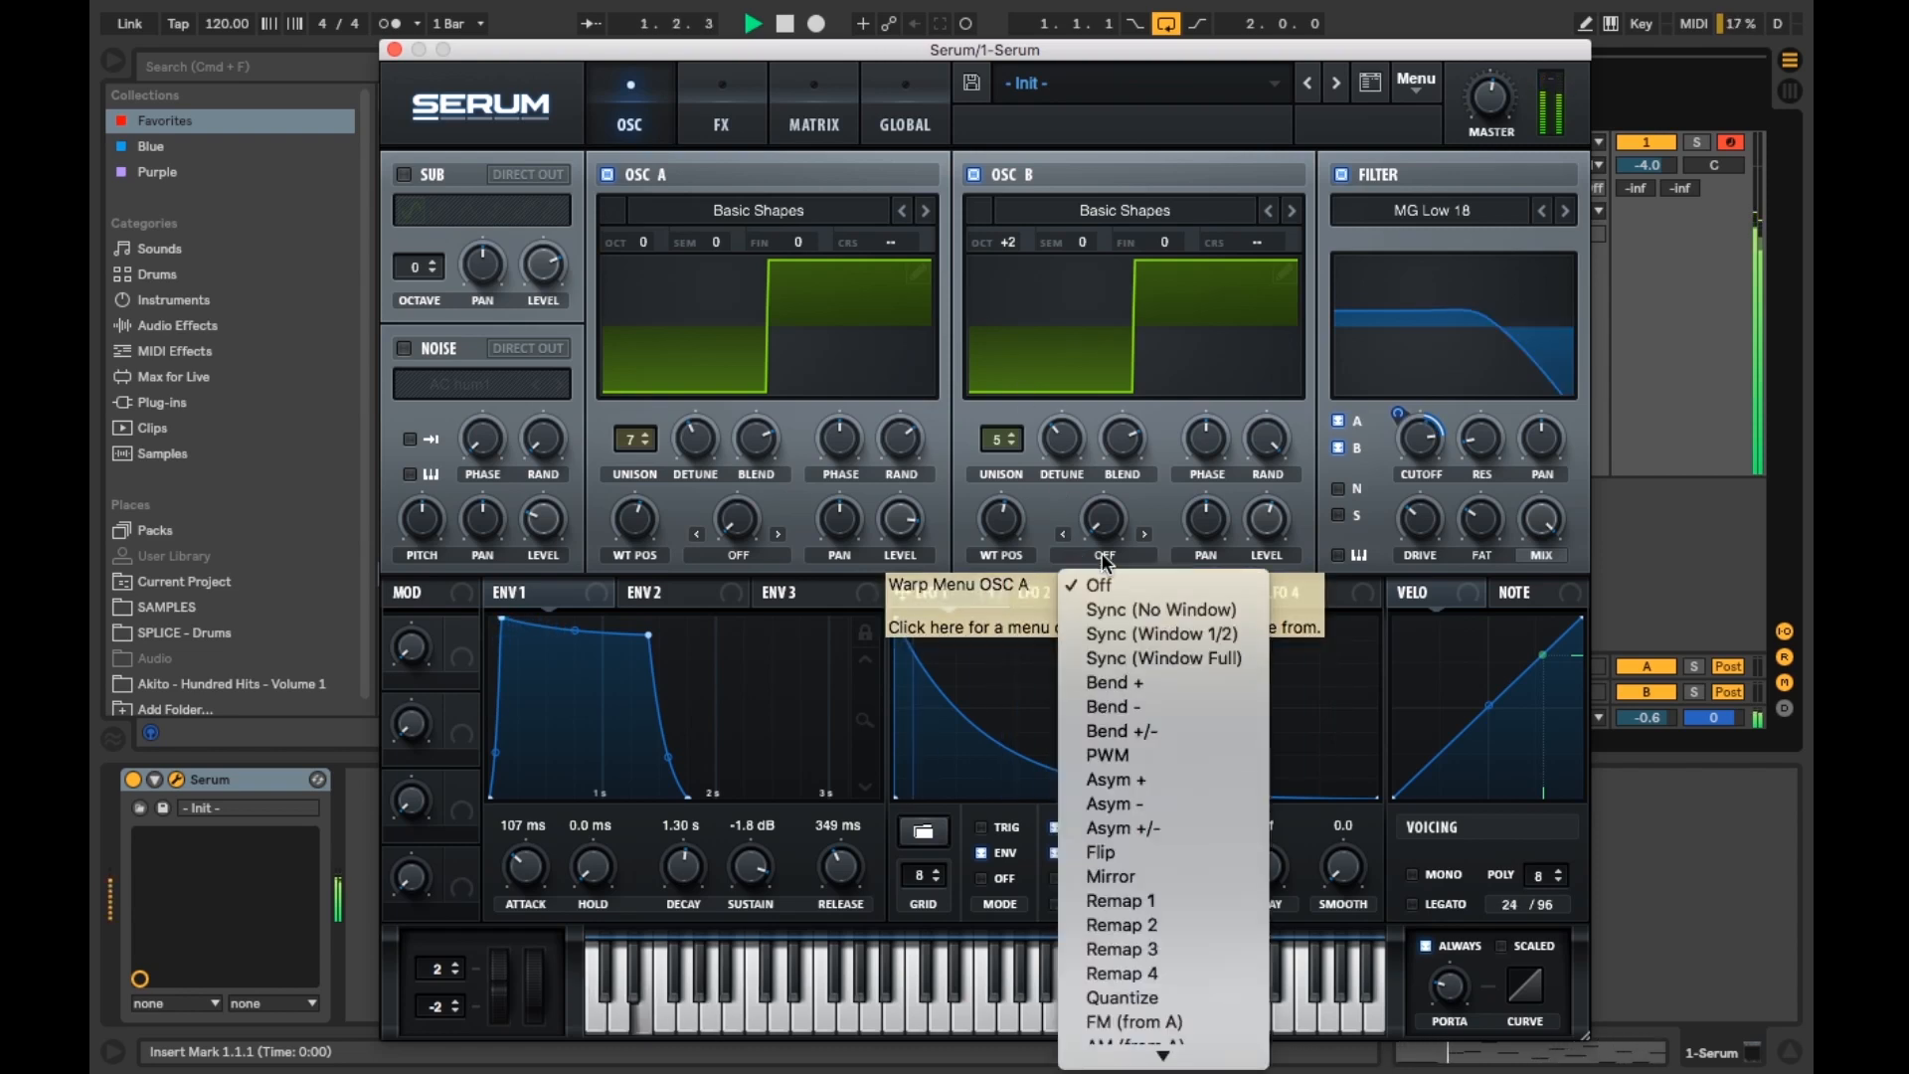
{"action": "left_click", "coordinate": [1148, 924]}
{"action": "left_click_drag", "start_coordinate": [1105, 524], "coordinate": [1084, 606]}
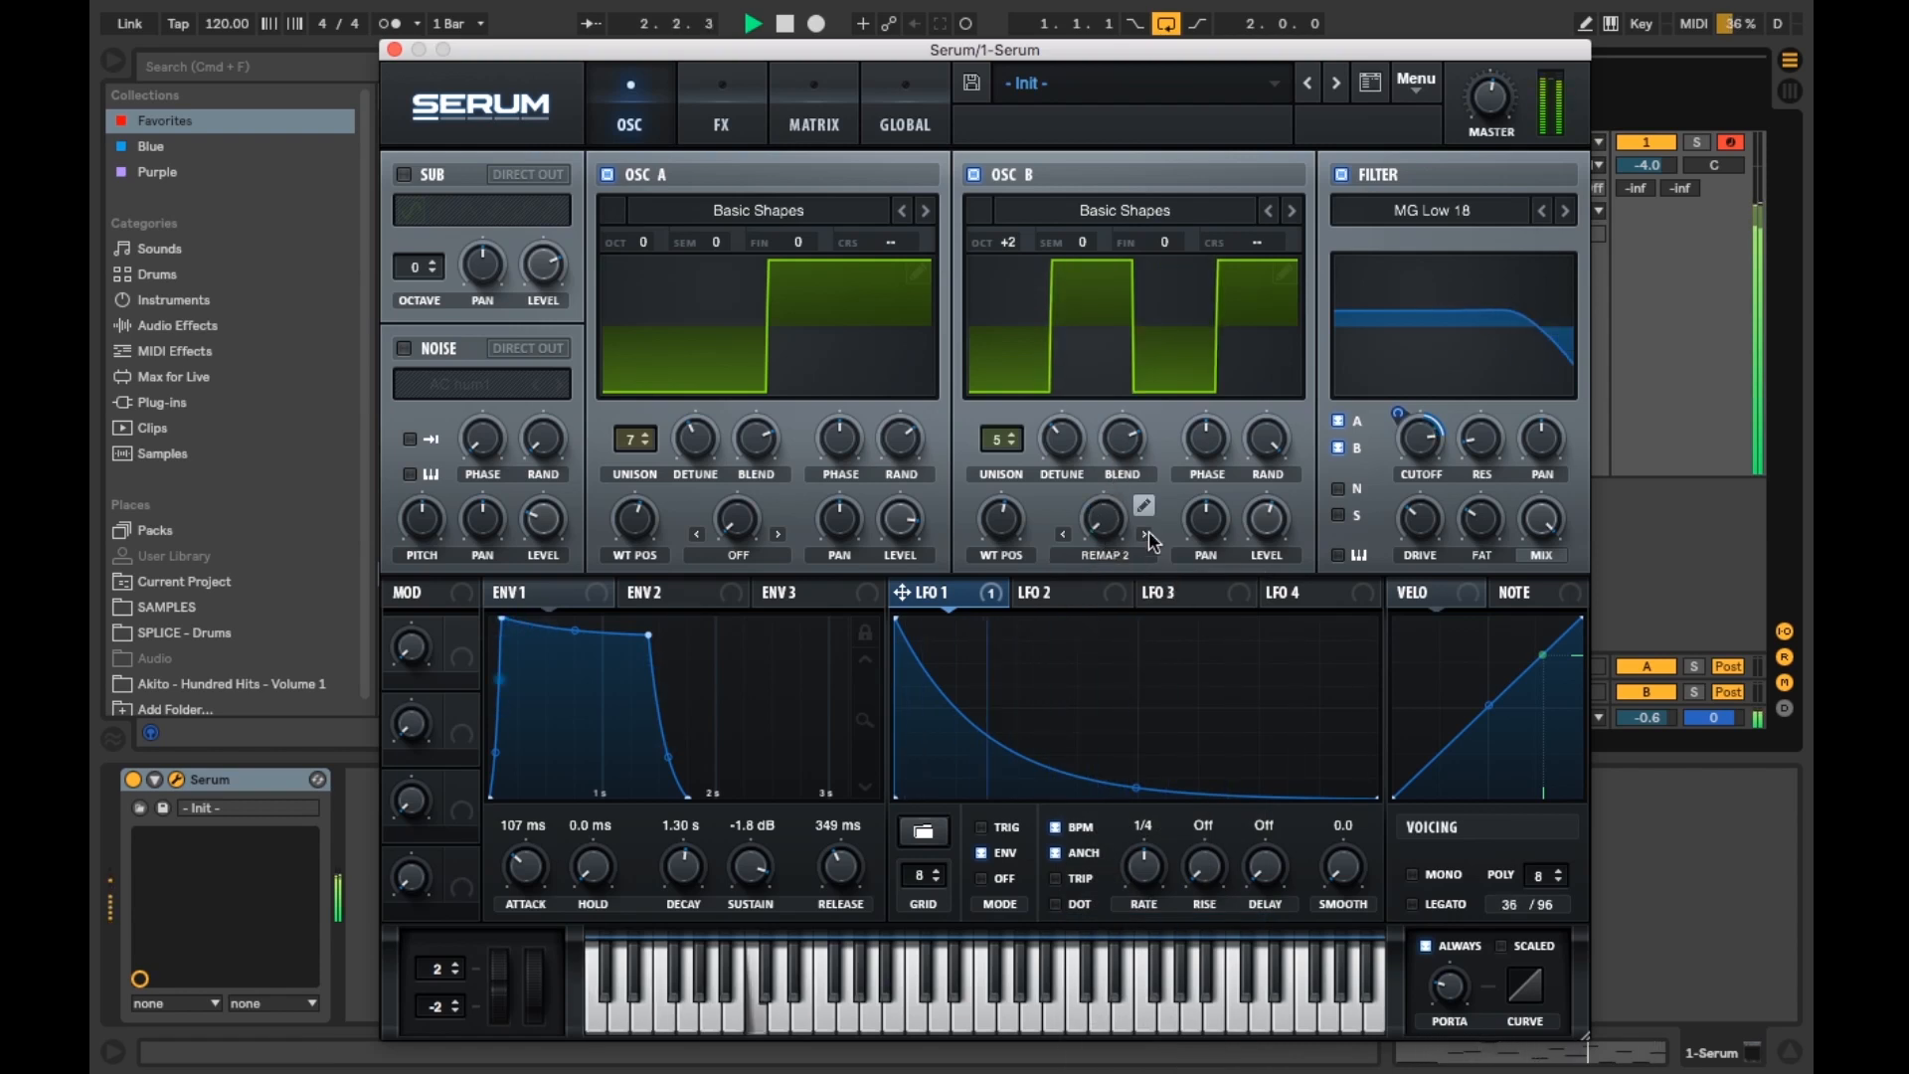
Step: Step through oscillator B's warp modes and switch its warp mode to Off
{"action": "left_click", "coordinate": [1145, 534]}
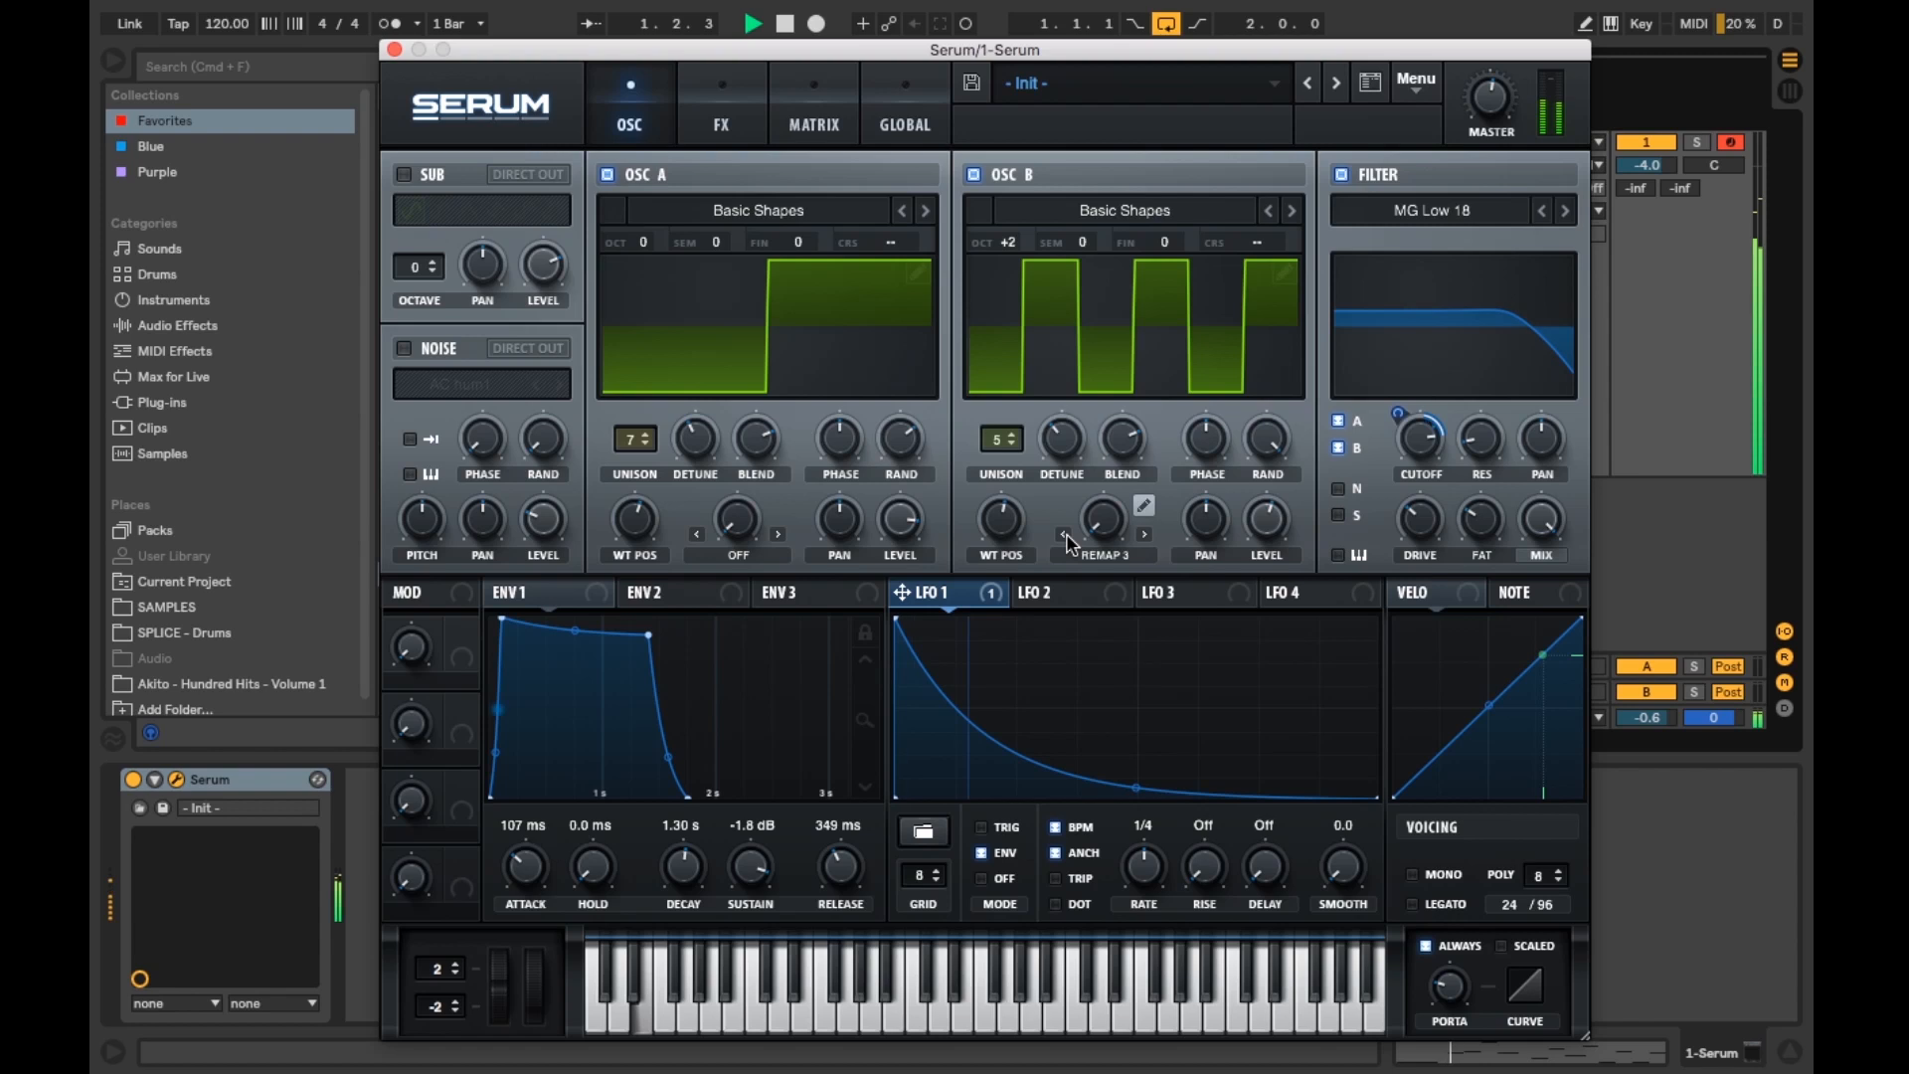
{"action": "left_click", "coordinate": [1064, 534]}
{"action": "left_click", "coordinate": [1063, 535]}
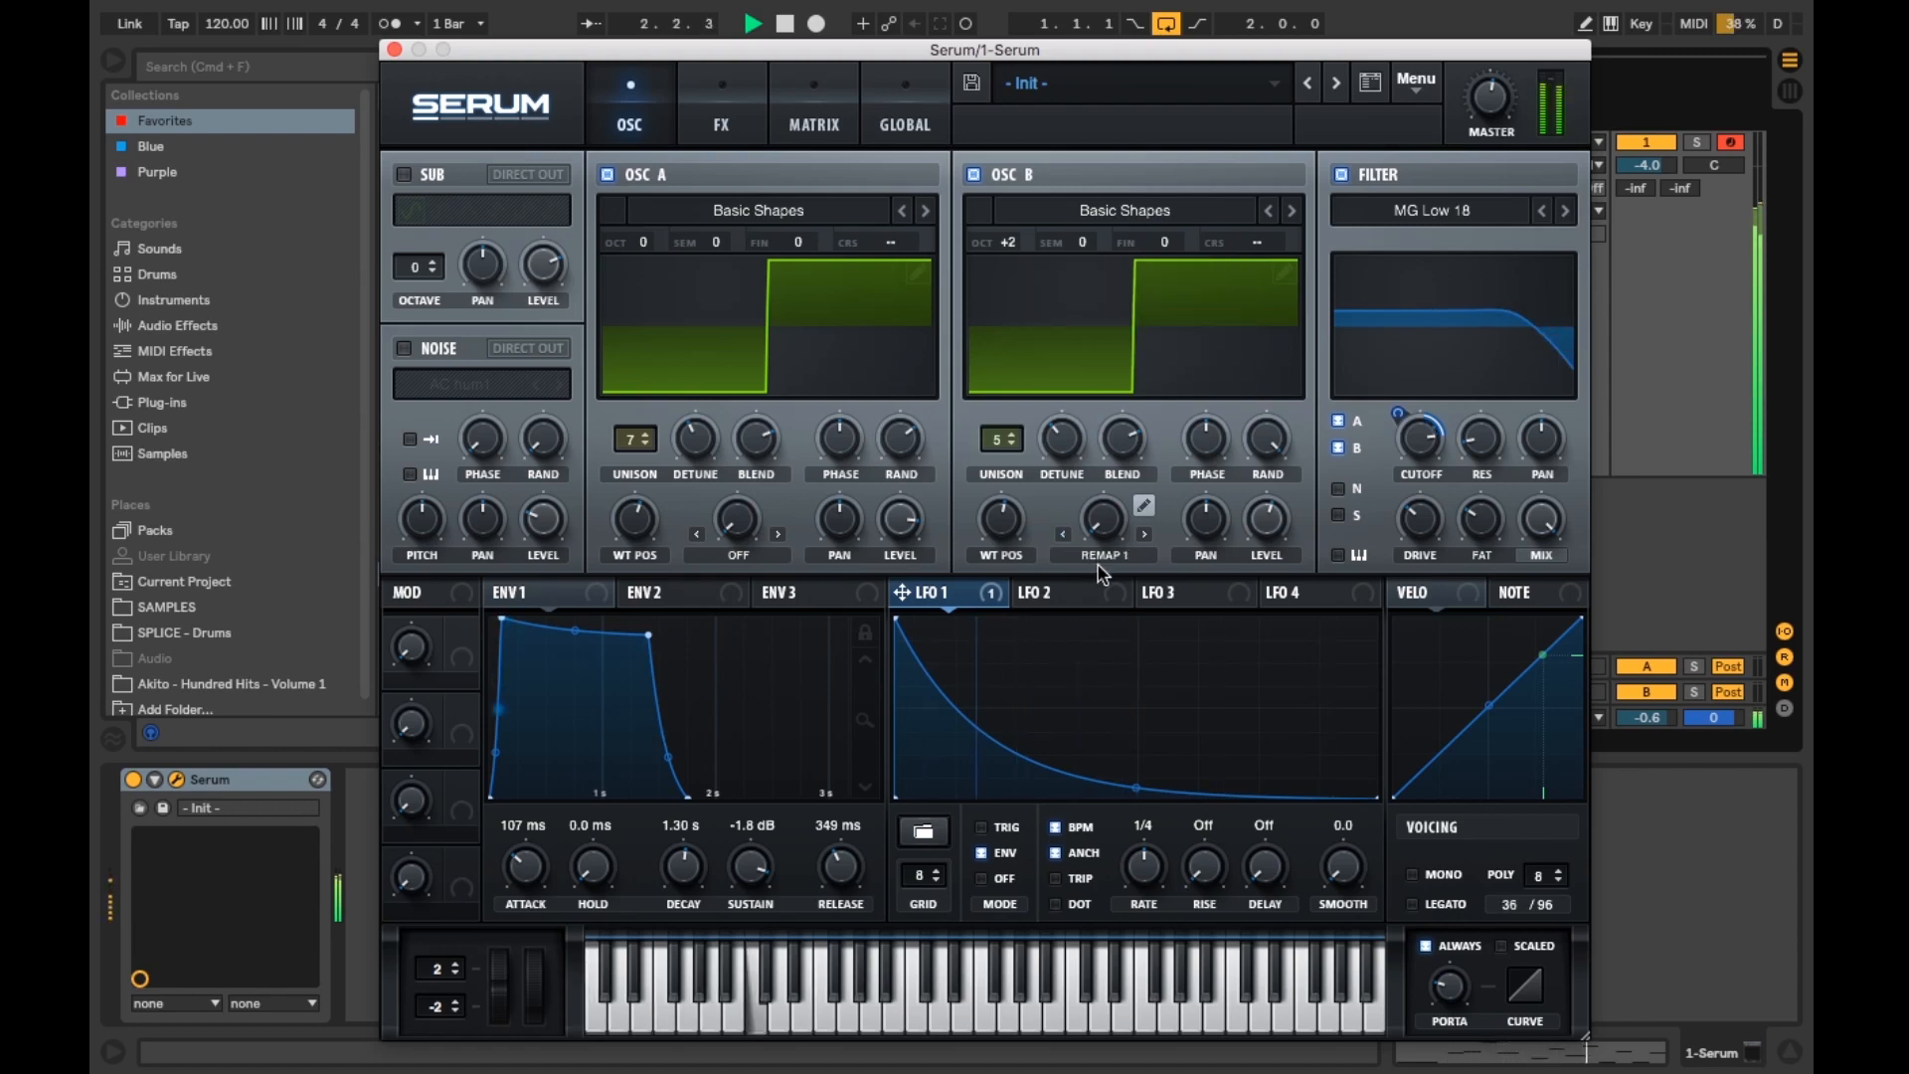
{"action": "left_click", "coordinate": [1103, 557]}
{"action": "left_click", "coordinate": [1101, 584]}
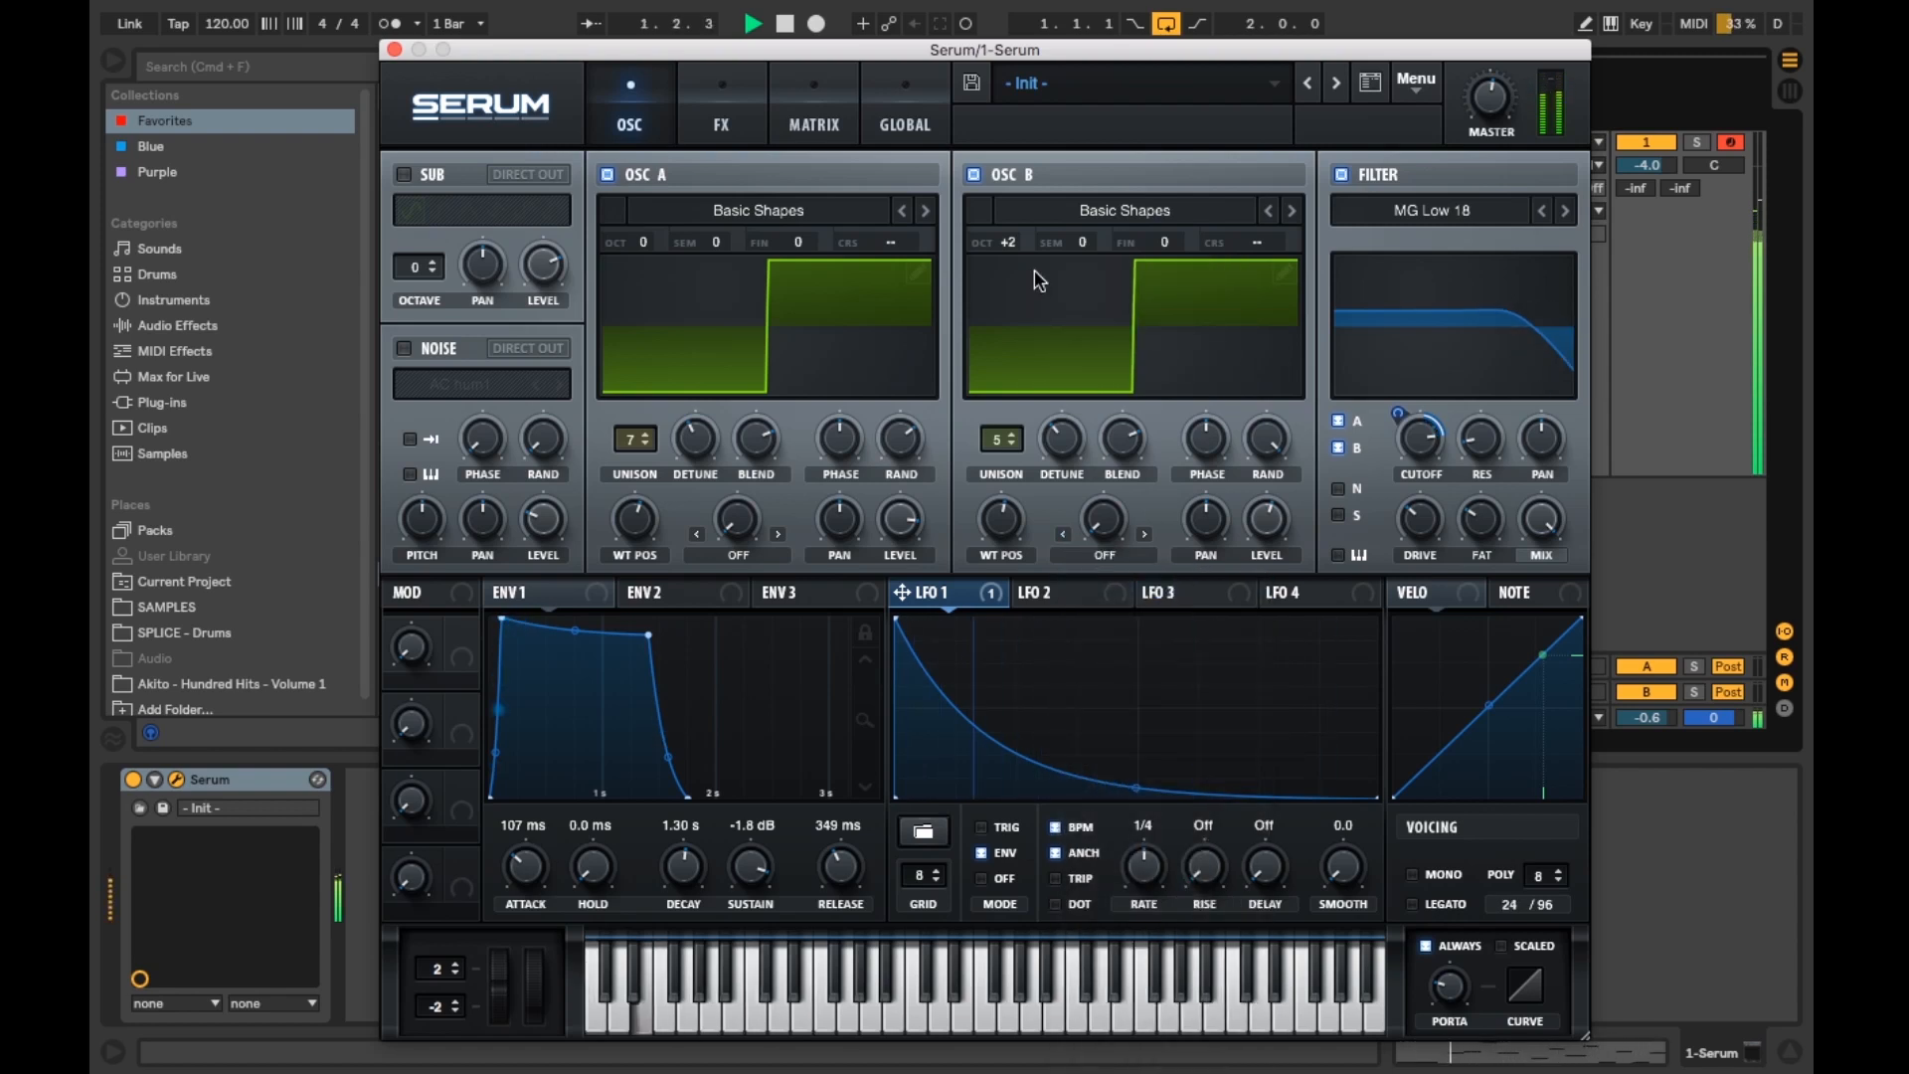
Step: Audition oscillator B at +3 octaves, return it to +2 octaves, and stop playback
{"action": "left_click_drag", "start_coordinate": [1018, 250], "coordinate": [1027, 204]}
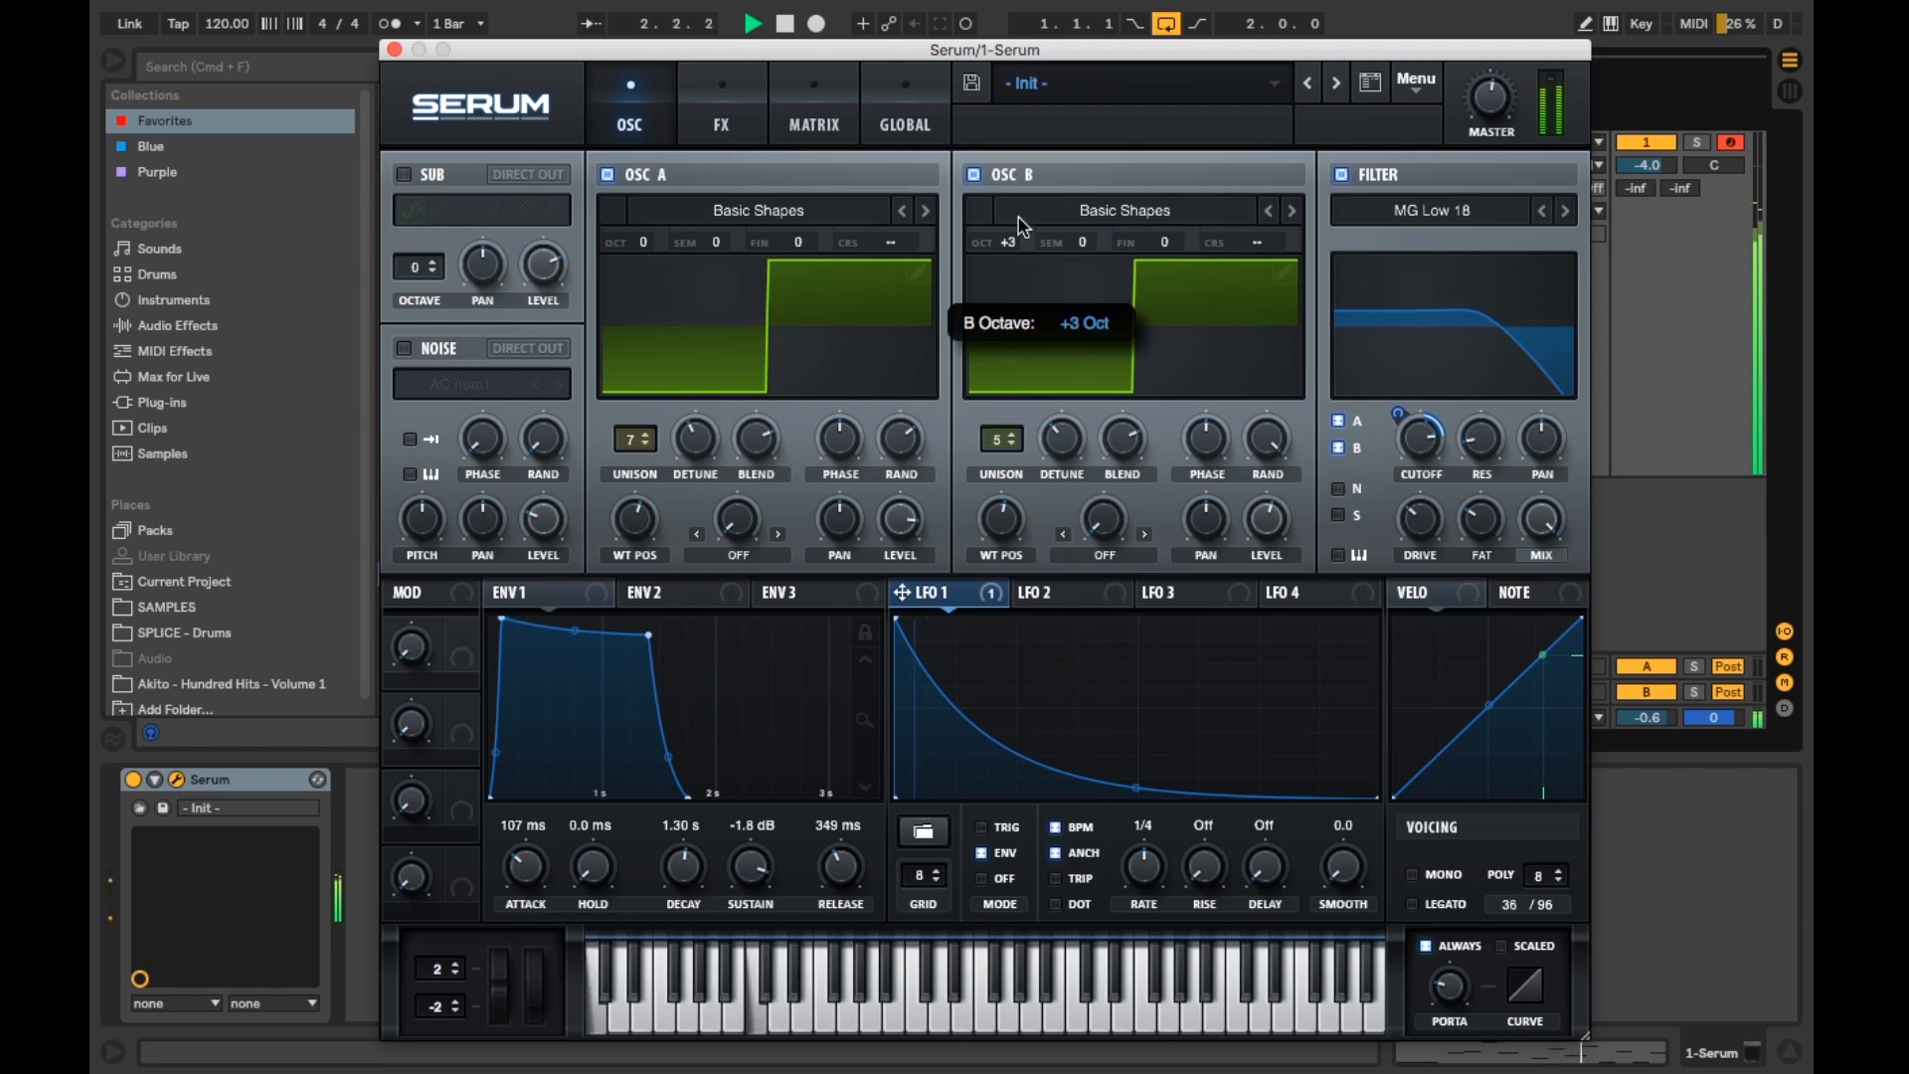
{"action": "left_click_drag", "start_coordinate": [1026, 182], "coordinate": [1022, 242]}
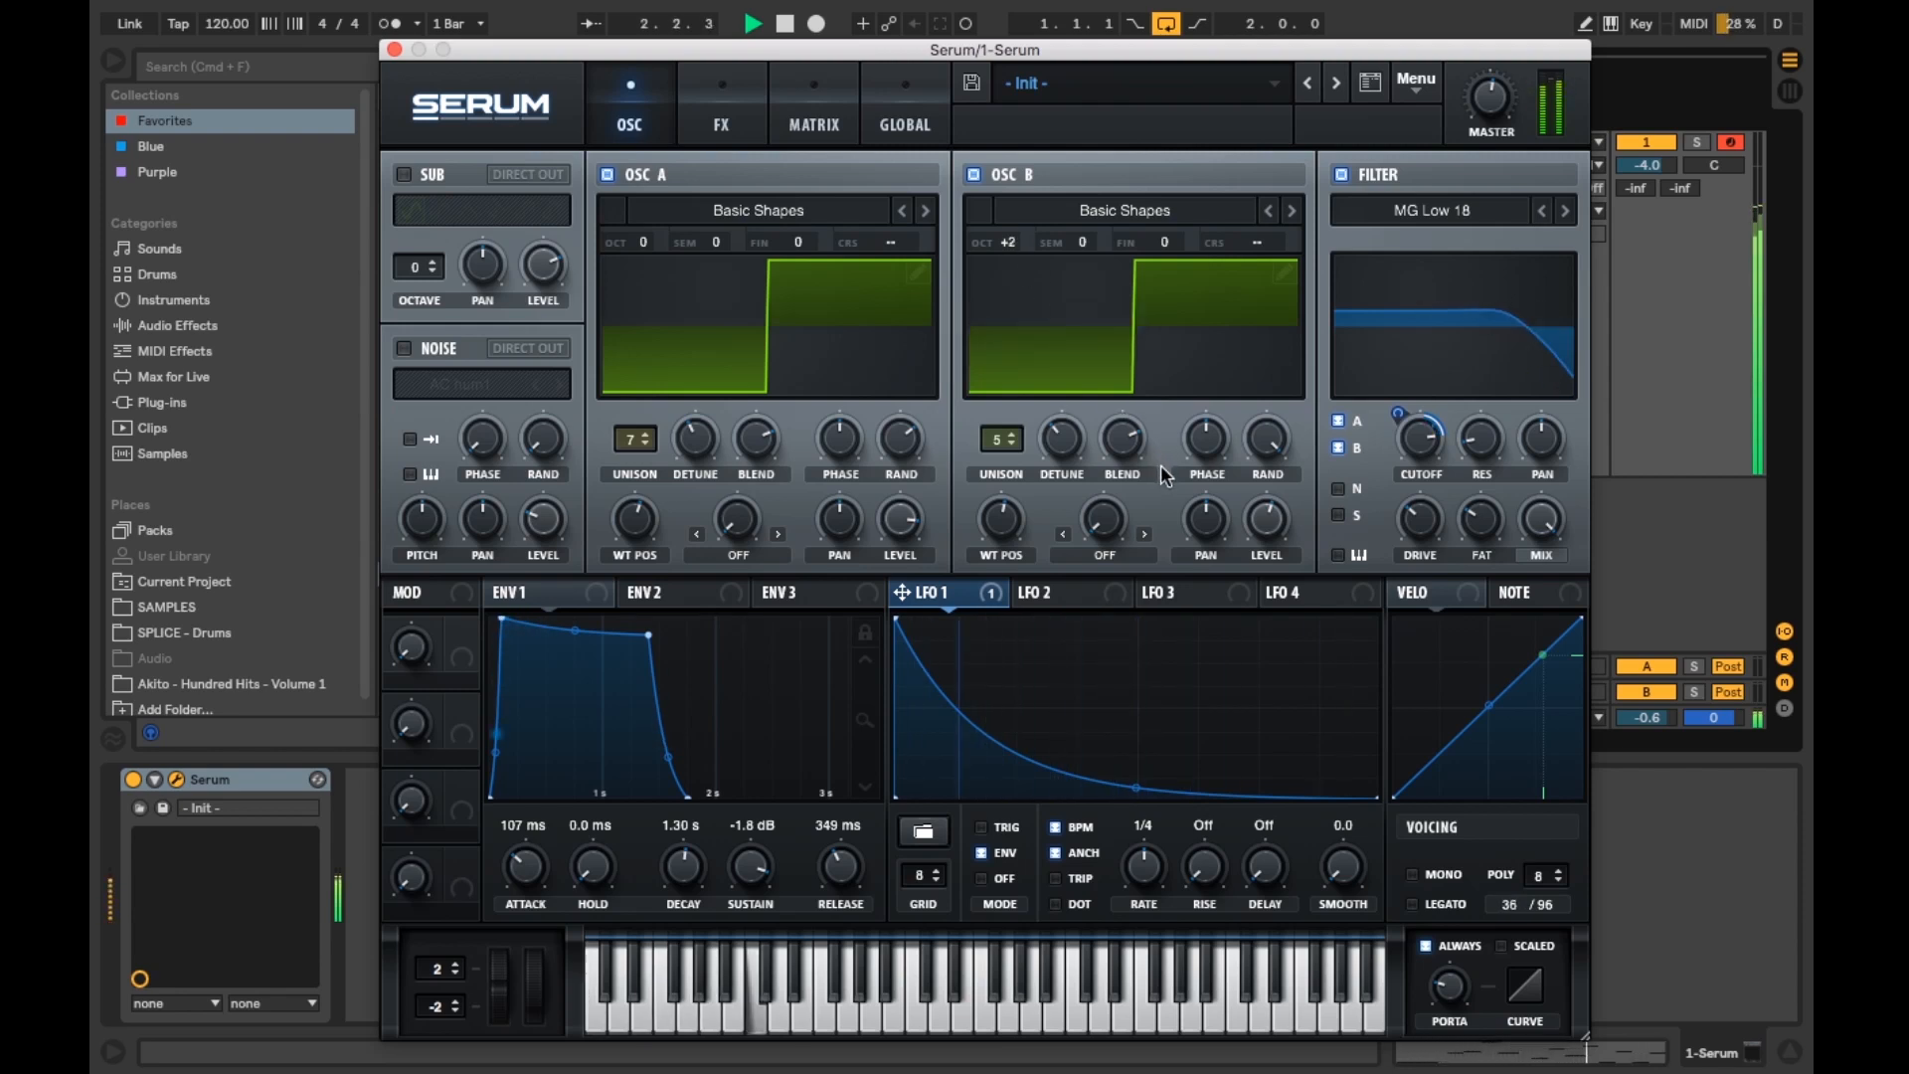
{"action": "key", "text": "space"}
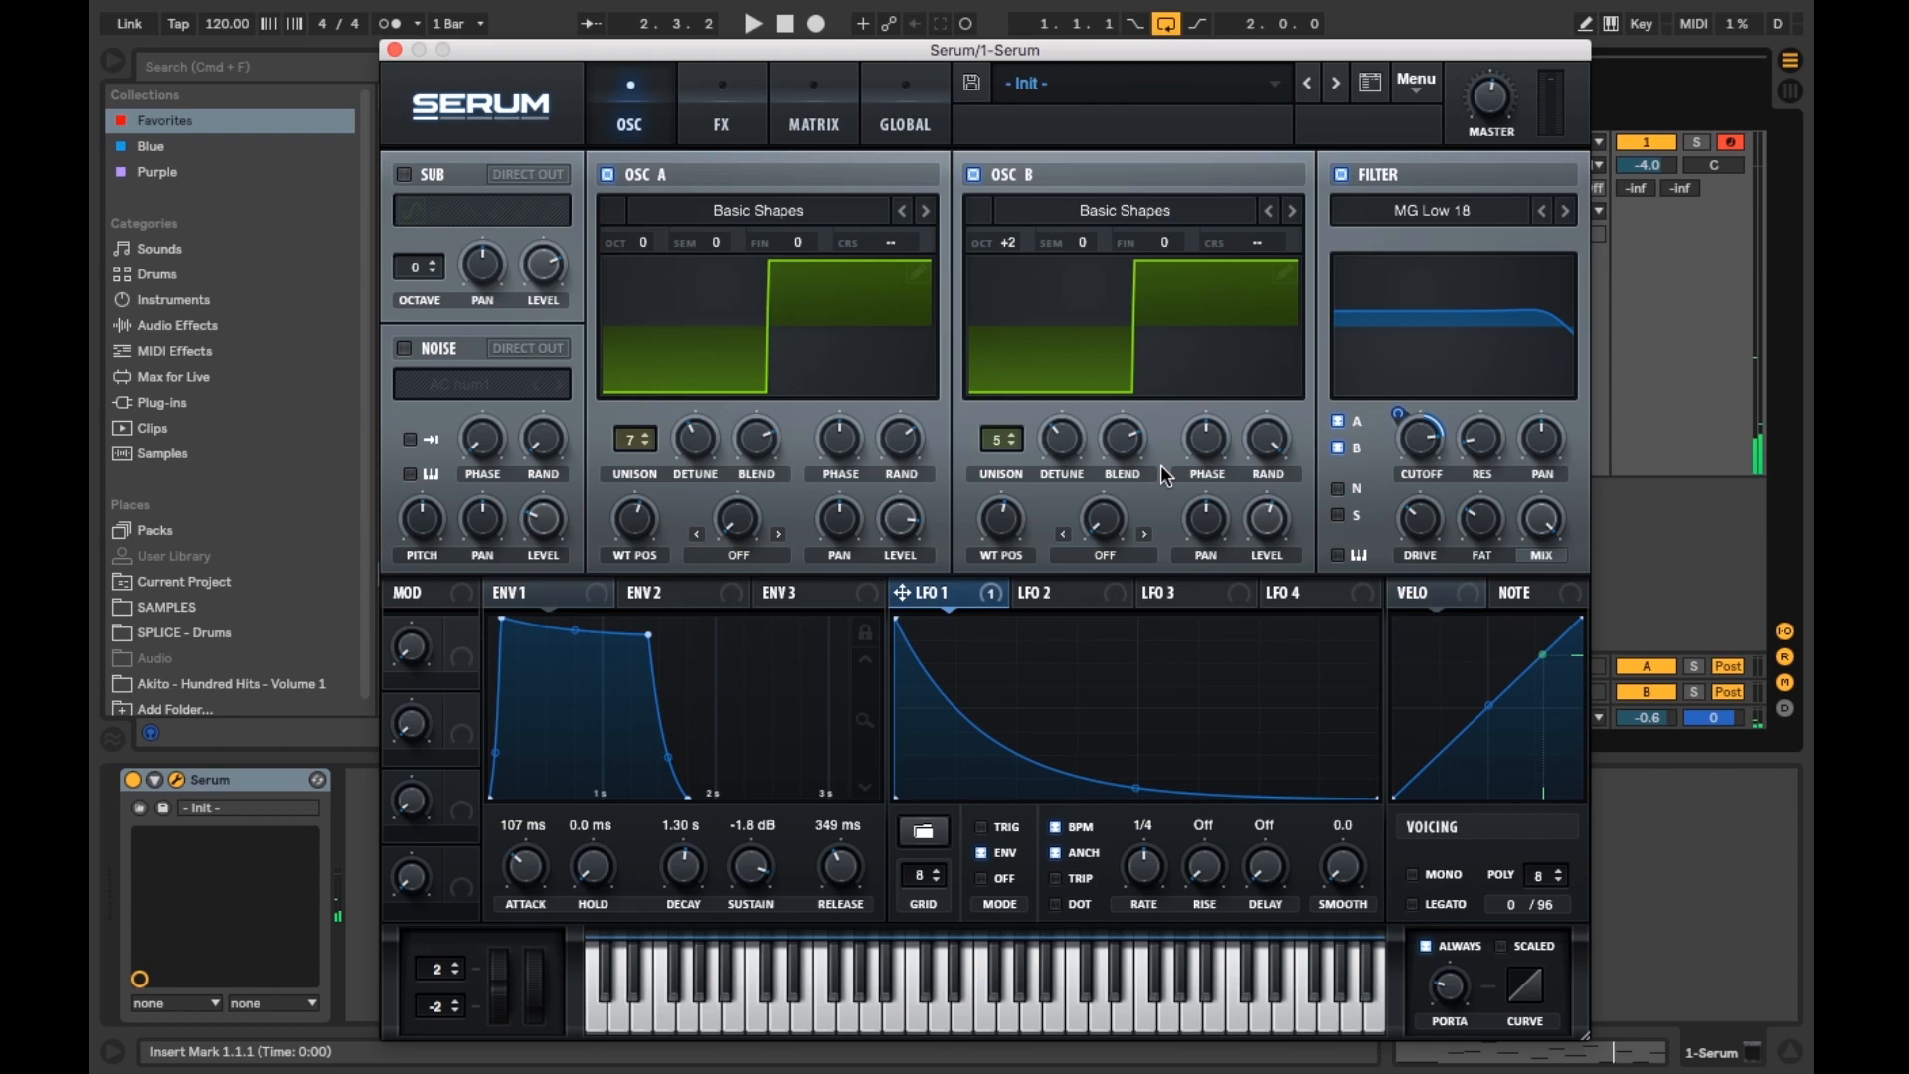